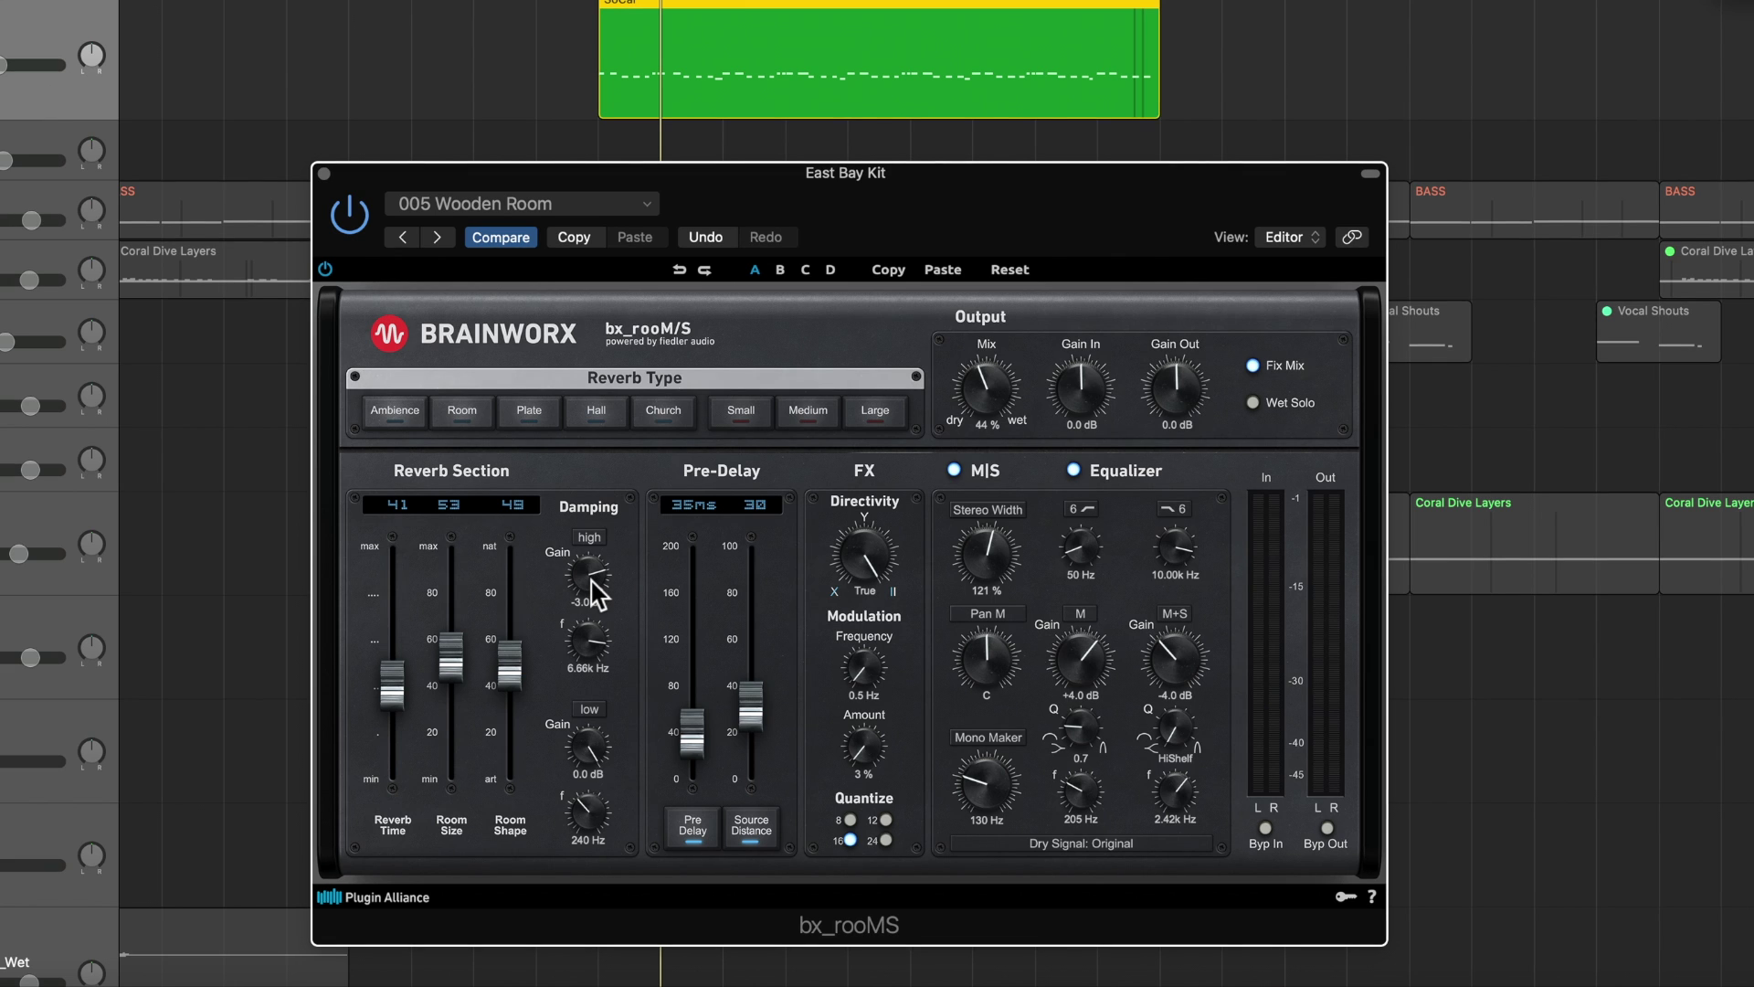
Set the high damping to -3.8 dB at 7.26 kHz and the low damping to -8.2 dB at 113 Hz.
drag(594, 581, 585, 684)
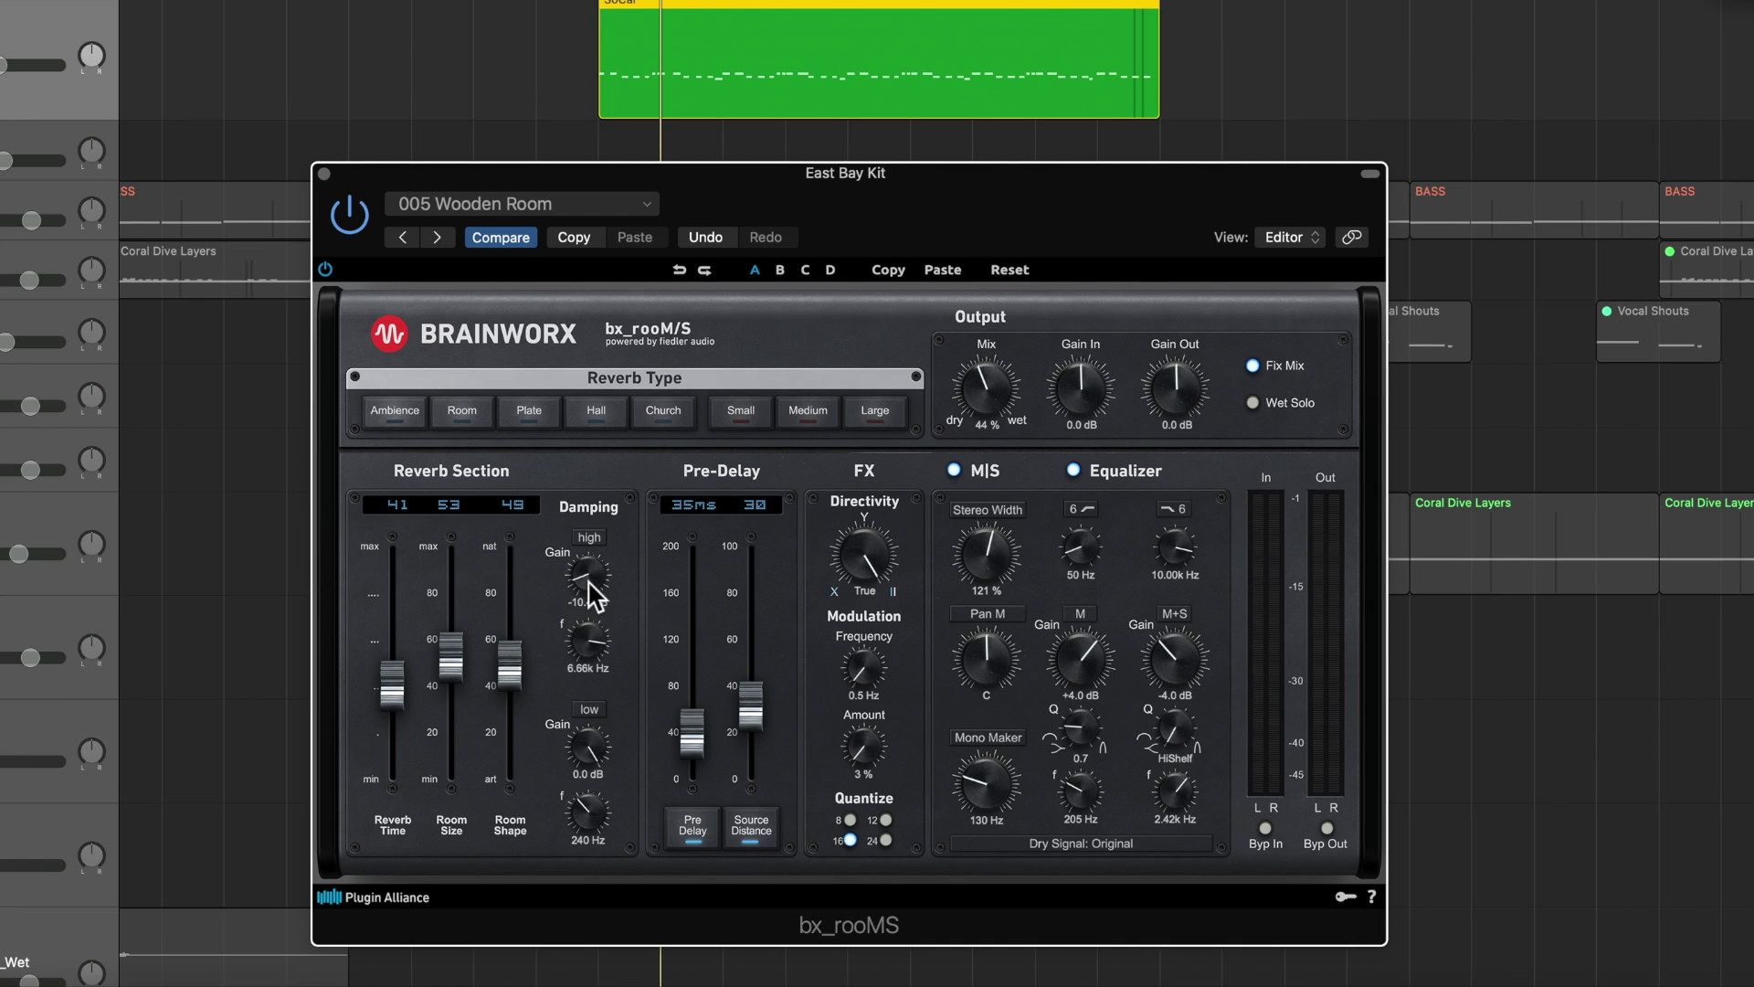
drag(594, 593, 594, 499)
mouse_move(590, 640)
mouse_down()
mouse_move(585, 754)
mouse_move(580, 630)
mouse_up()
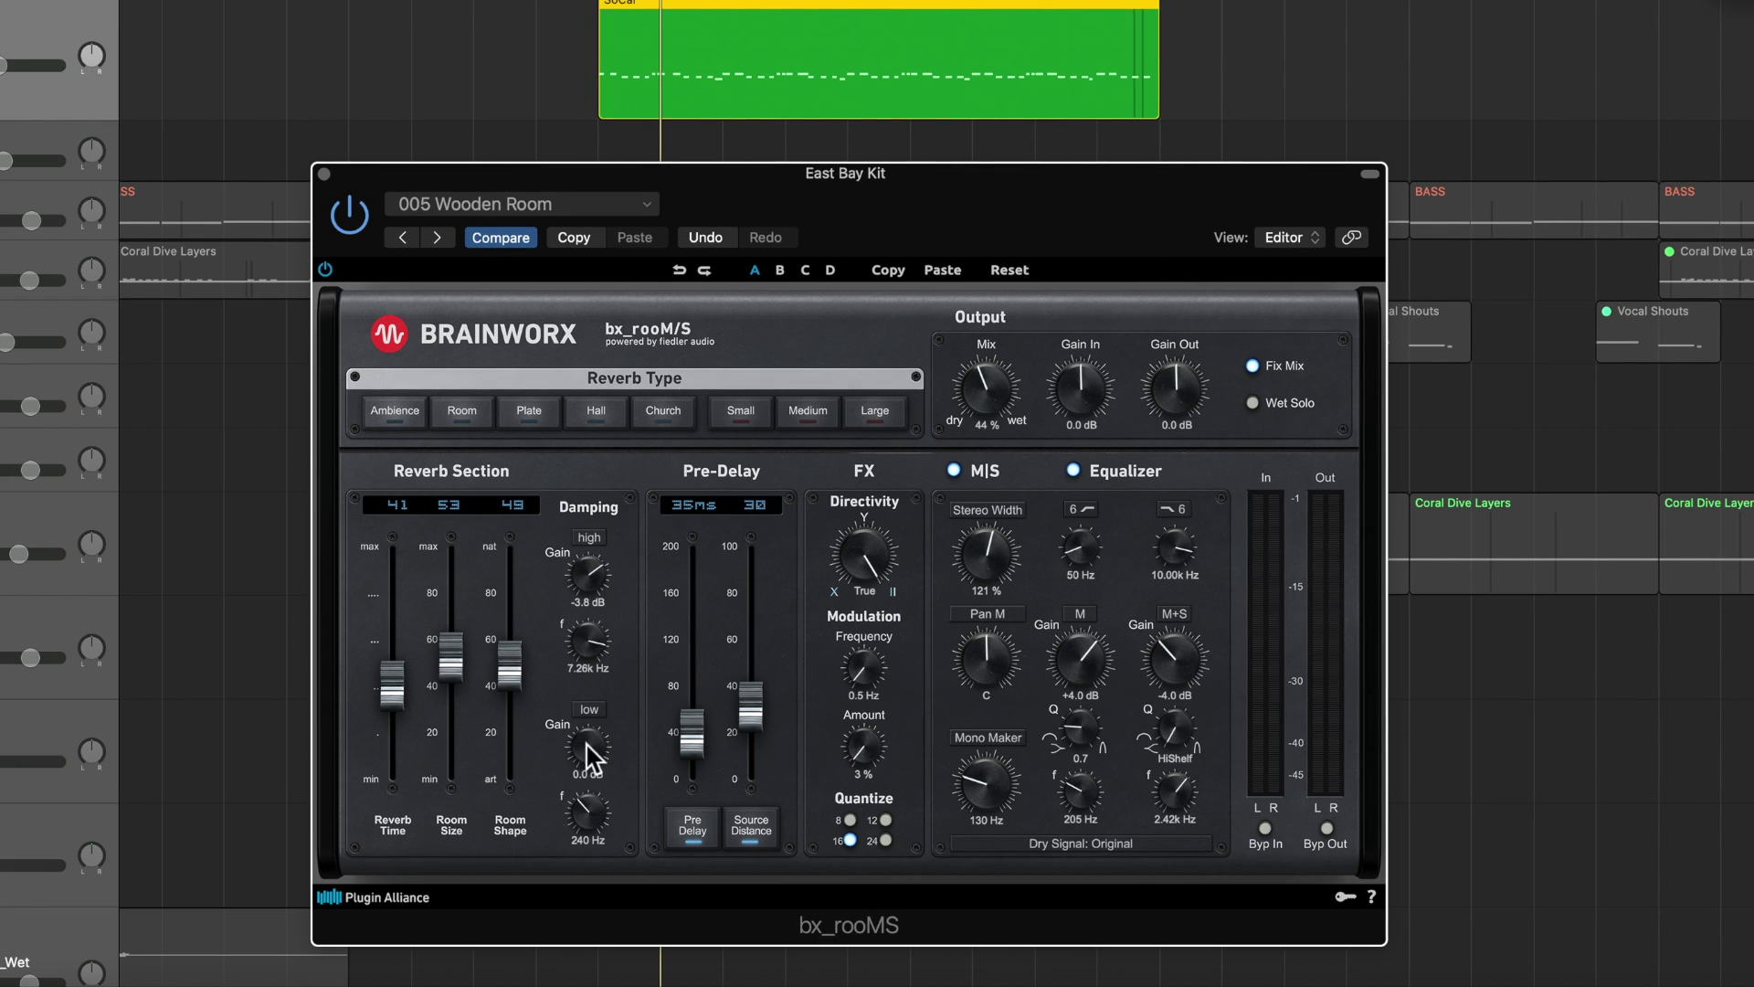
drag(589, 747, 587, 869)
drag(598, 809, 594, 863)
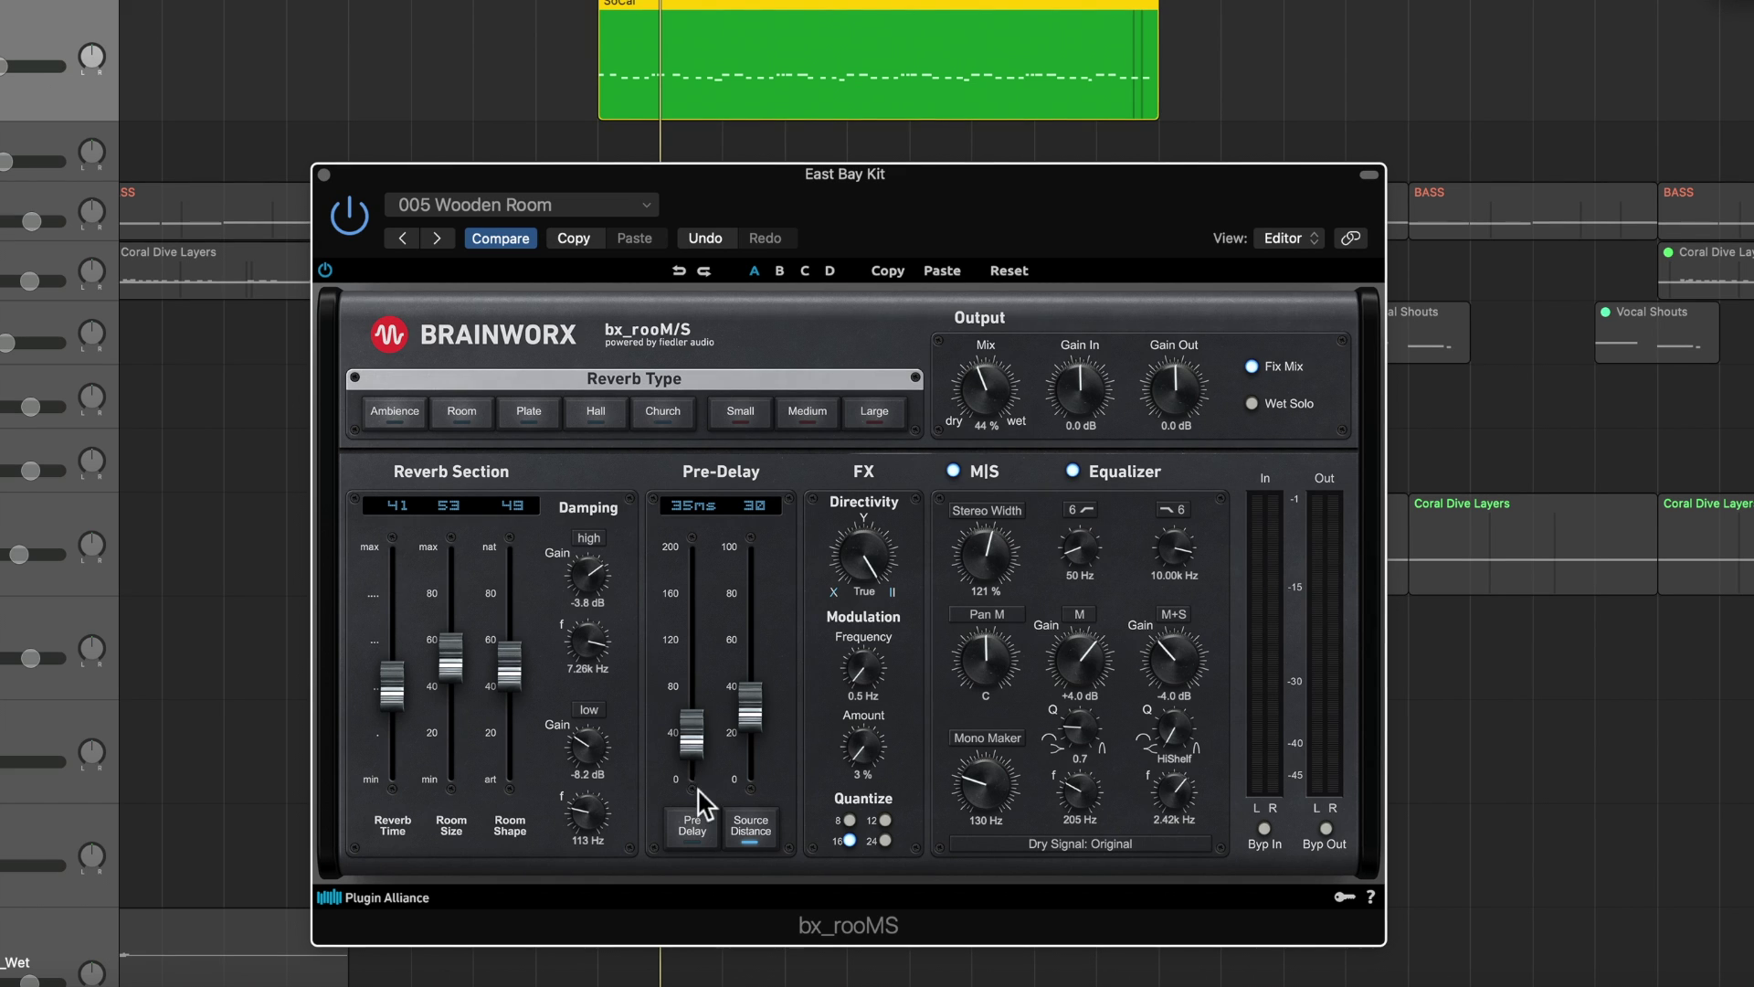
Set the pre-delay to 30 ms and the source distance to 12, keeping both switched on.
drag(703, 758, 705, 761)
drag(700, 749, 700, 759)
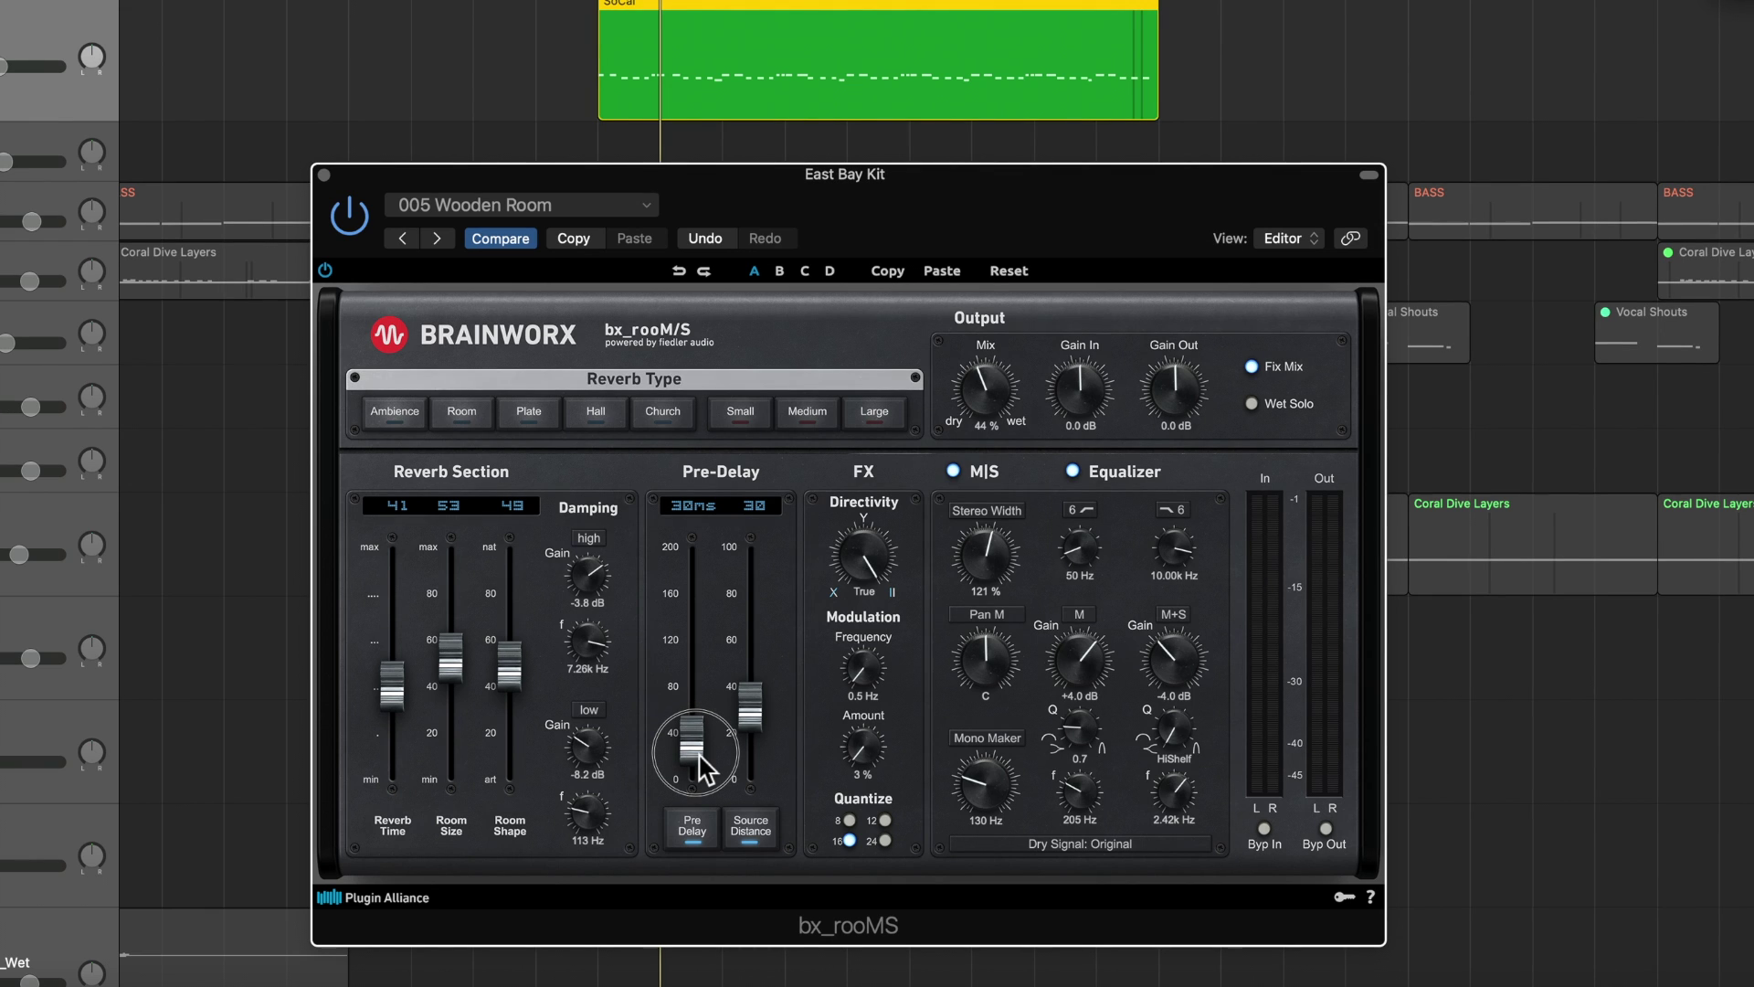
drag(701, 756, 701, 757)
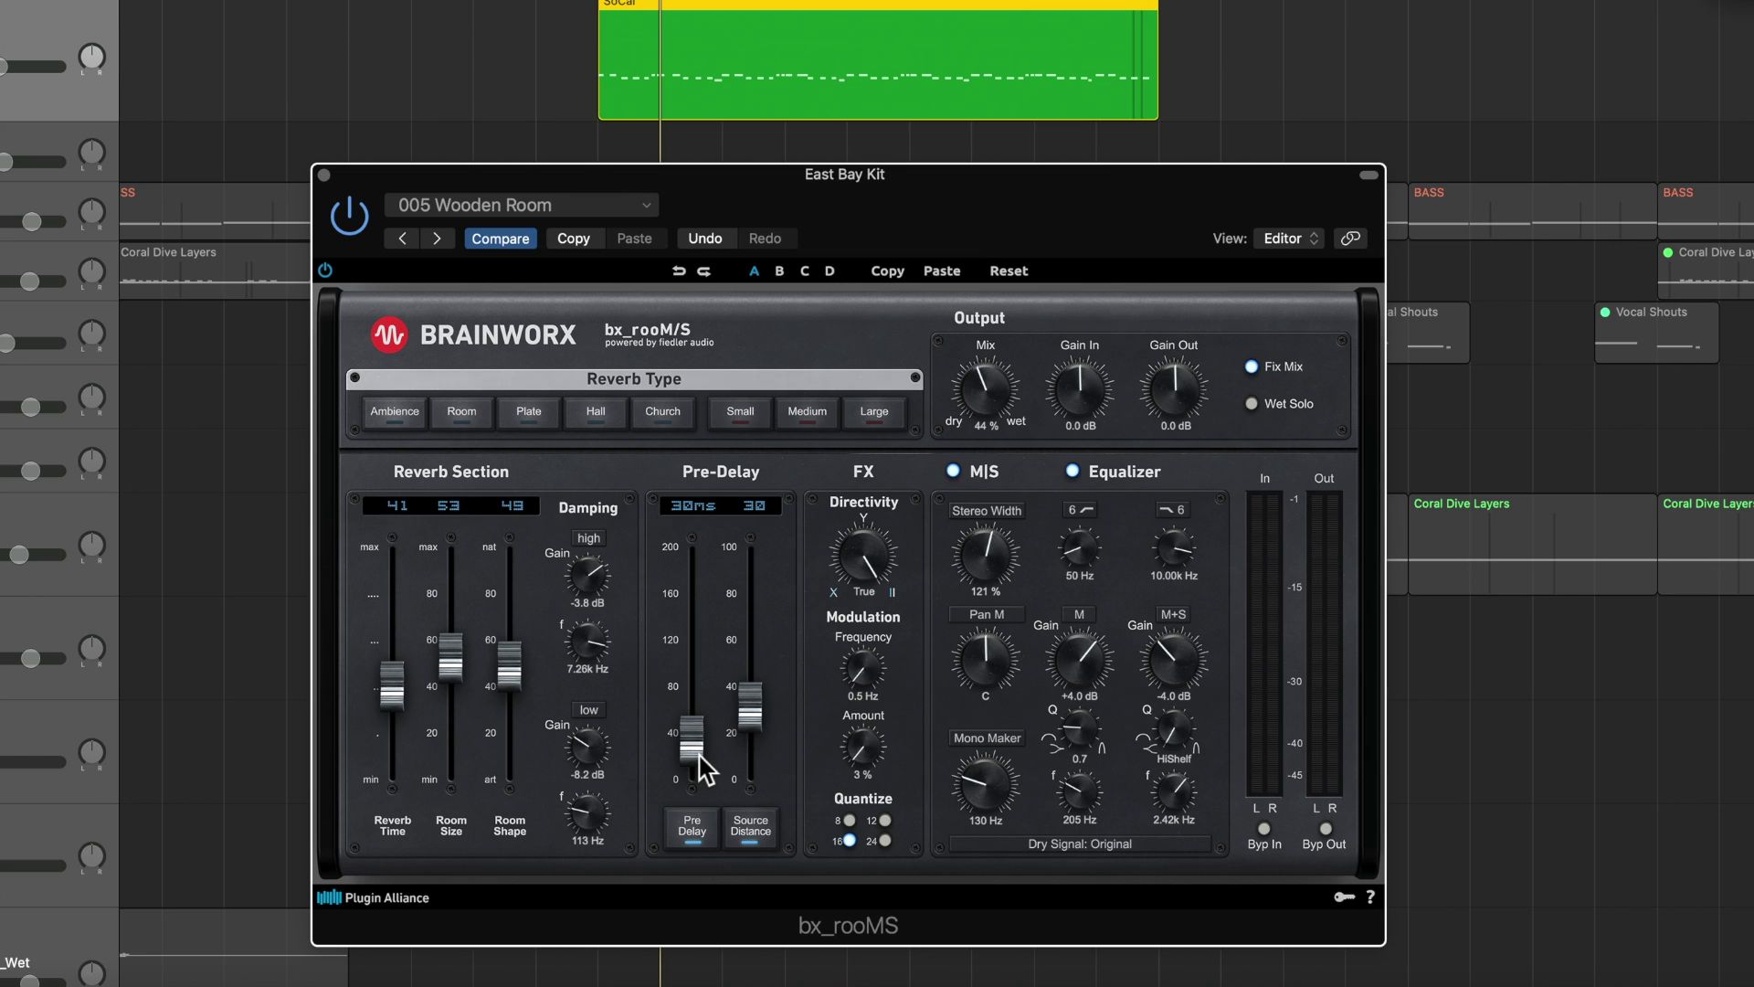
mouse_move(761, 727)
mouse_down()
mouse_move(747, 567)
mouse_move(750, 758)
mouse_up()
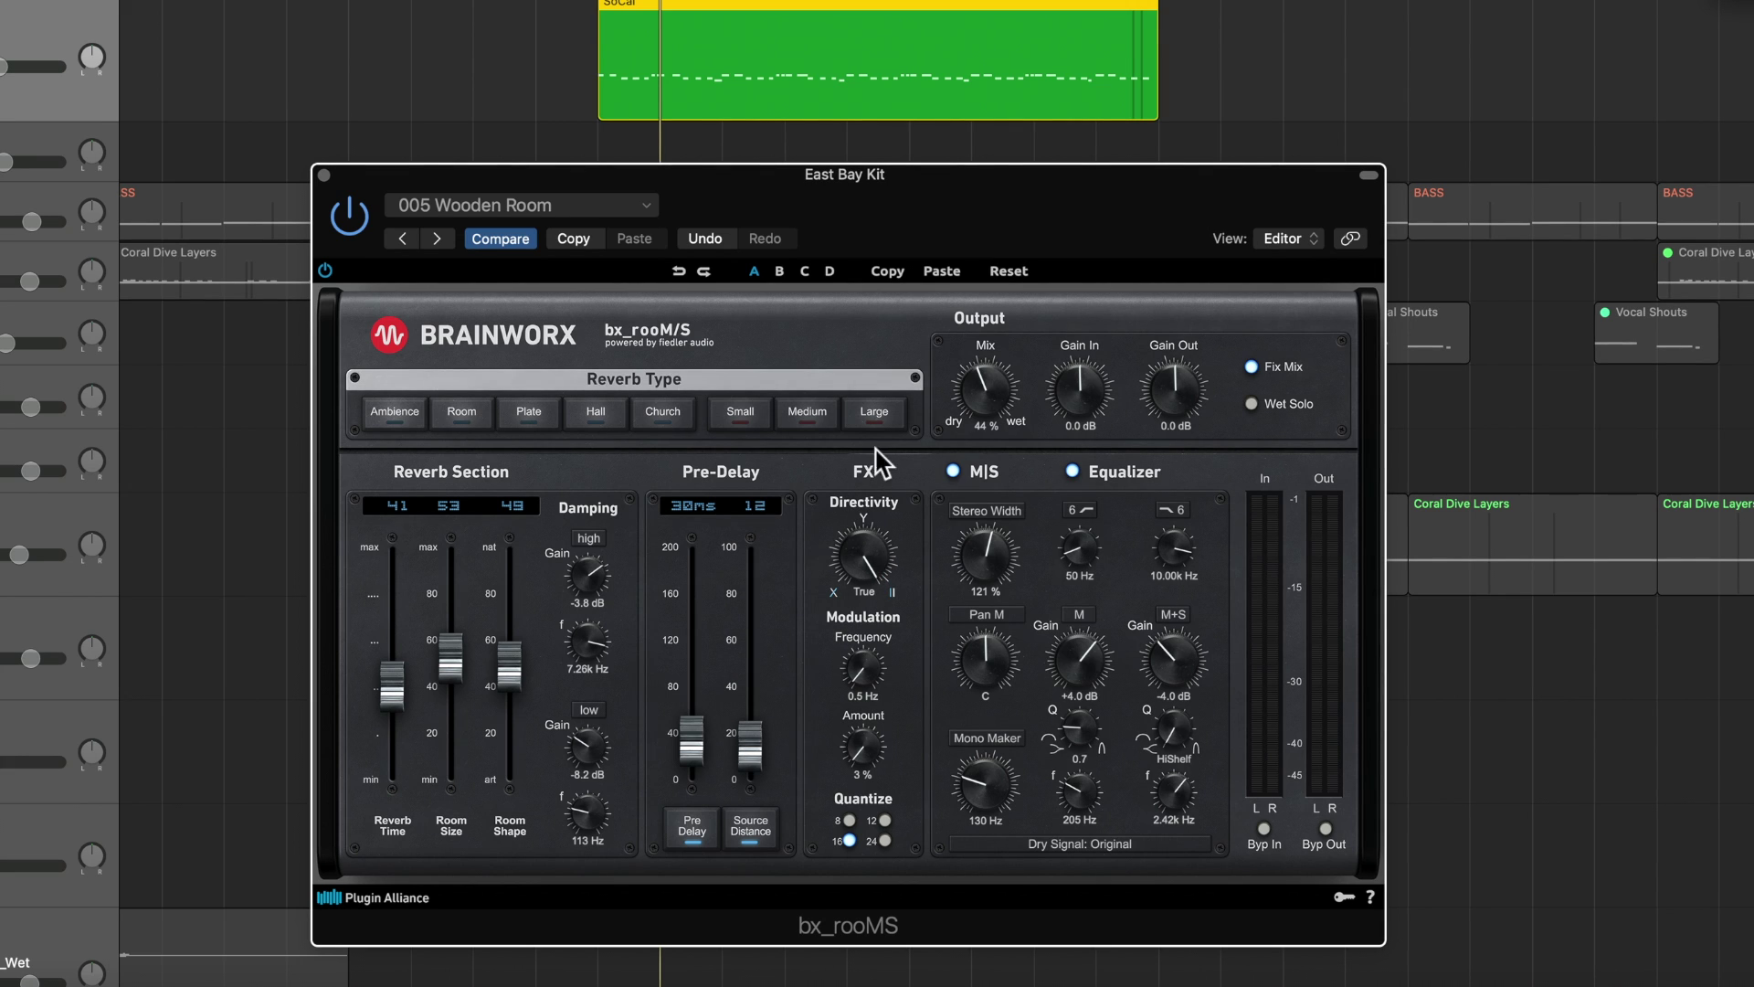
Try out the FX directivity range and set it to Rev.
drag(868, 560, 853, 737)
drag(878, 566, 892, 360)
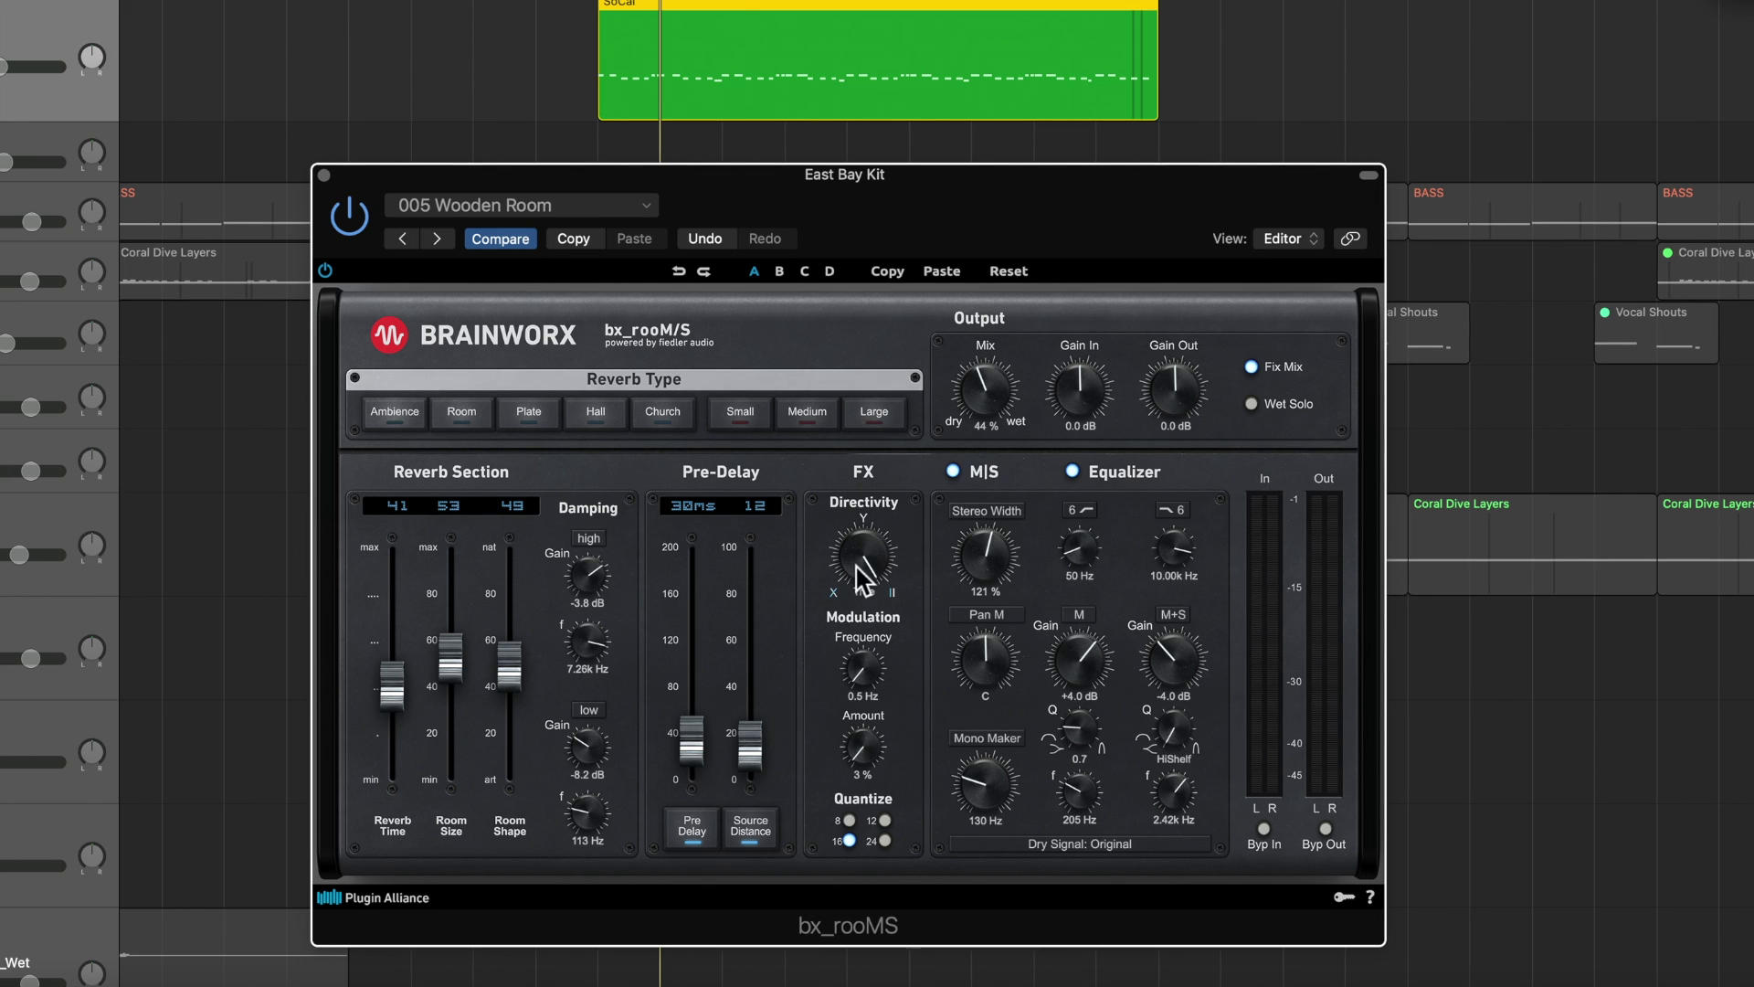
click(859, 573)
drag(859, 574, 854, 644)
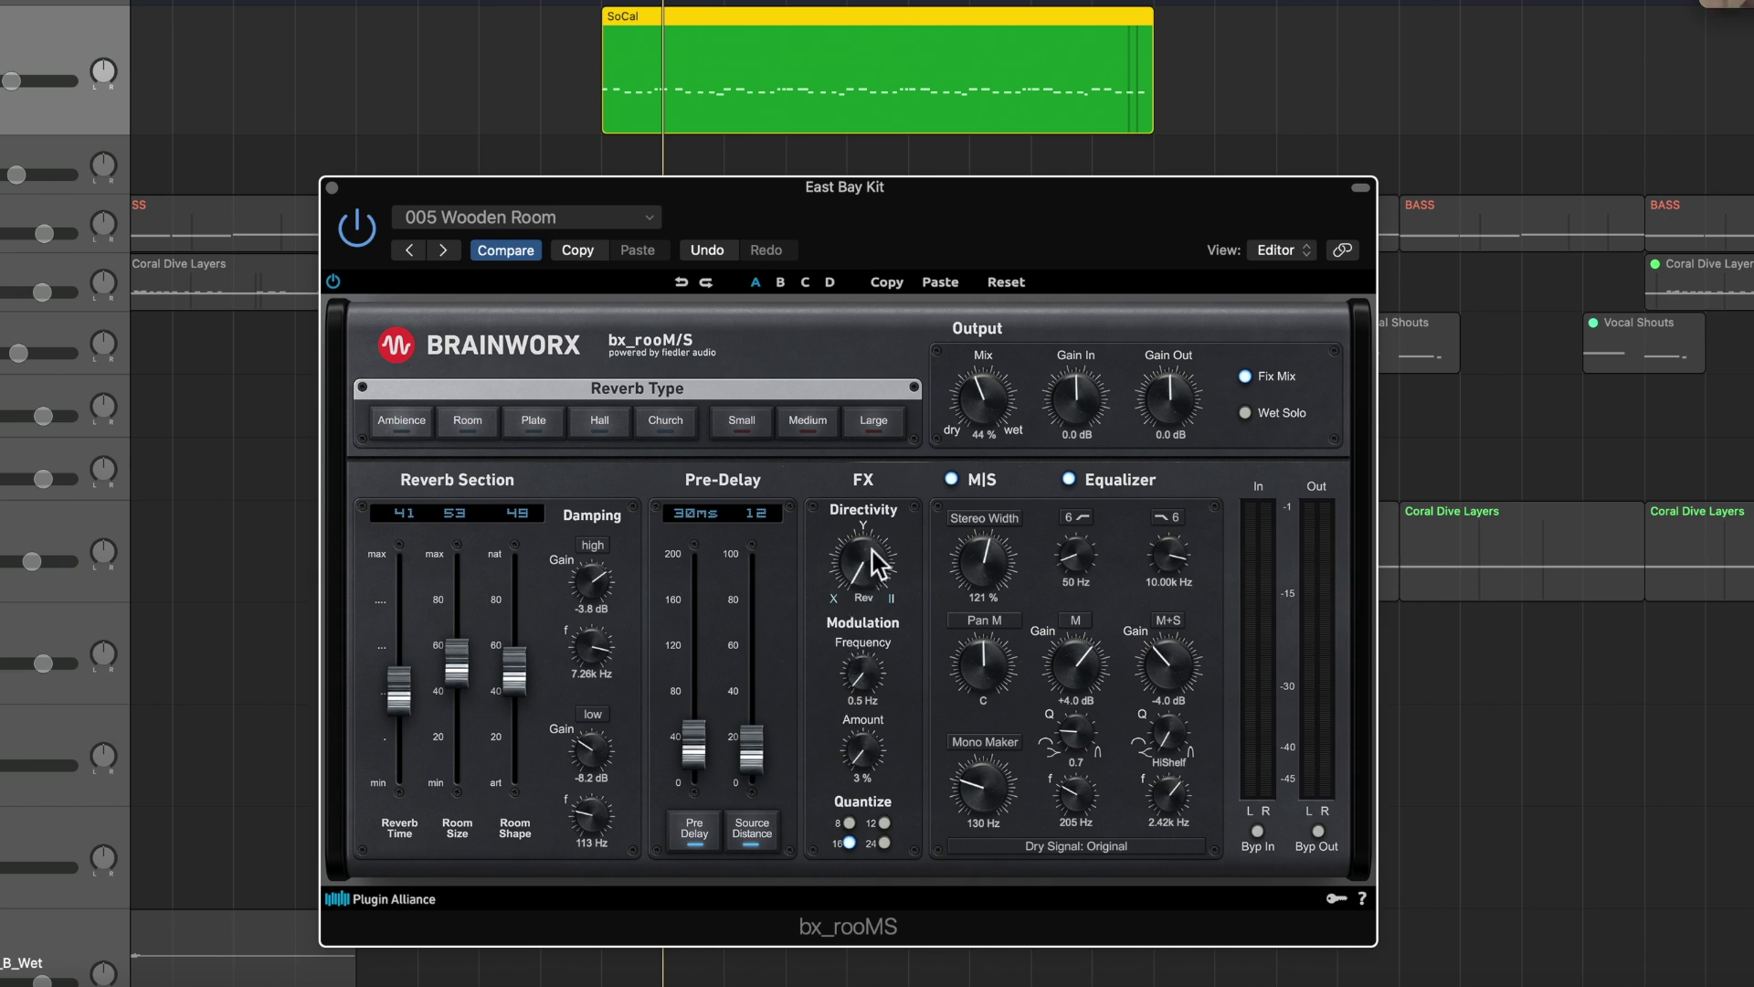
Set the modulation frequency to 6.5 Hz and its amount to 66%, with quantize at 24.
drag(879, 703, 858, 533)
drag(864, 782, 870, 704)
click(850, 843)
click(884, 823)
click(885, 843)
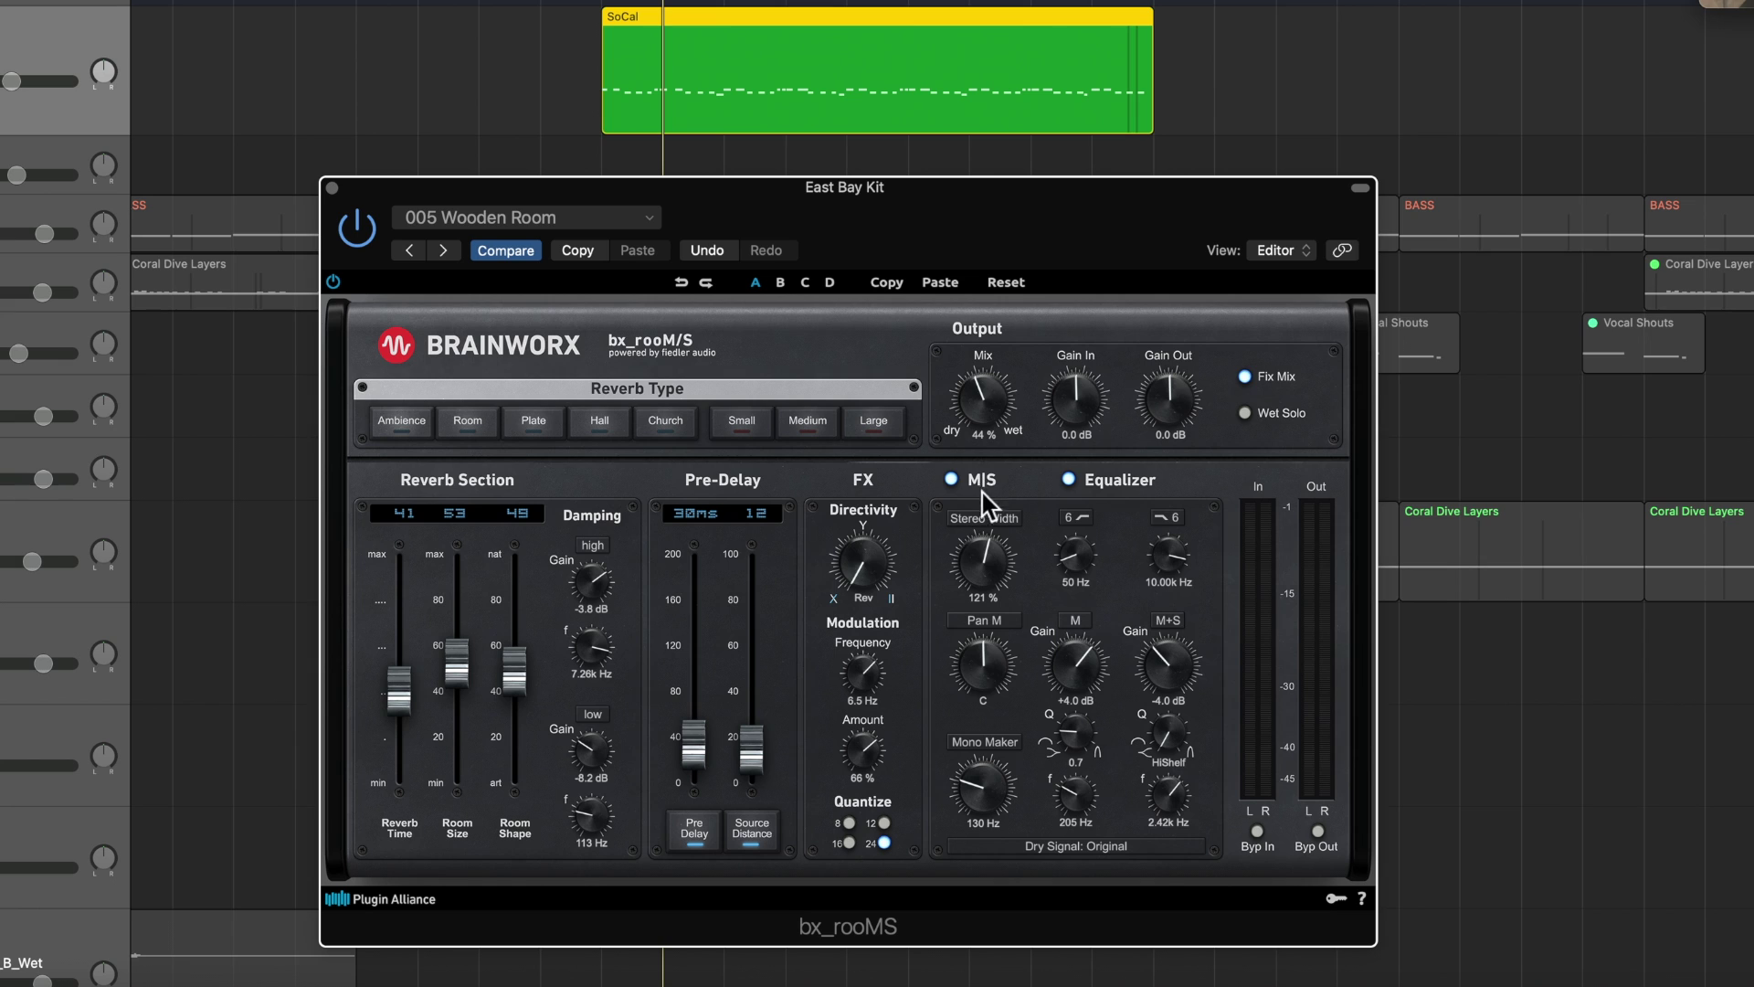
Set the stereo width to 146%, the mid pan to 6 L and the Mono Maker to 114 Hz.
mouse_move(967, 539)
mouse_down()
mouse_move(994, 522)
mouse_move(981, 545)
mouse_up()
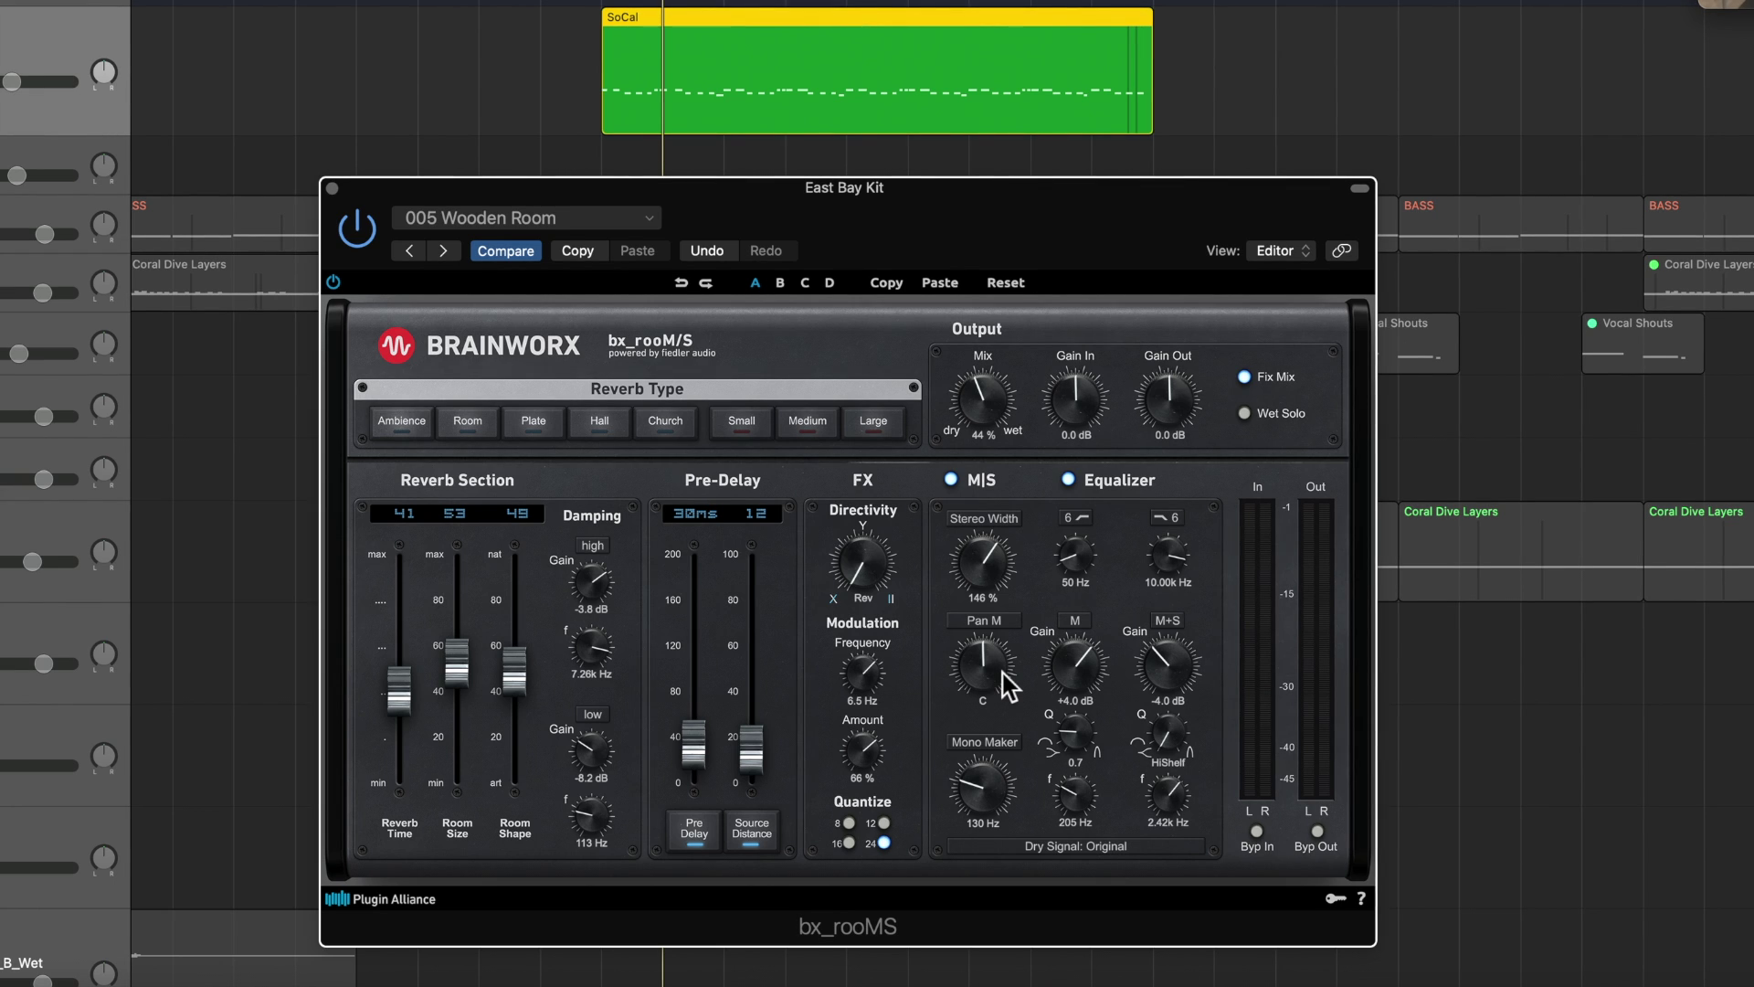
mouse_move(1010, 686)
mouse_down()
mouse_move(1009, 599)
mouse_move(1009, 724)
mouse_move(999, 681)
mouse_up()
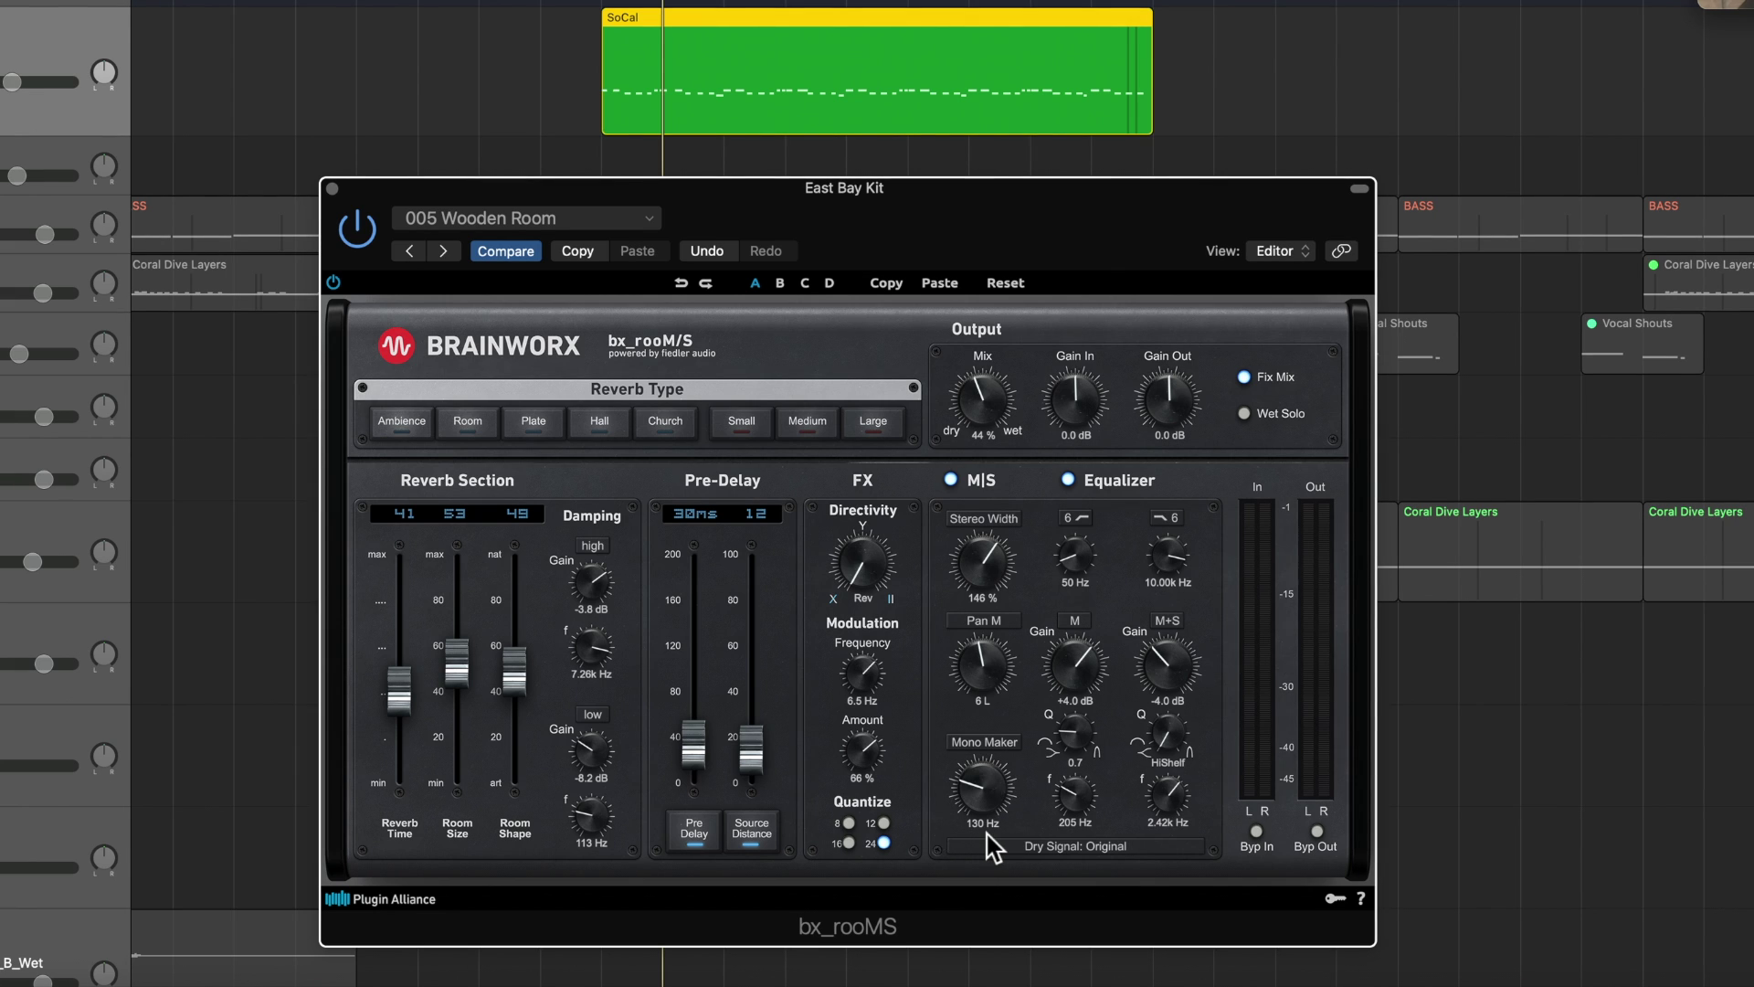
mouse_move(985, 809)
mouse_down()
mouse_move(983, 782)
mouse_move(983, 814)
mouse_up()
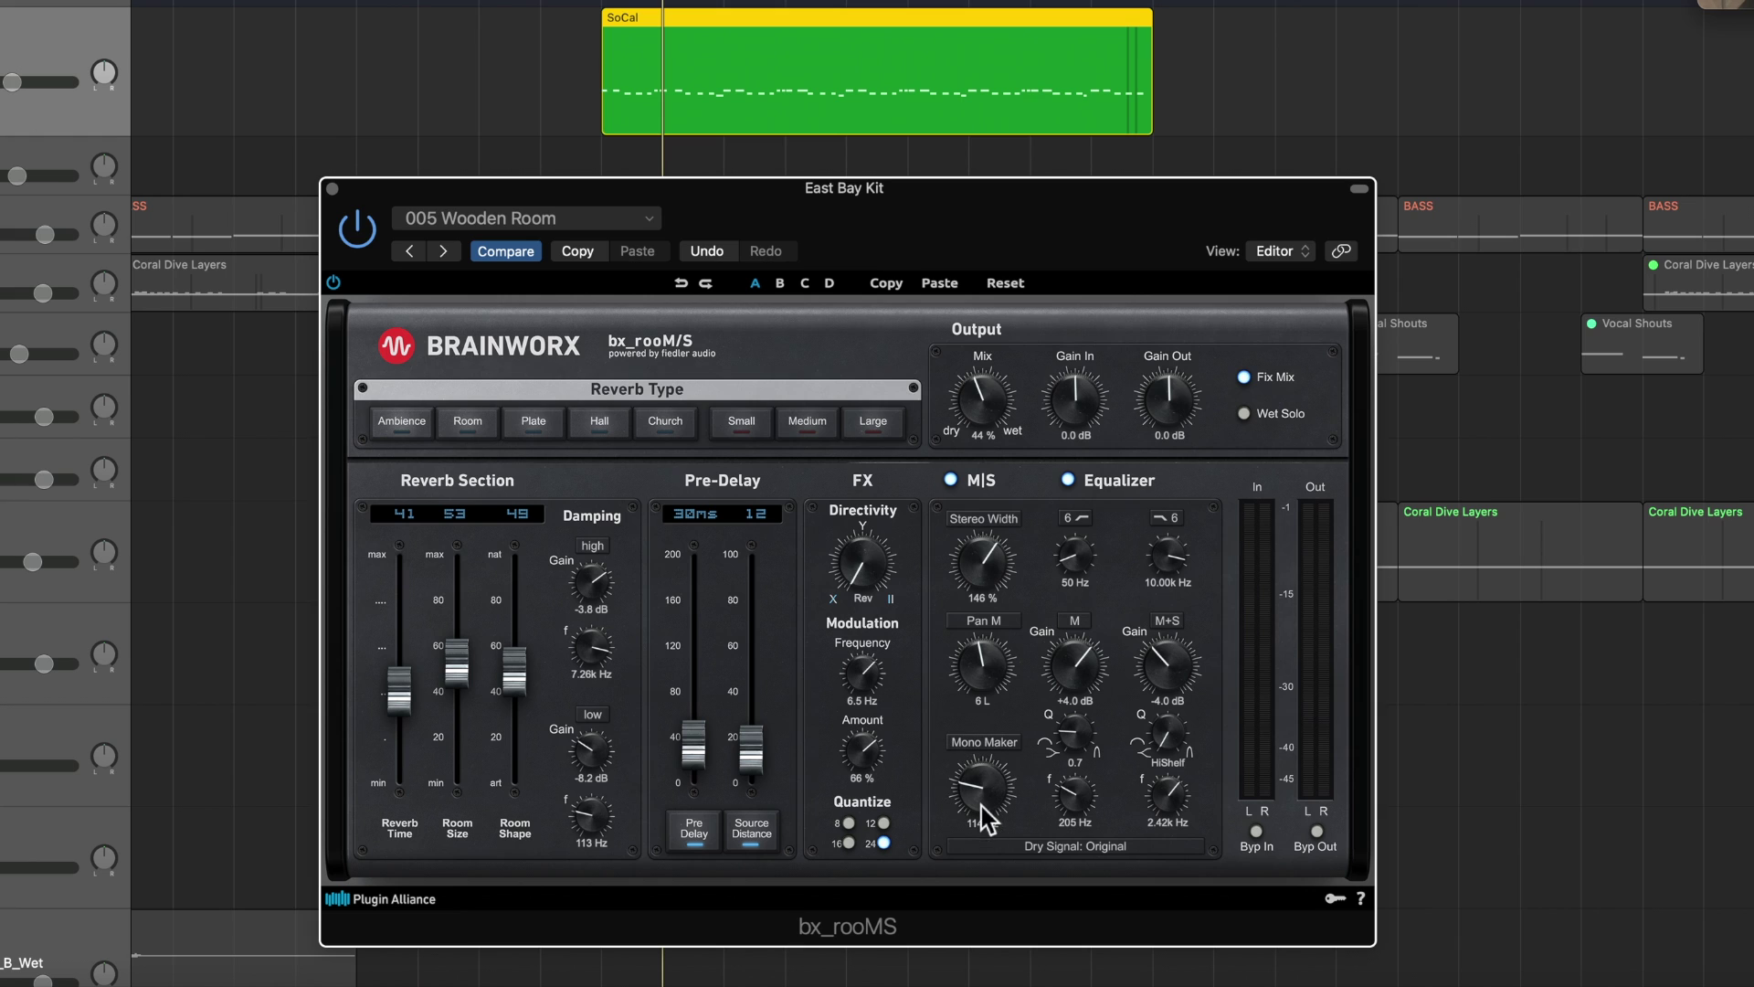
Set the equalizer's low-cut filter to 191 Hz and its high-cut filter to 3.50 kHz.
click(1075, 518)
click(1093, 561)
click(1096, 523)
click(1085, 503)
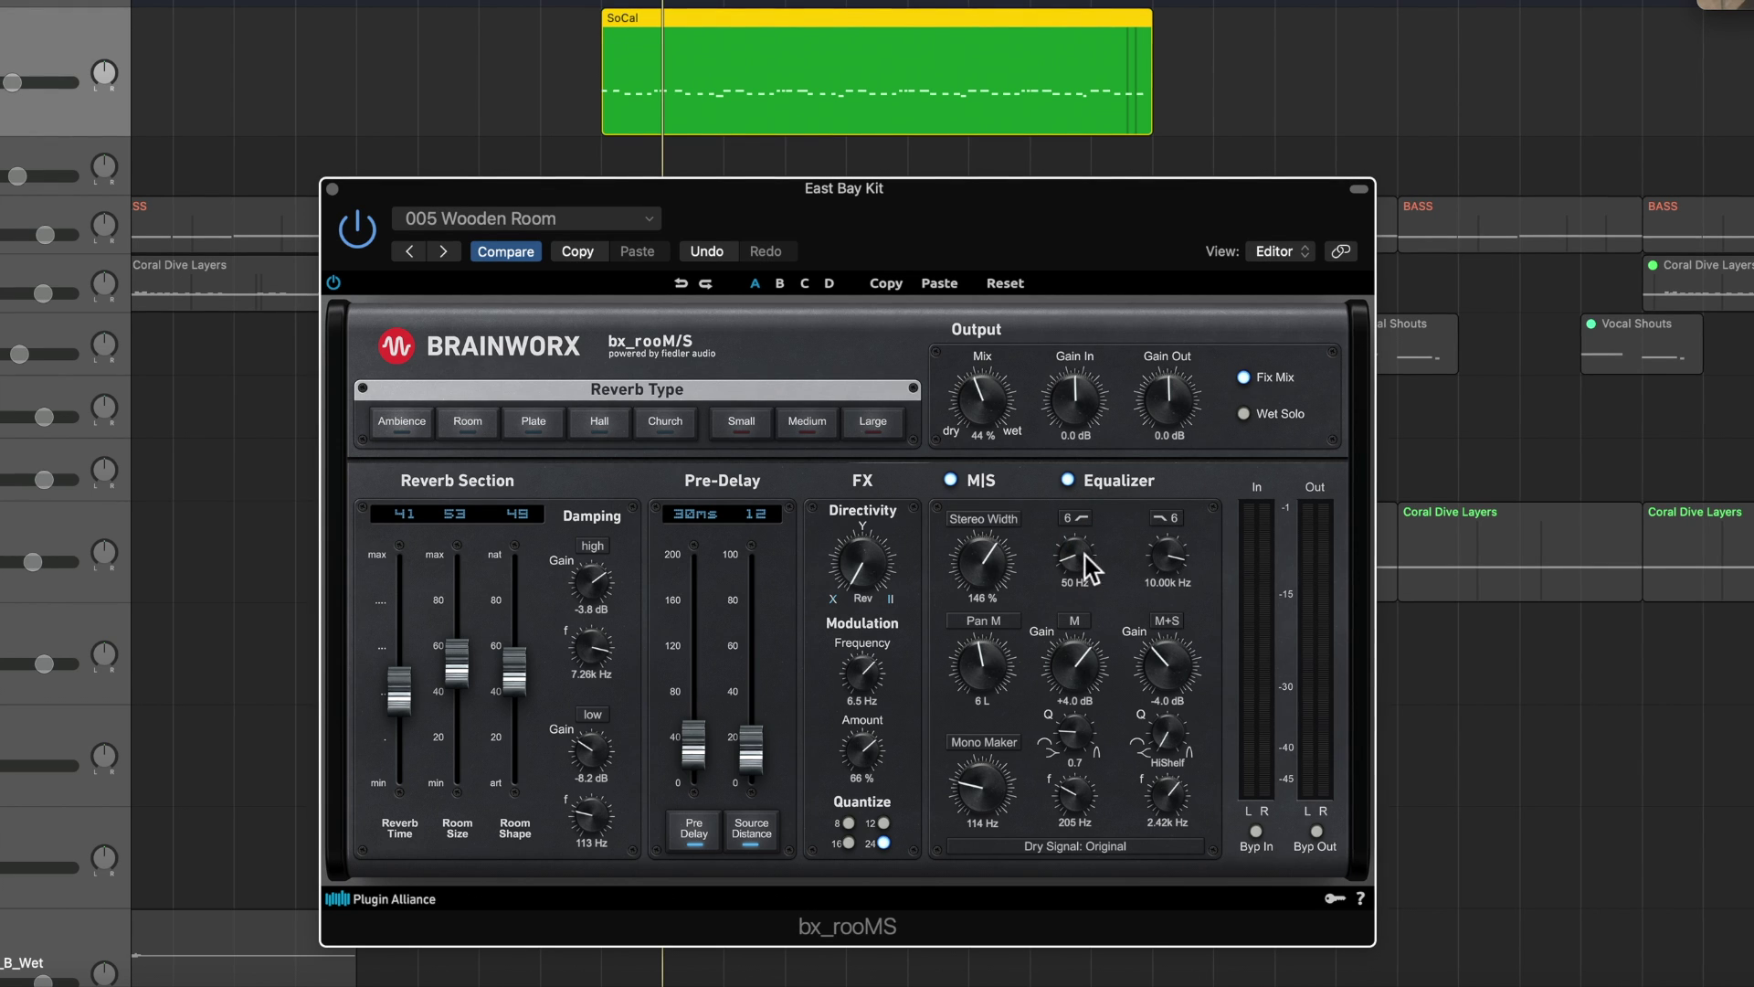
drag(1185, 555, 1087, 528)
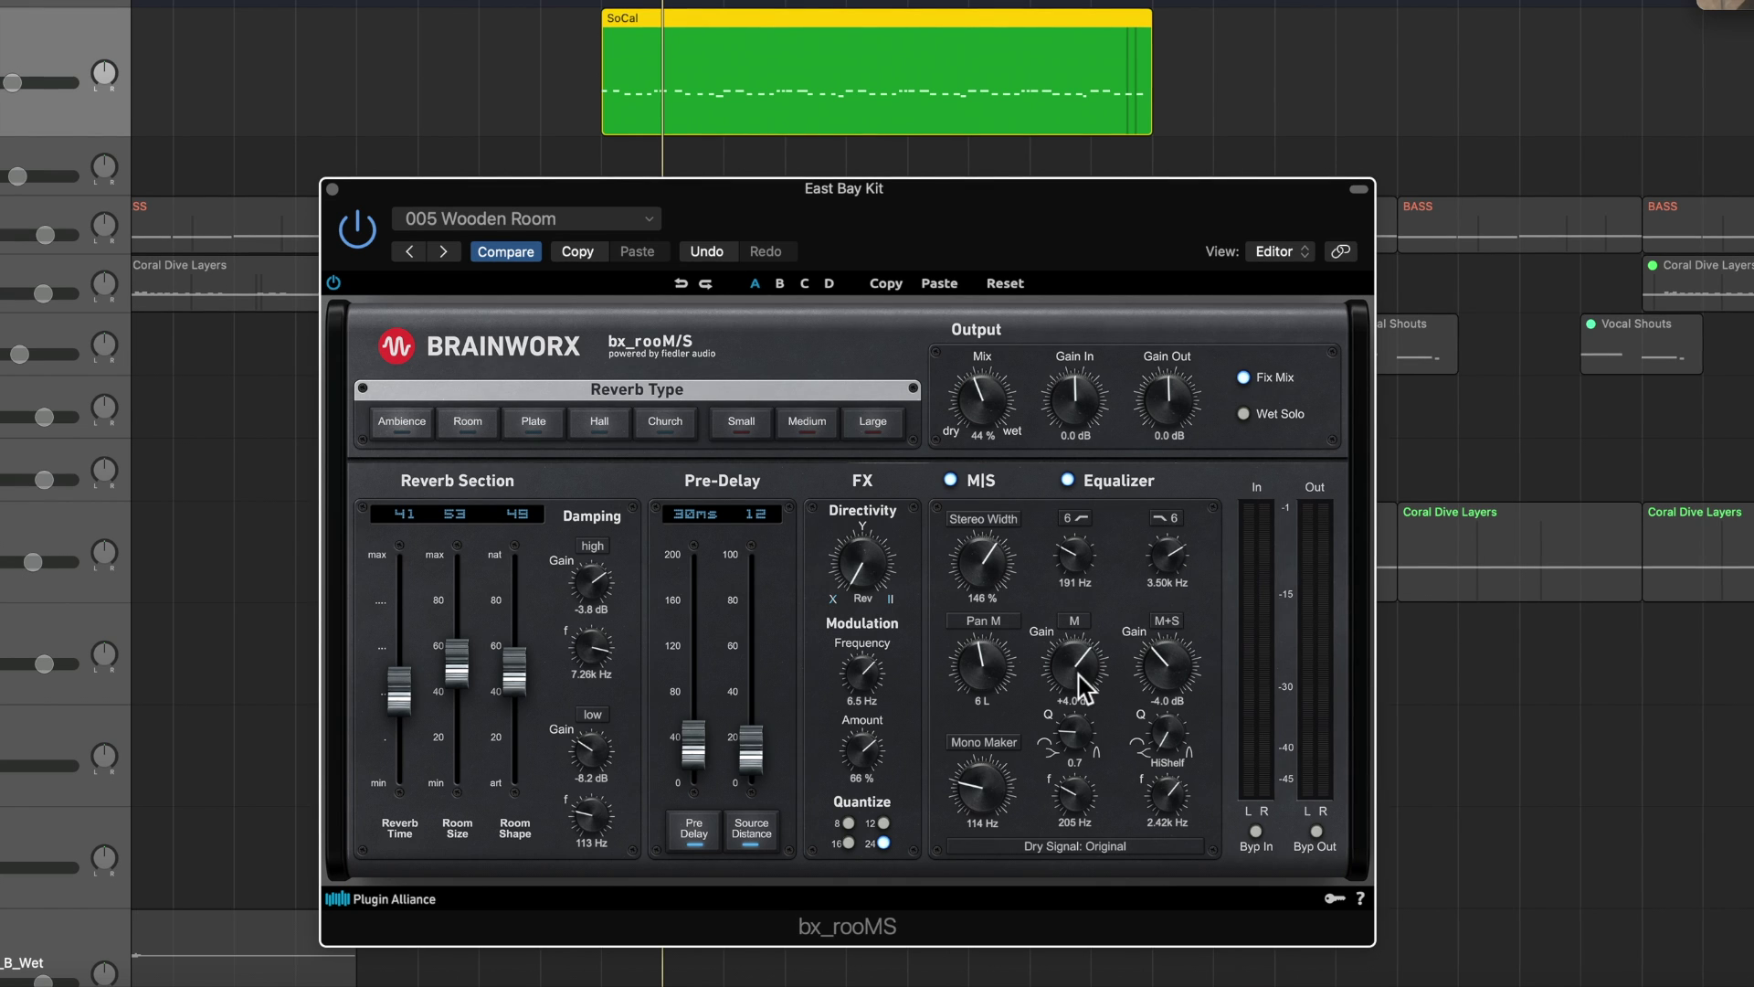
Switch the first equalizer band to M+S and the second band to M.
click(1080, 625)
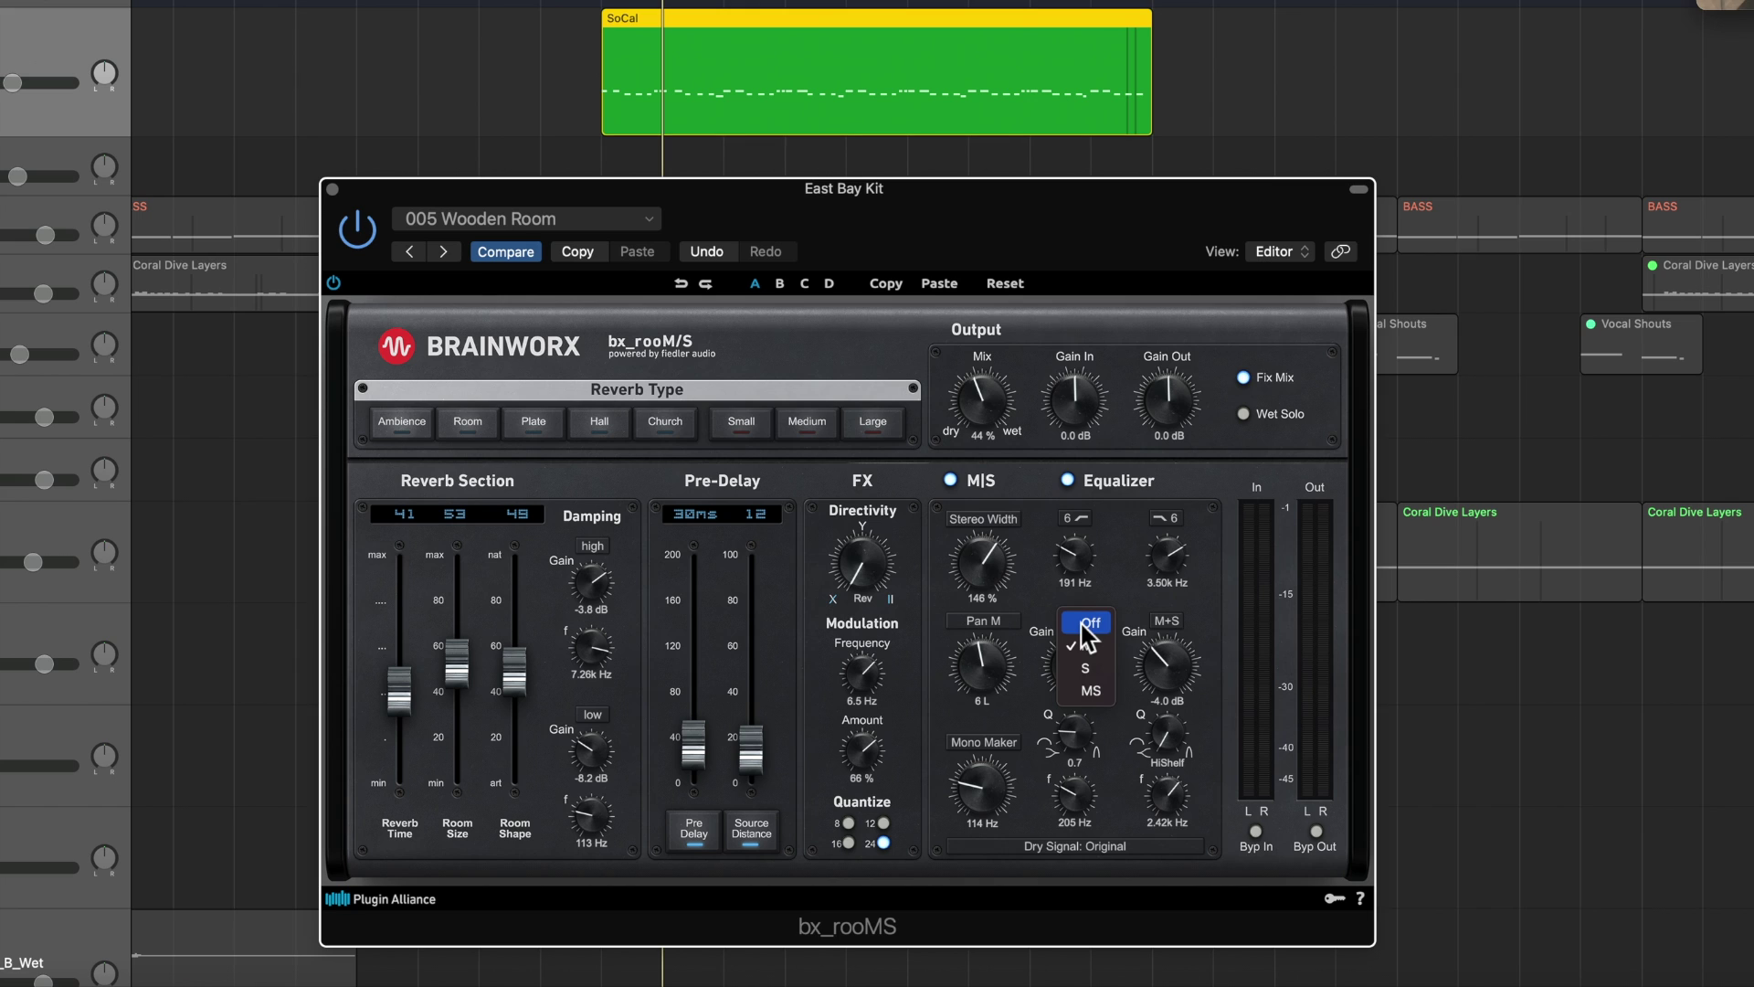
click(1181, 625)
click(1175, 628)
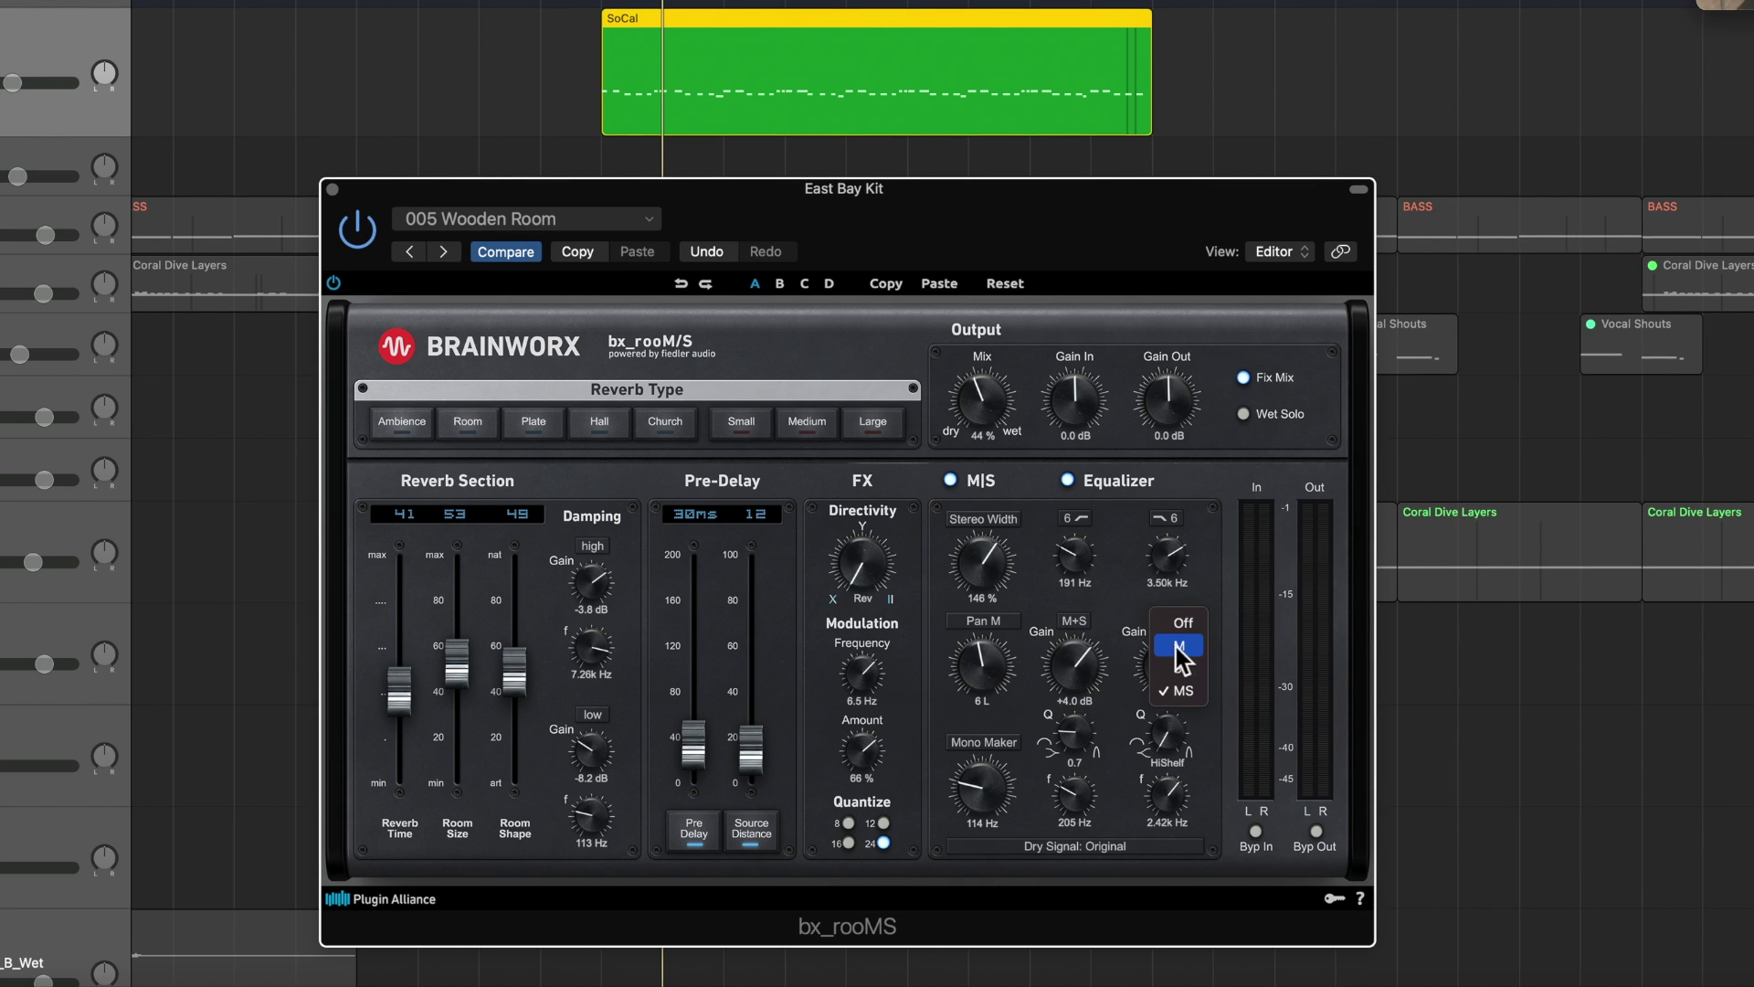
click(1174, 651)
Set the first equalizer band to Q 1.4 at 40 Hz and the second to +6.7 dB, Q 2.8 at 320 Hz, leaving the dry signal on Original.
drag(1166, 677, 1155, 630)
drag(1081, 760, 1086, 644)
drag(1173, 745, 1179, 667)
drag(1180, 731, 1048, 883)
drag(1161, 795, 1059, 861)
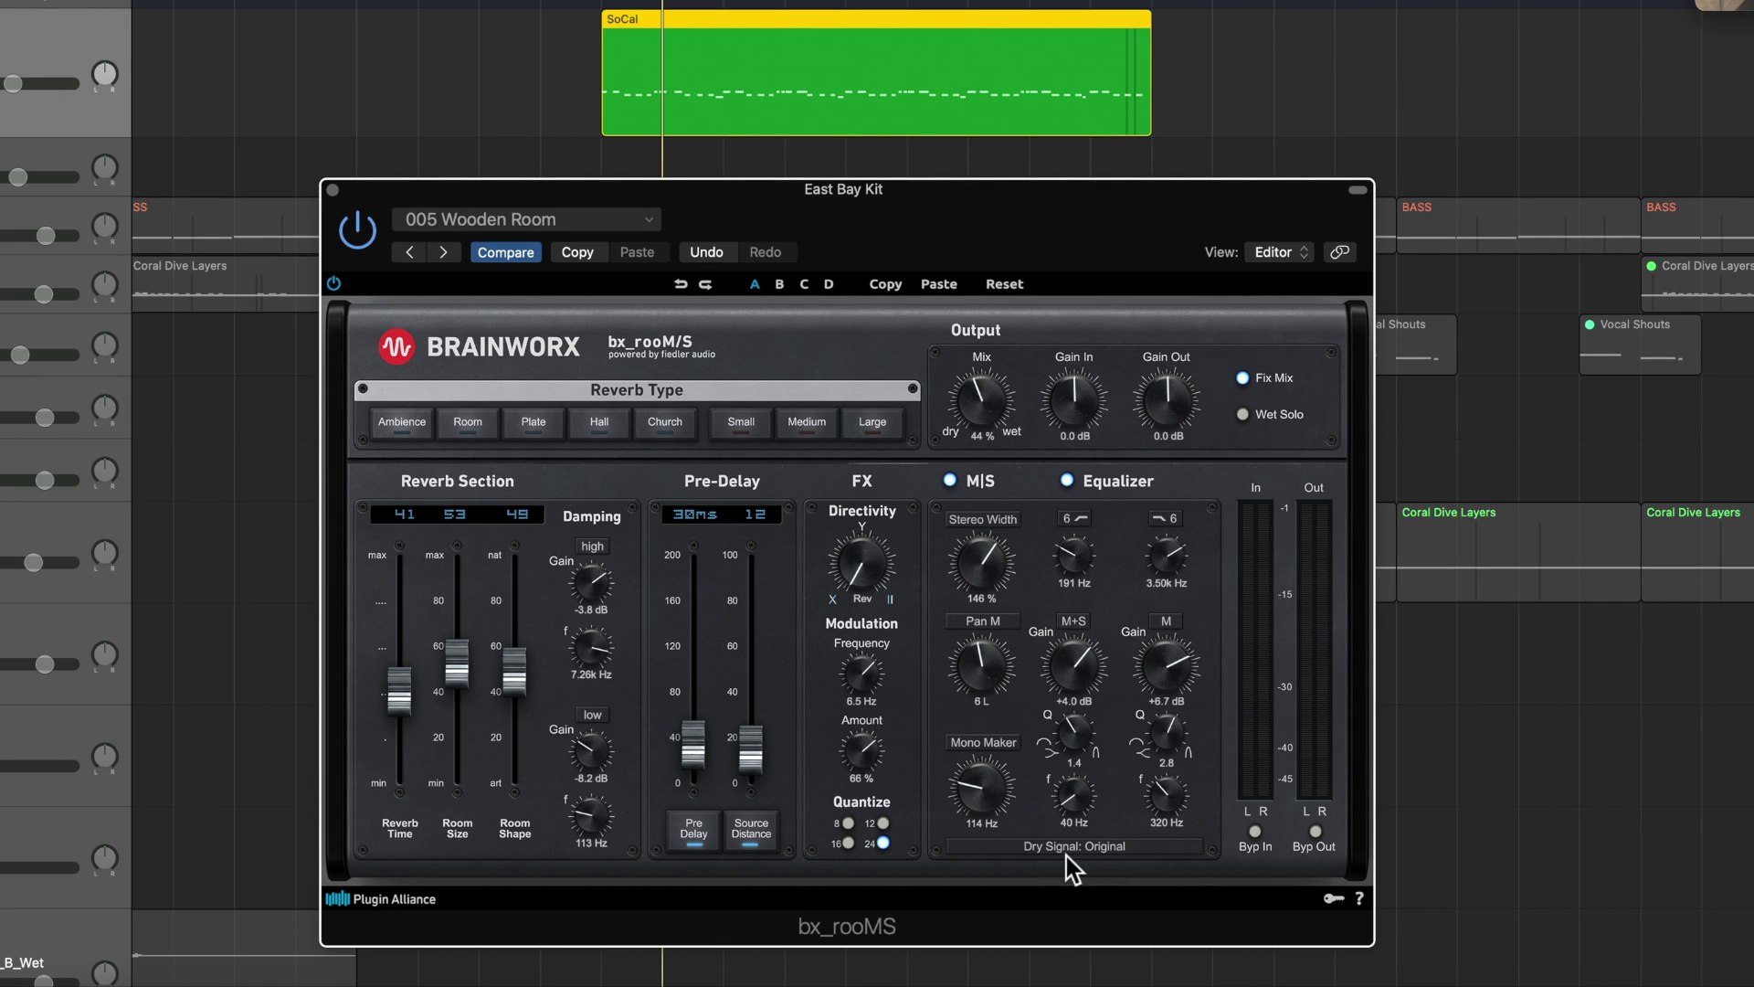
click(1062, 852)
click(1061, 853)
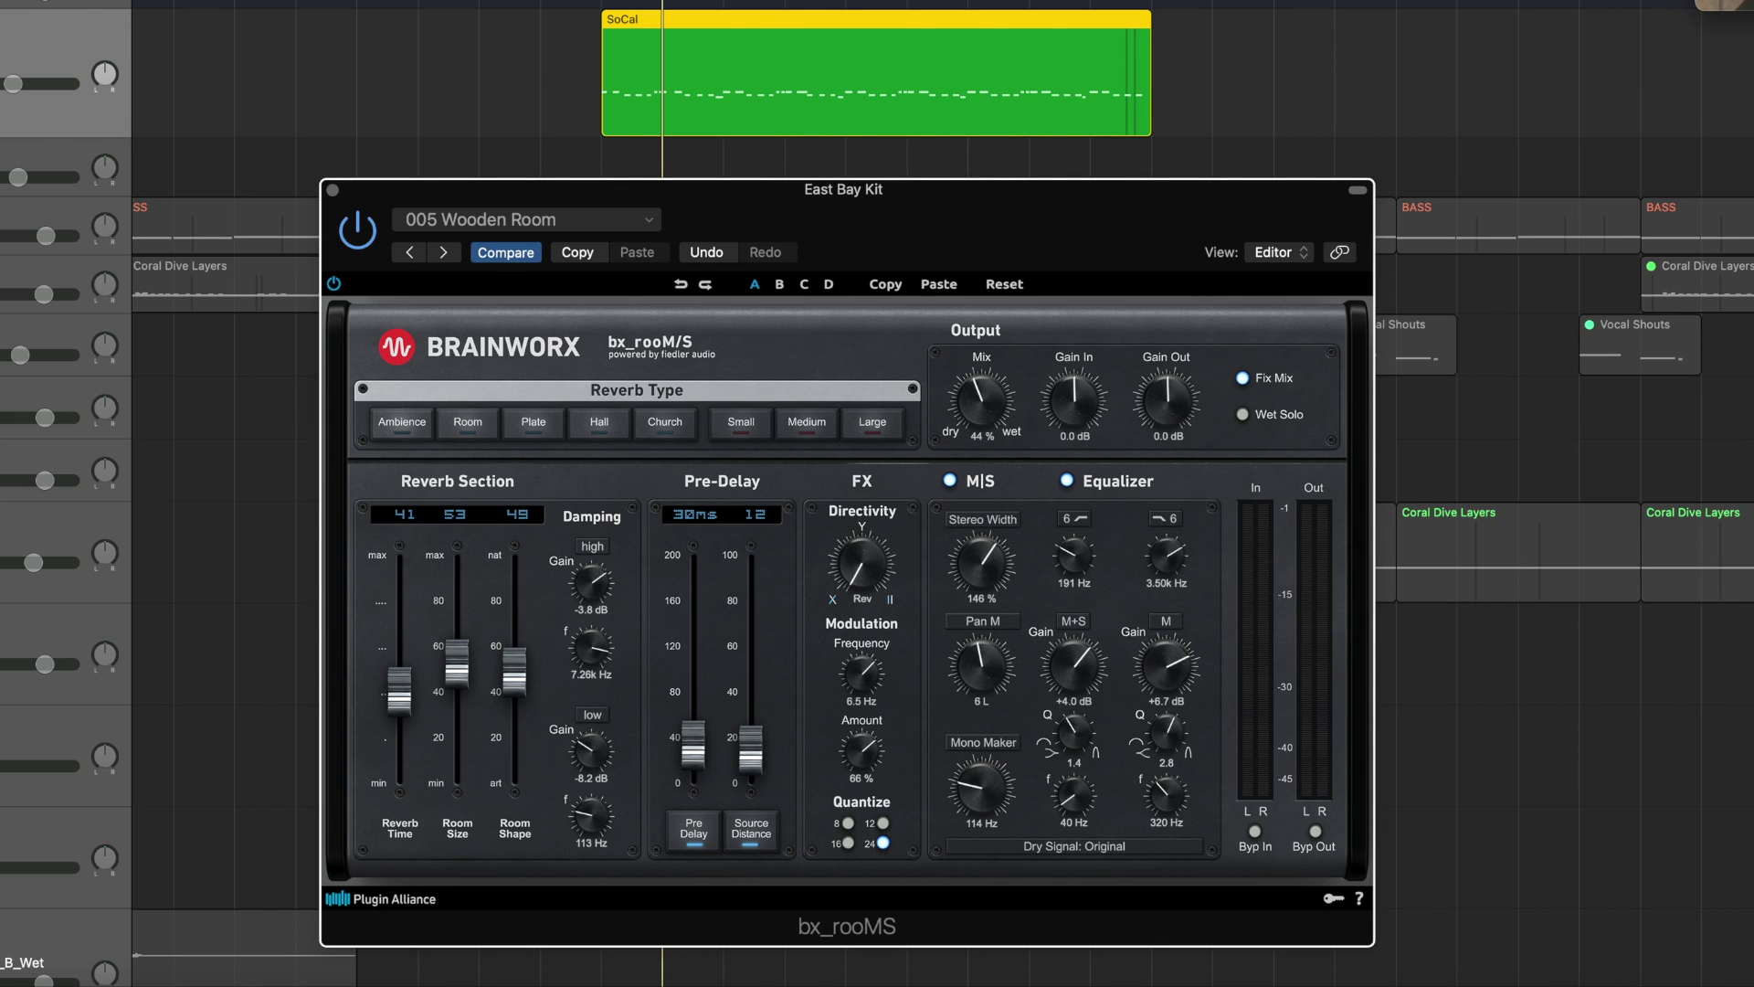
Play the drum region and compare its sound with the reverb plug-in bypassed and active.
key(comma)
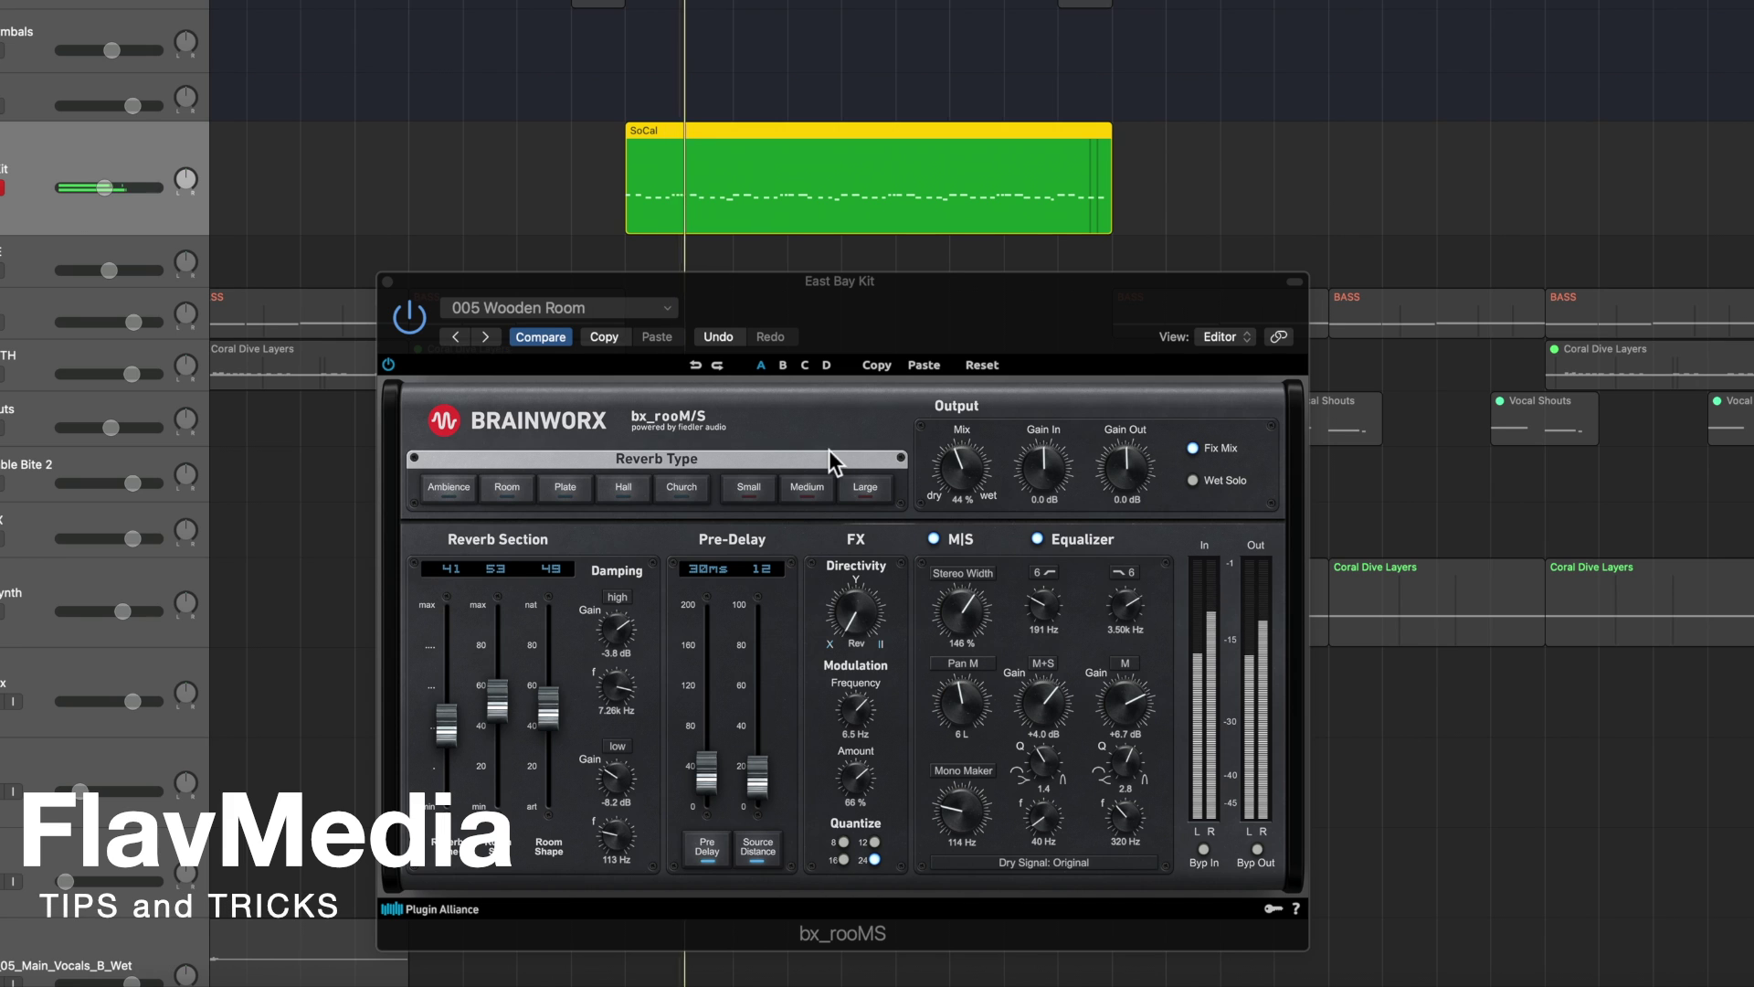
click(421, 327)
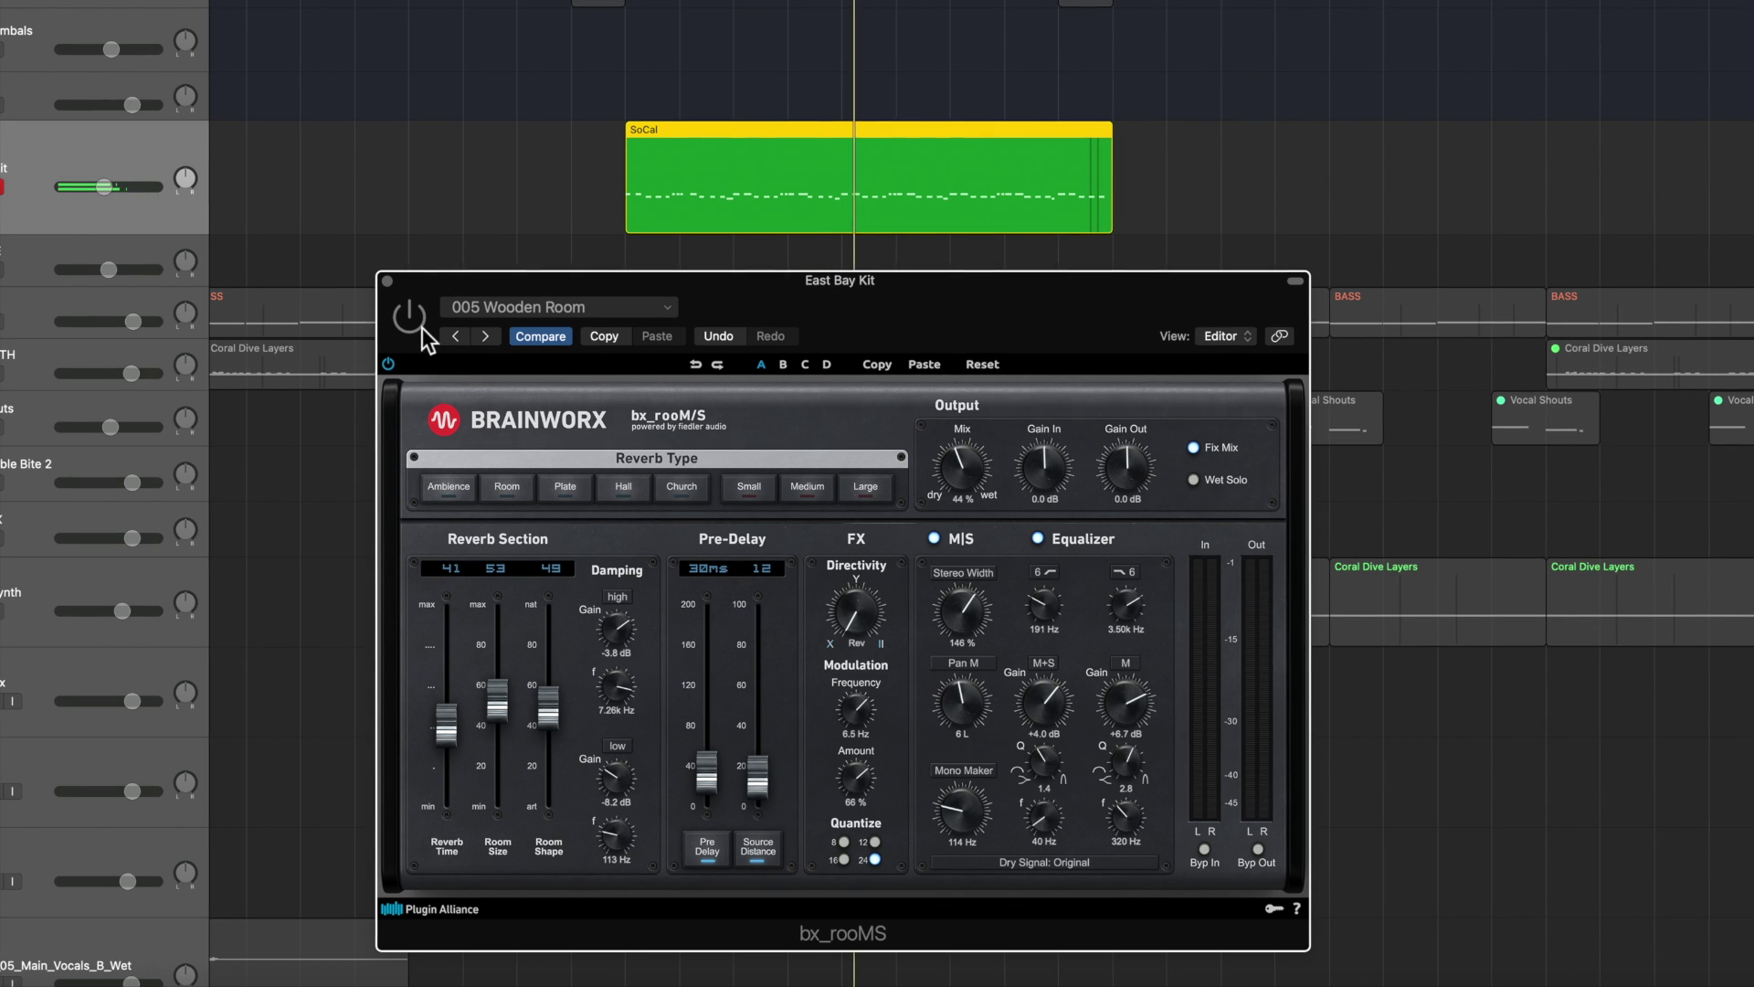
click(423, 328)
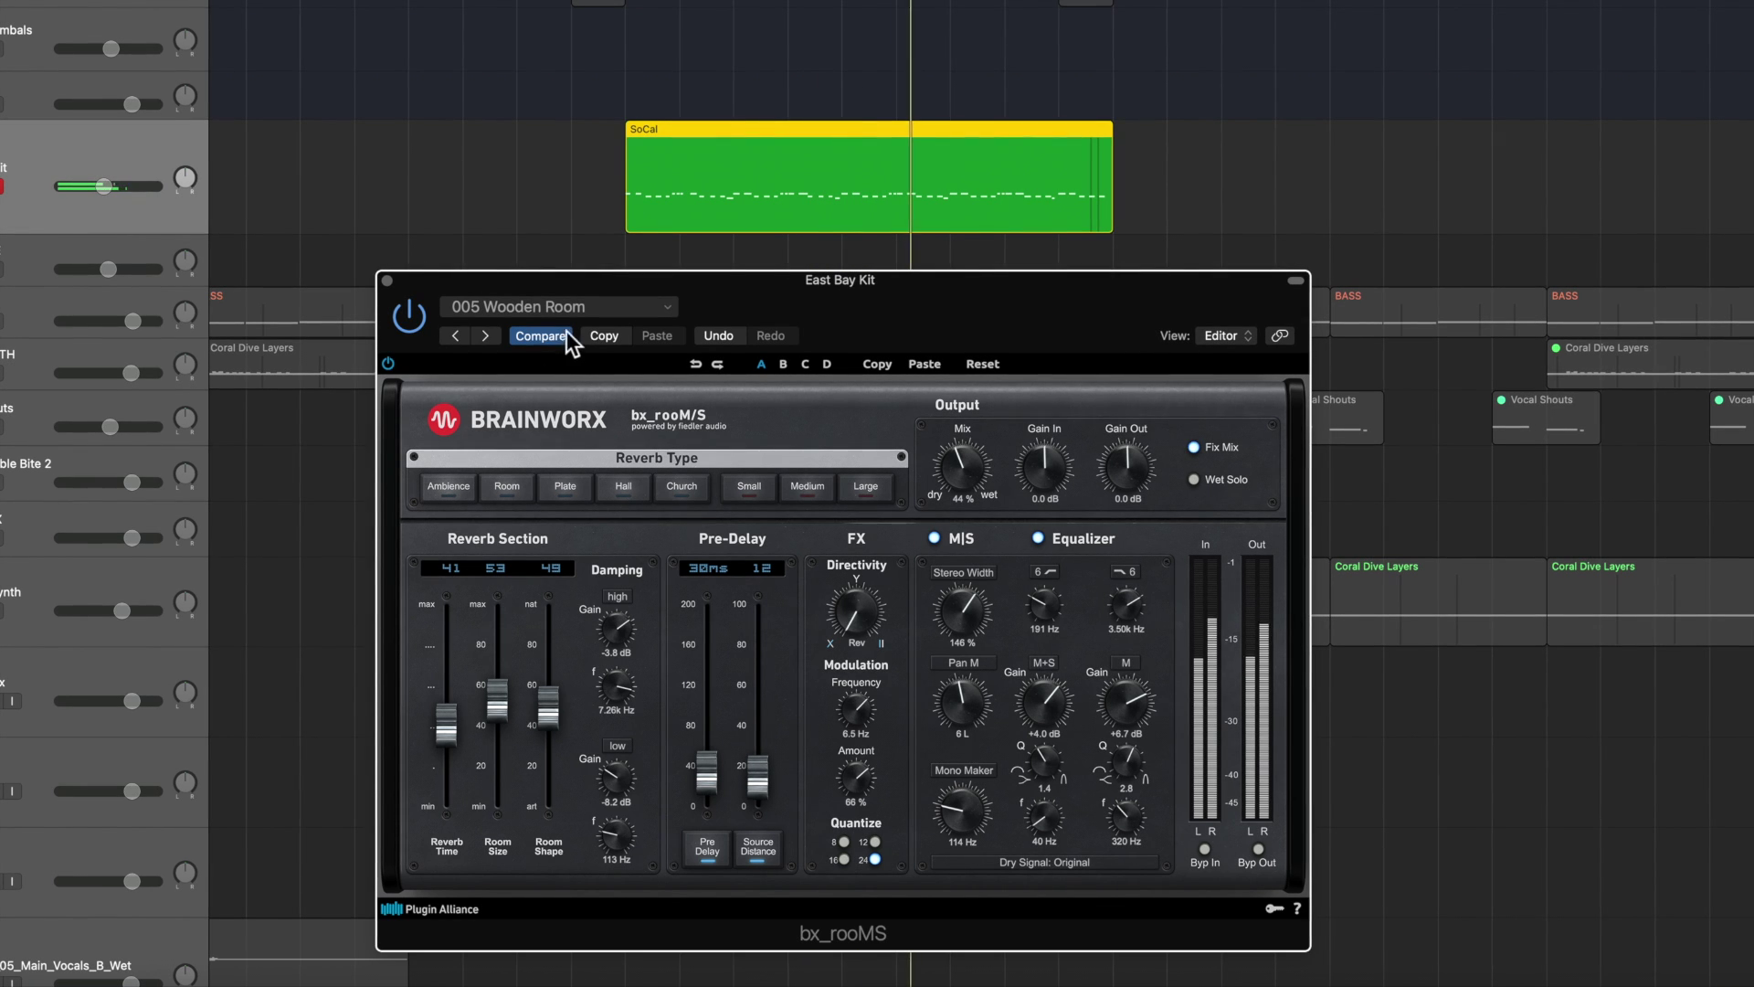
Load the 006 Groovy Percussion preset and set the output Mix to 61% wet.
click(490, 339)
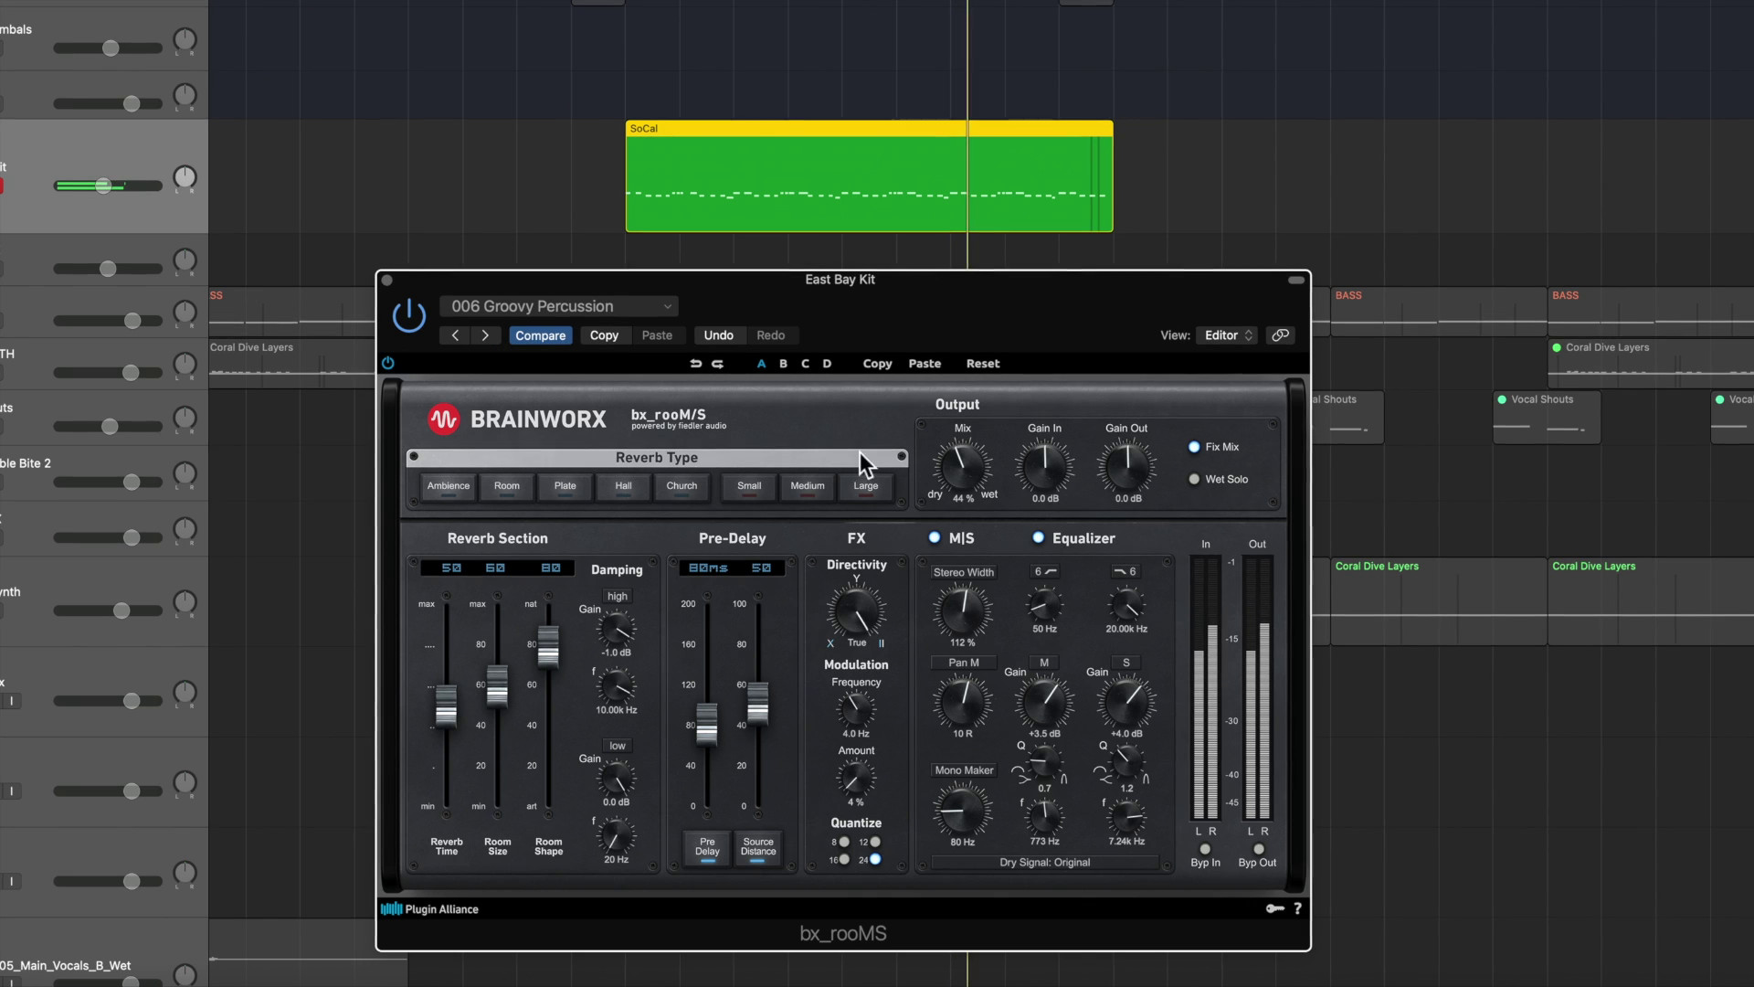
scroll(954, 466, up, 3)
drag(954, 466, 945, 437)
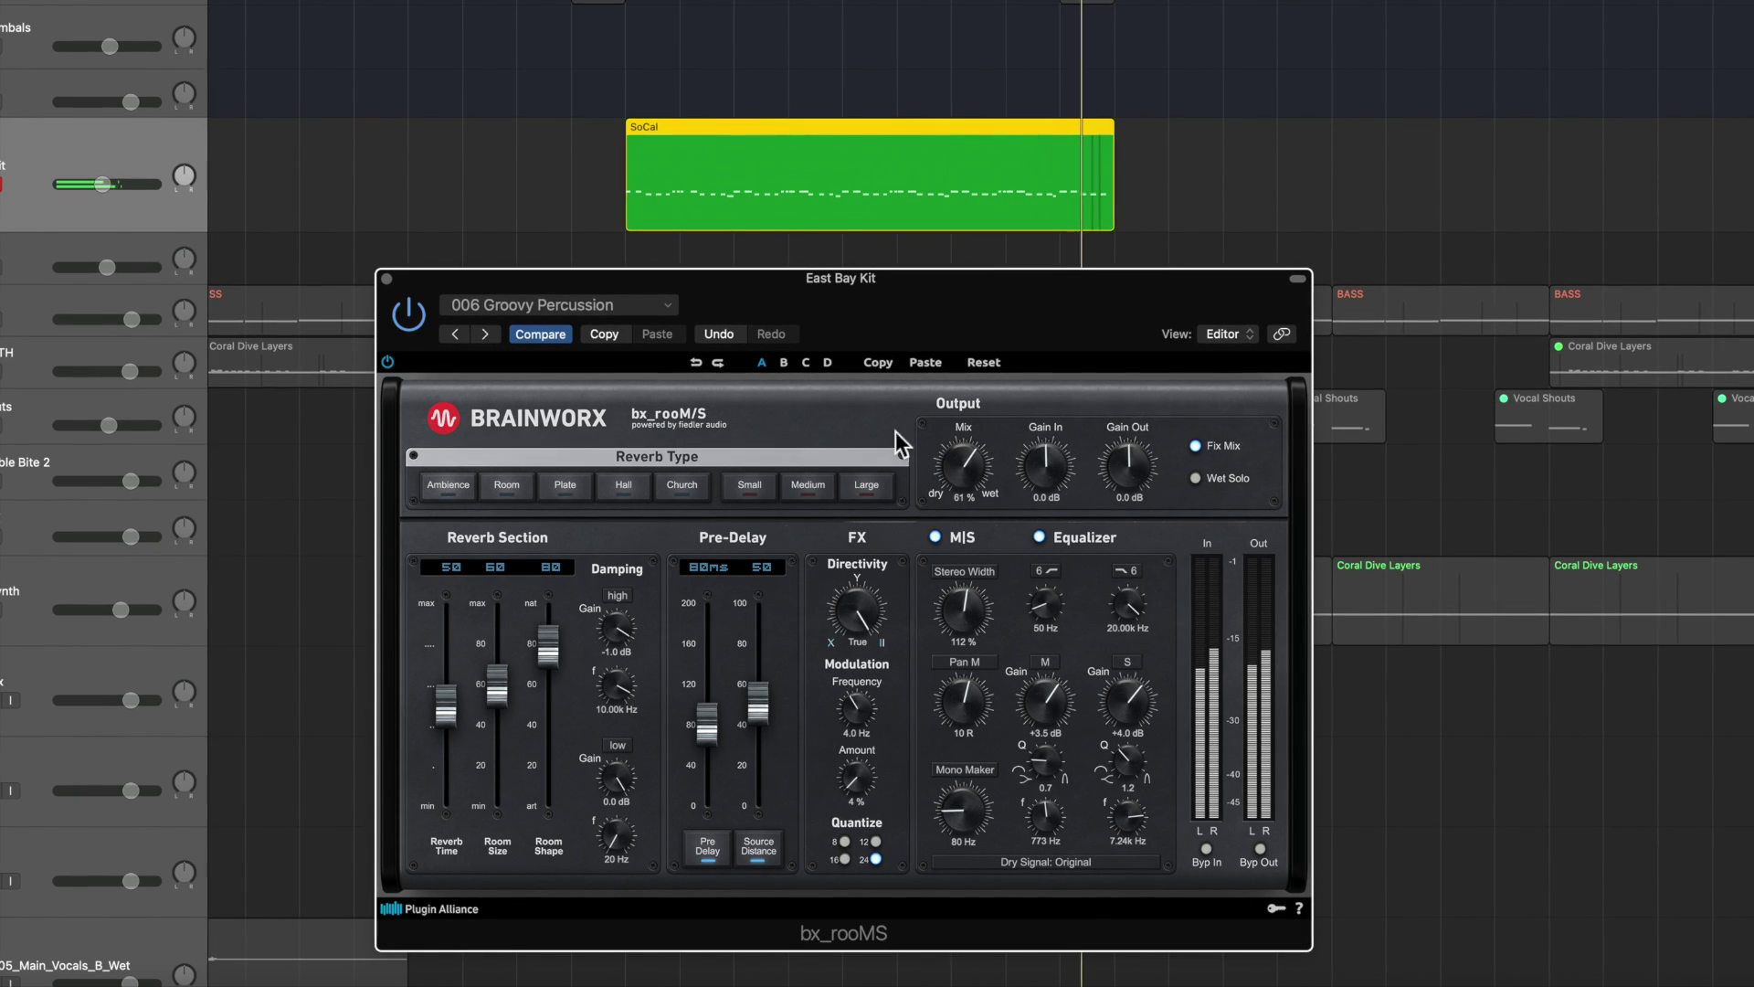
Load the 007 Bright Modulation A preset and set its reverb time to 22 and room size to 57.
click(486, 336)
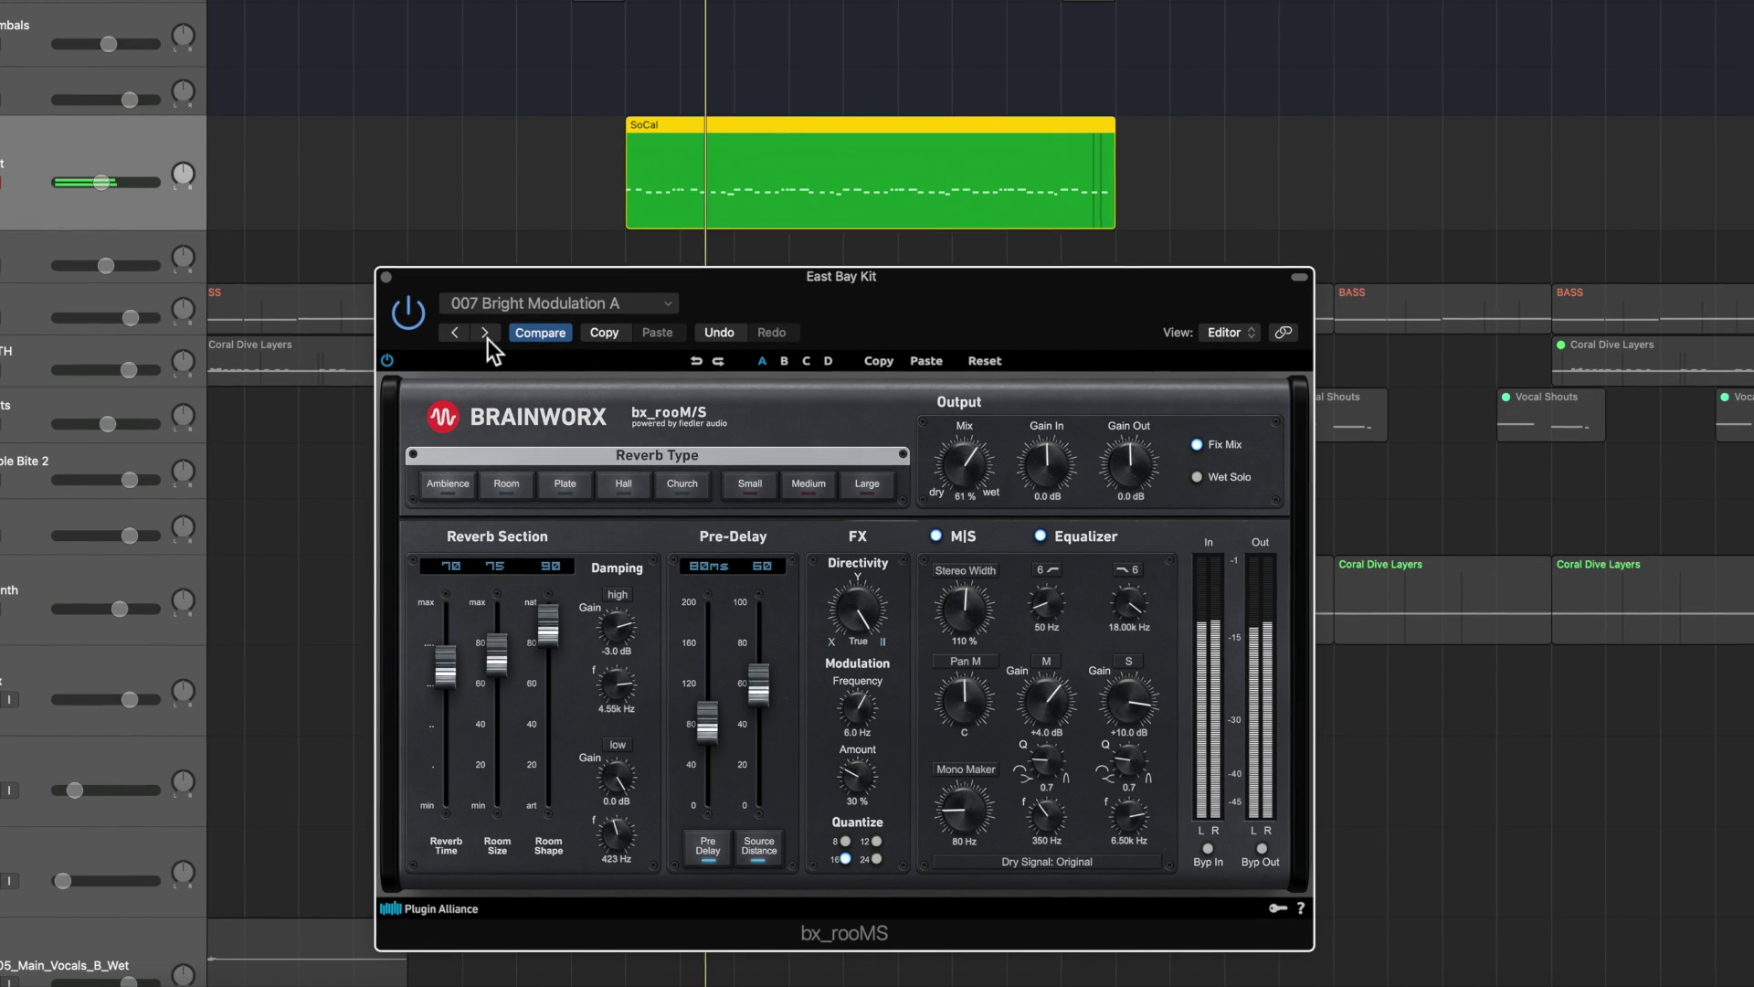
drag(447, 676, 451, 778)
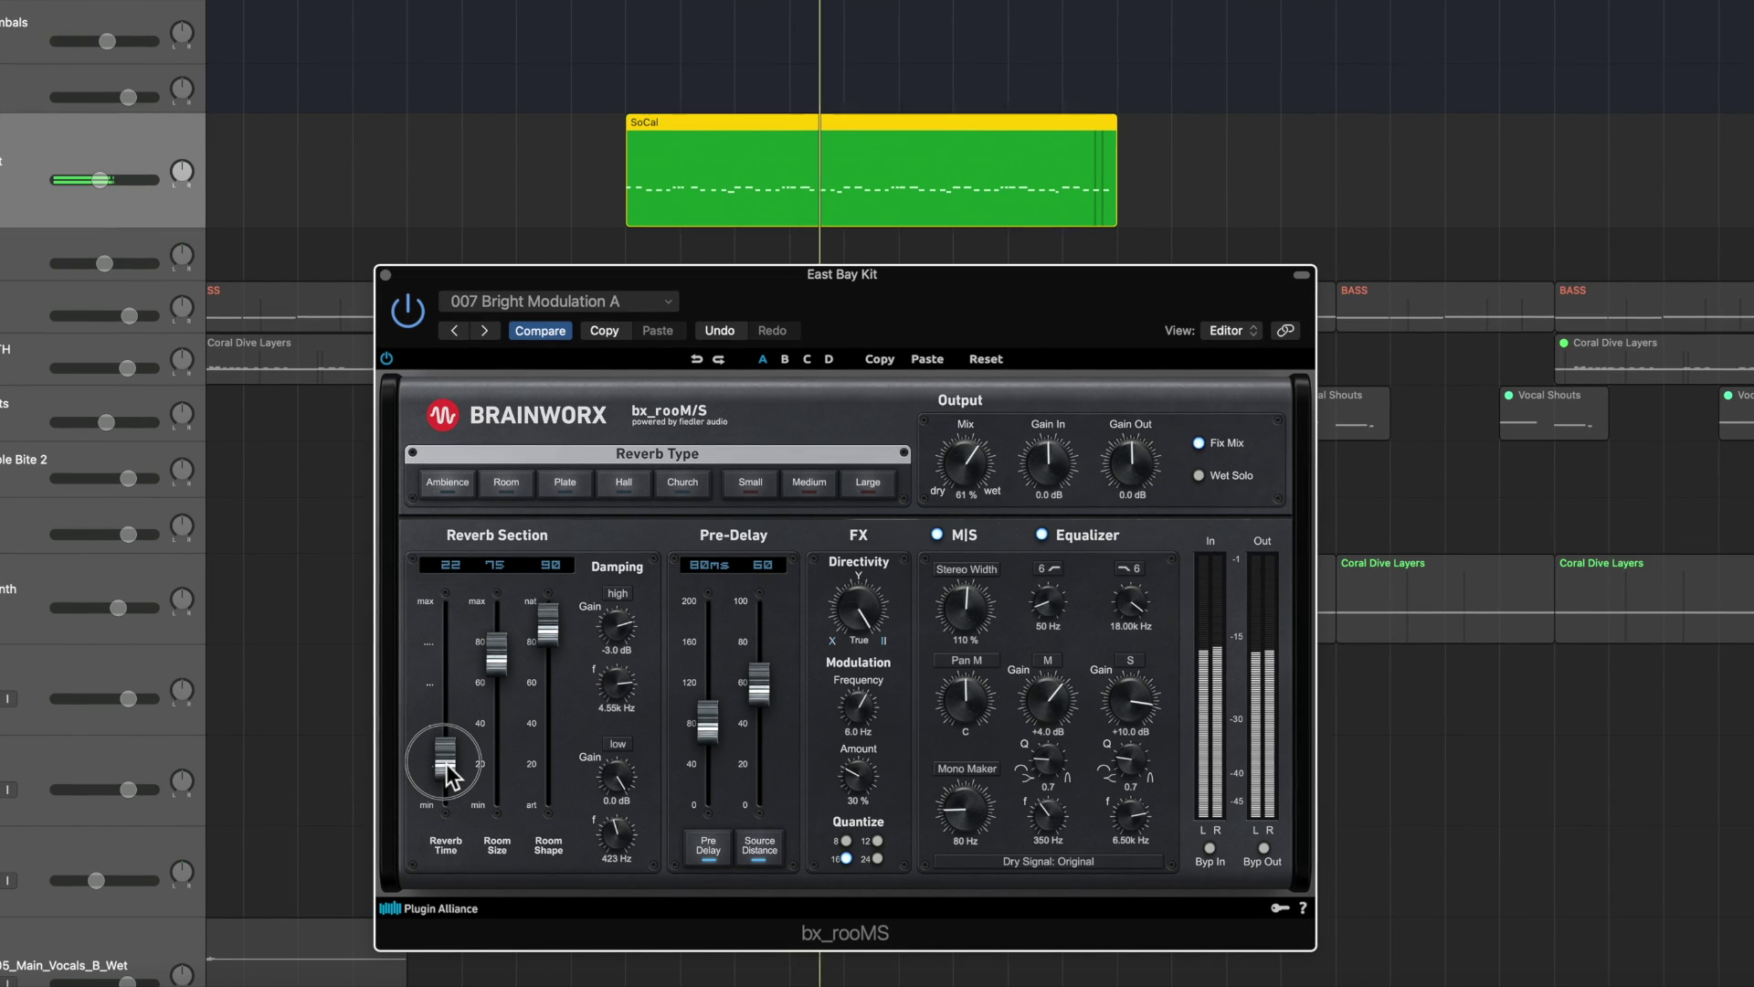
drag(497, 663, 498, 701)
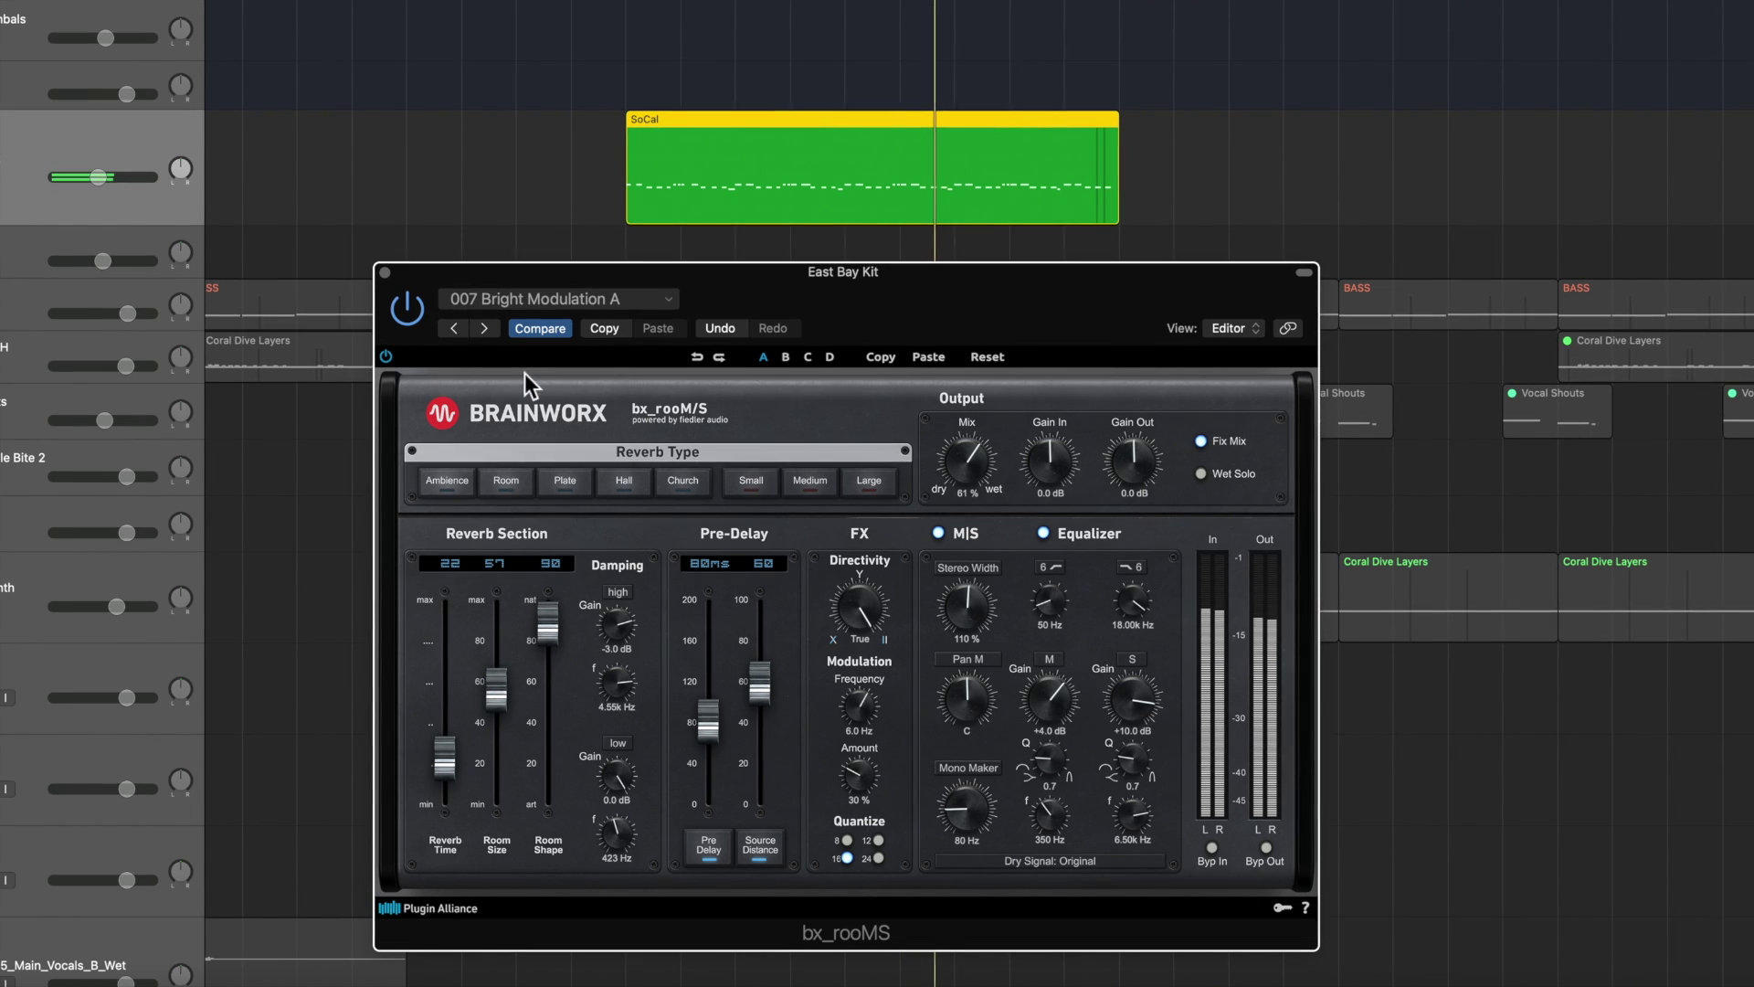
Set the pre-delay to 34 ms, the directivity to Rev and the stereo width to 165%.
drag(714, 724, 711, 779)
click(856, 601)
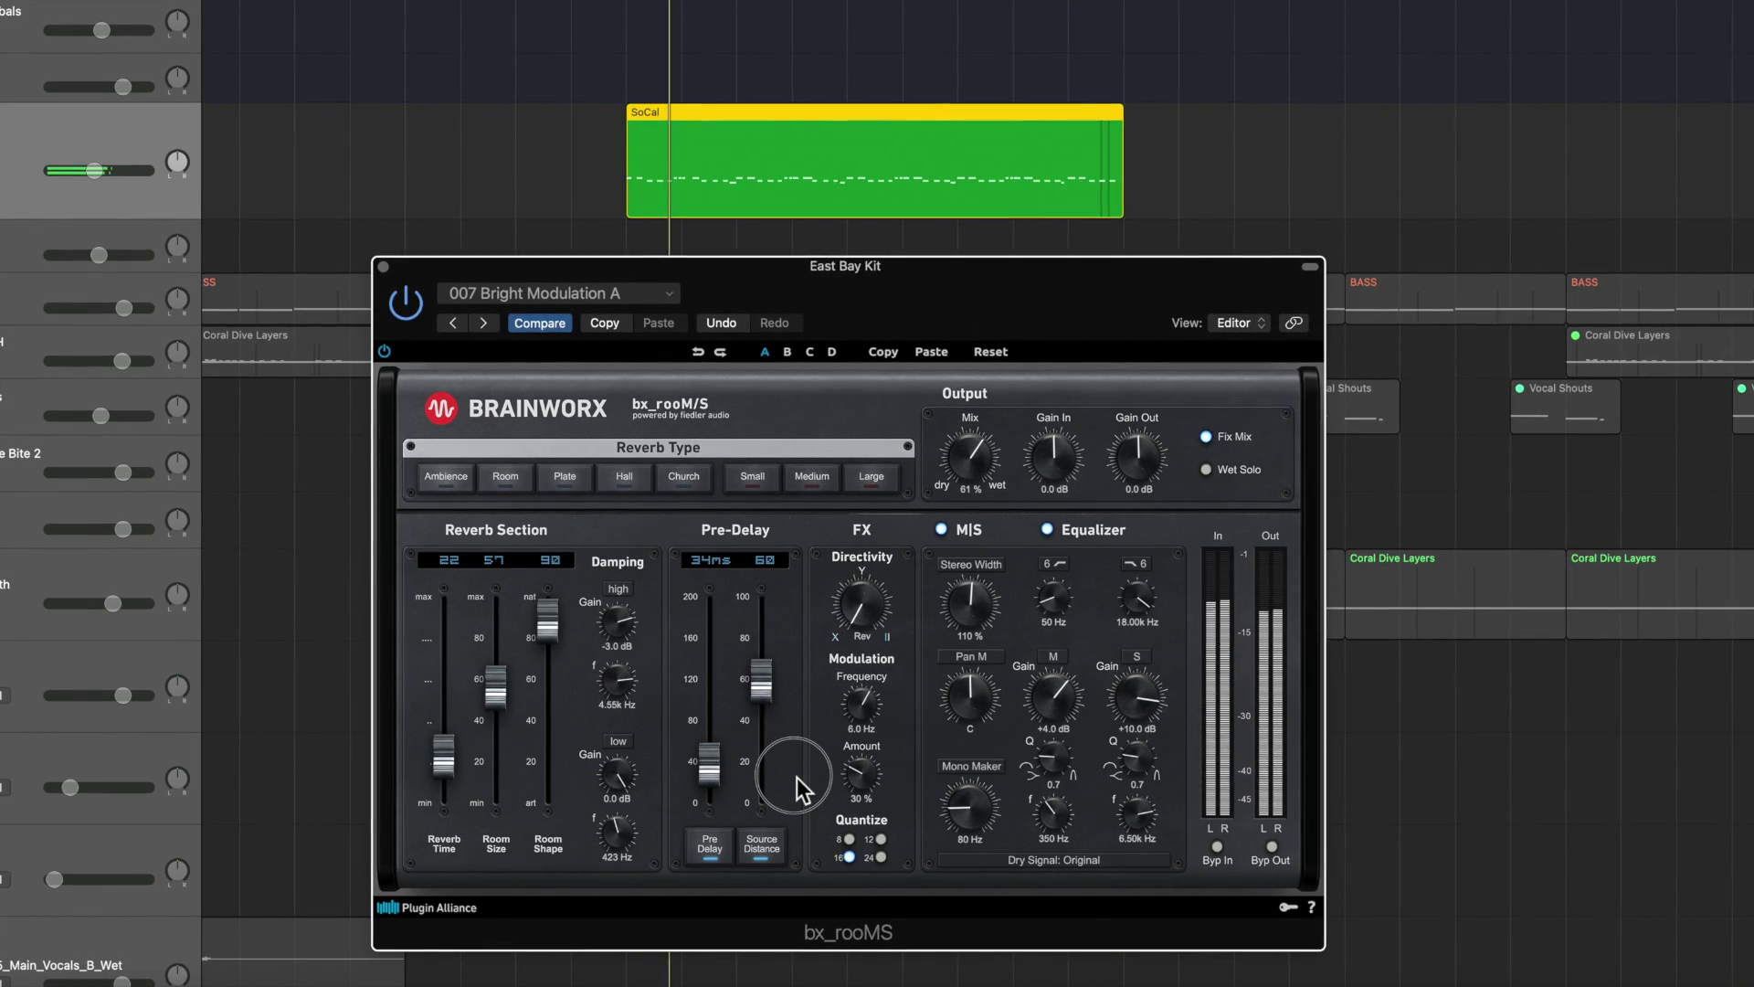
drag(958, 584, 957, 566)
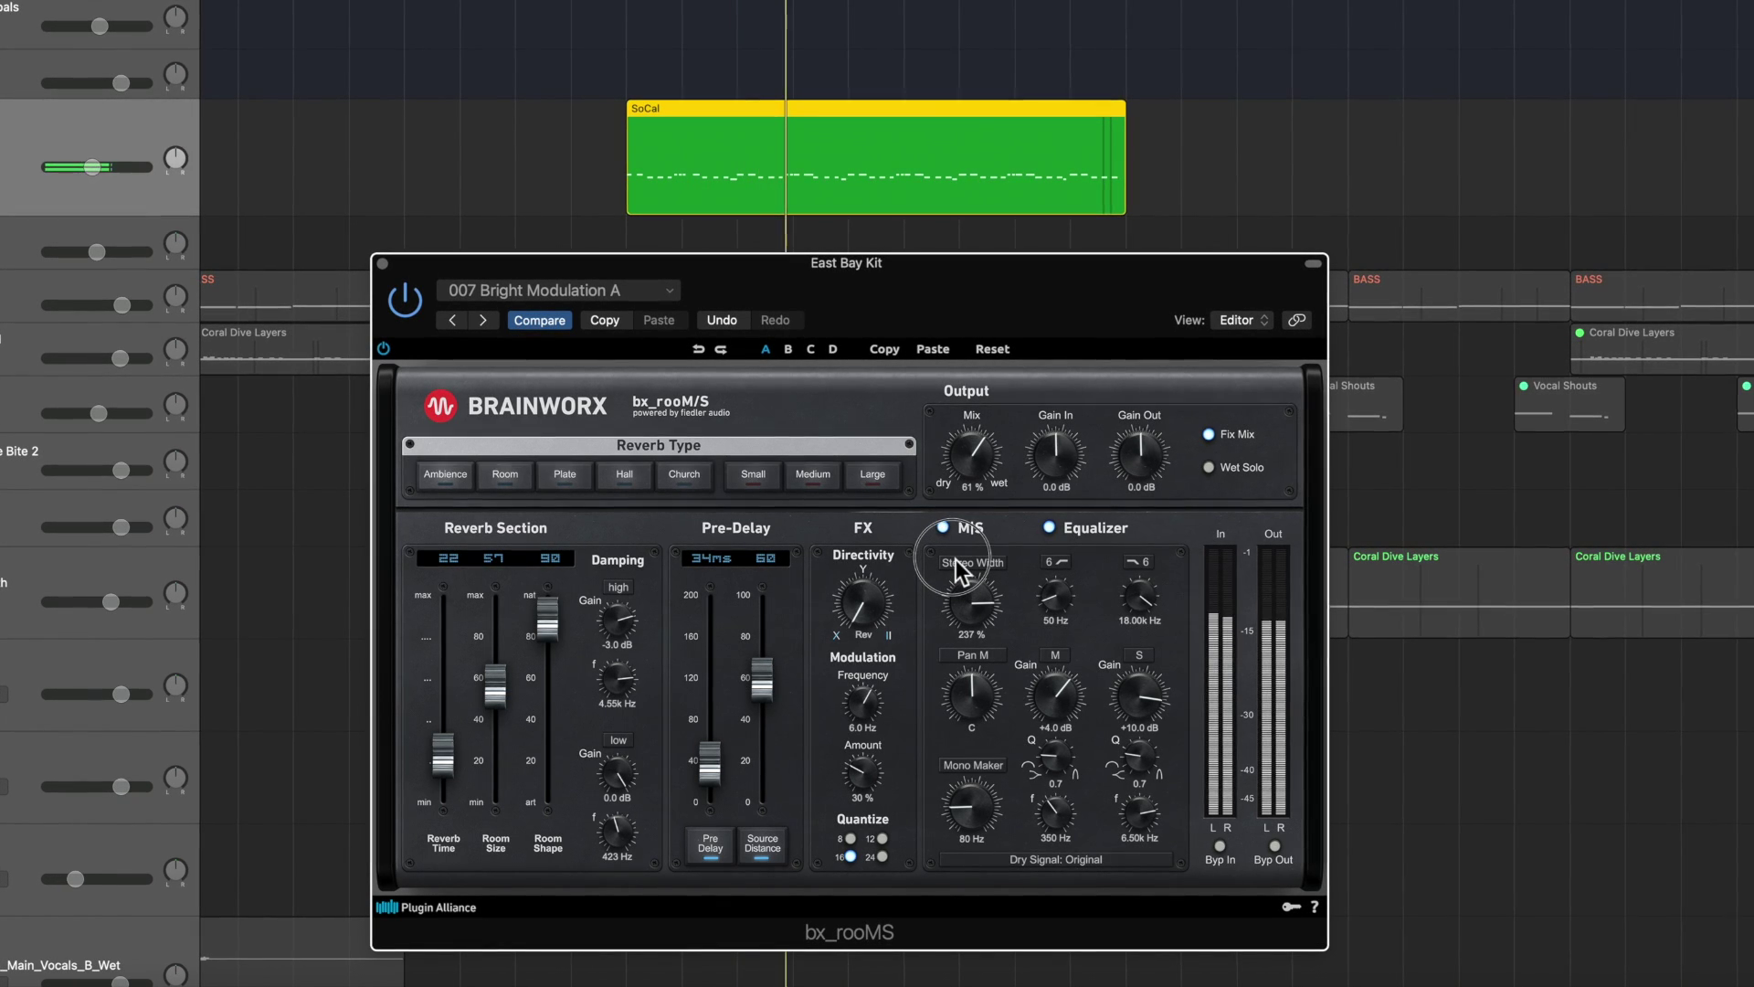
drag(955, 561, 963, 591)
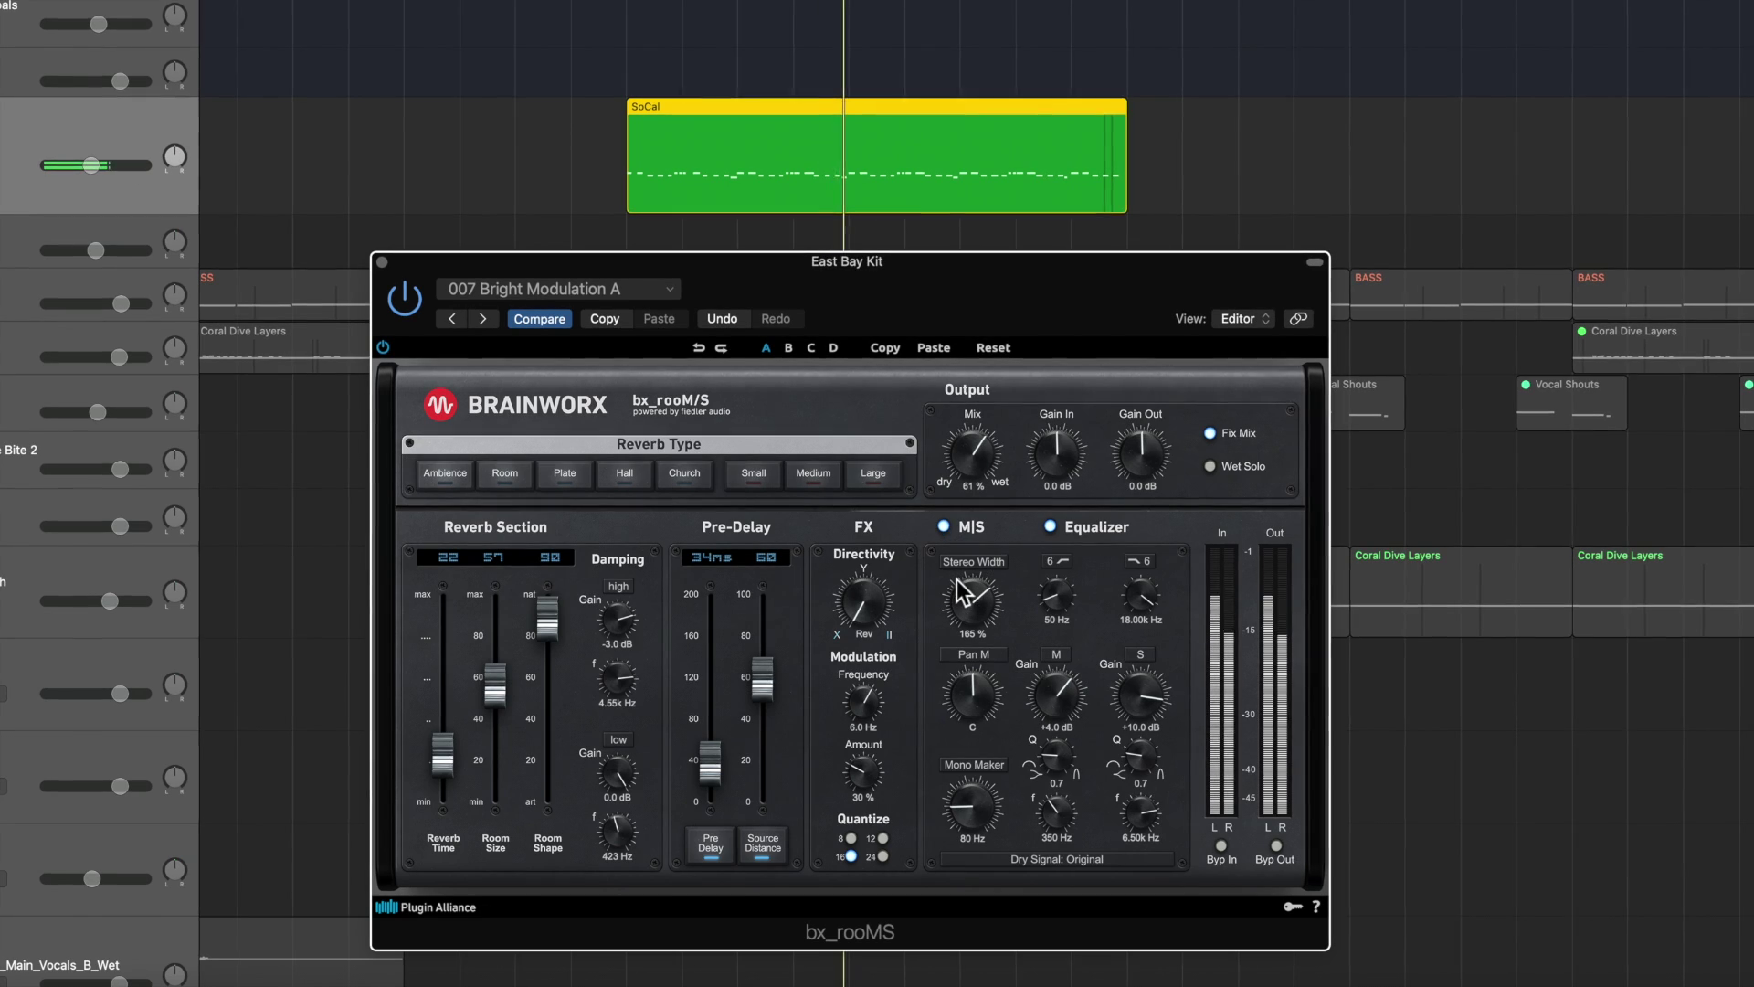
Move on past 008 Vocal Room Bright to the 009 Recording Room A preset and set the Mix to 52%.
click(483, 317)
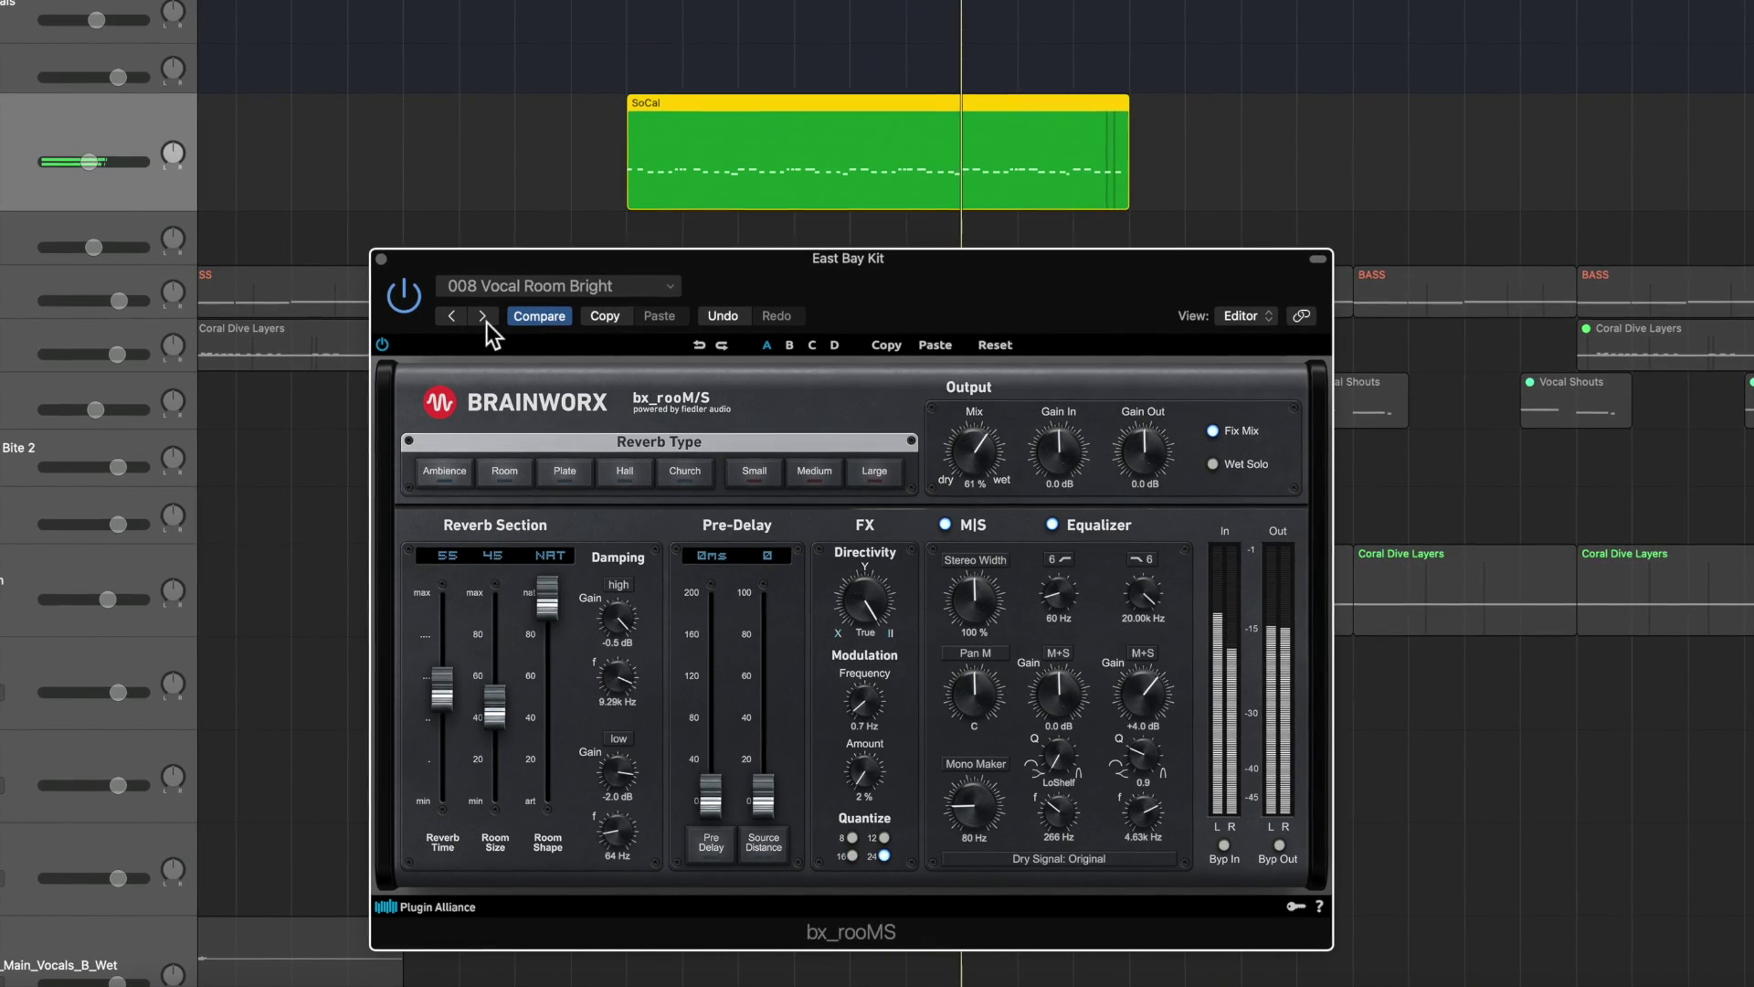
click(484, 316)
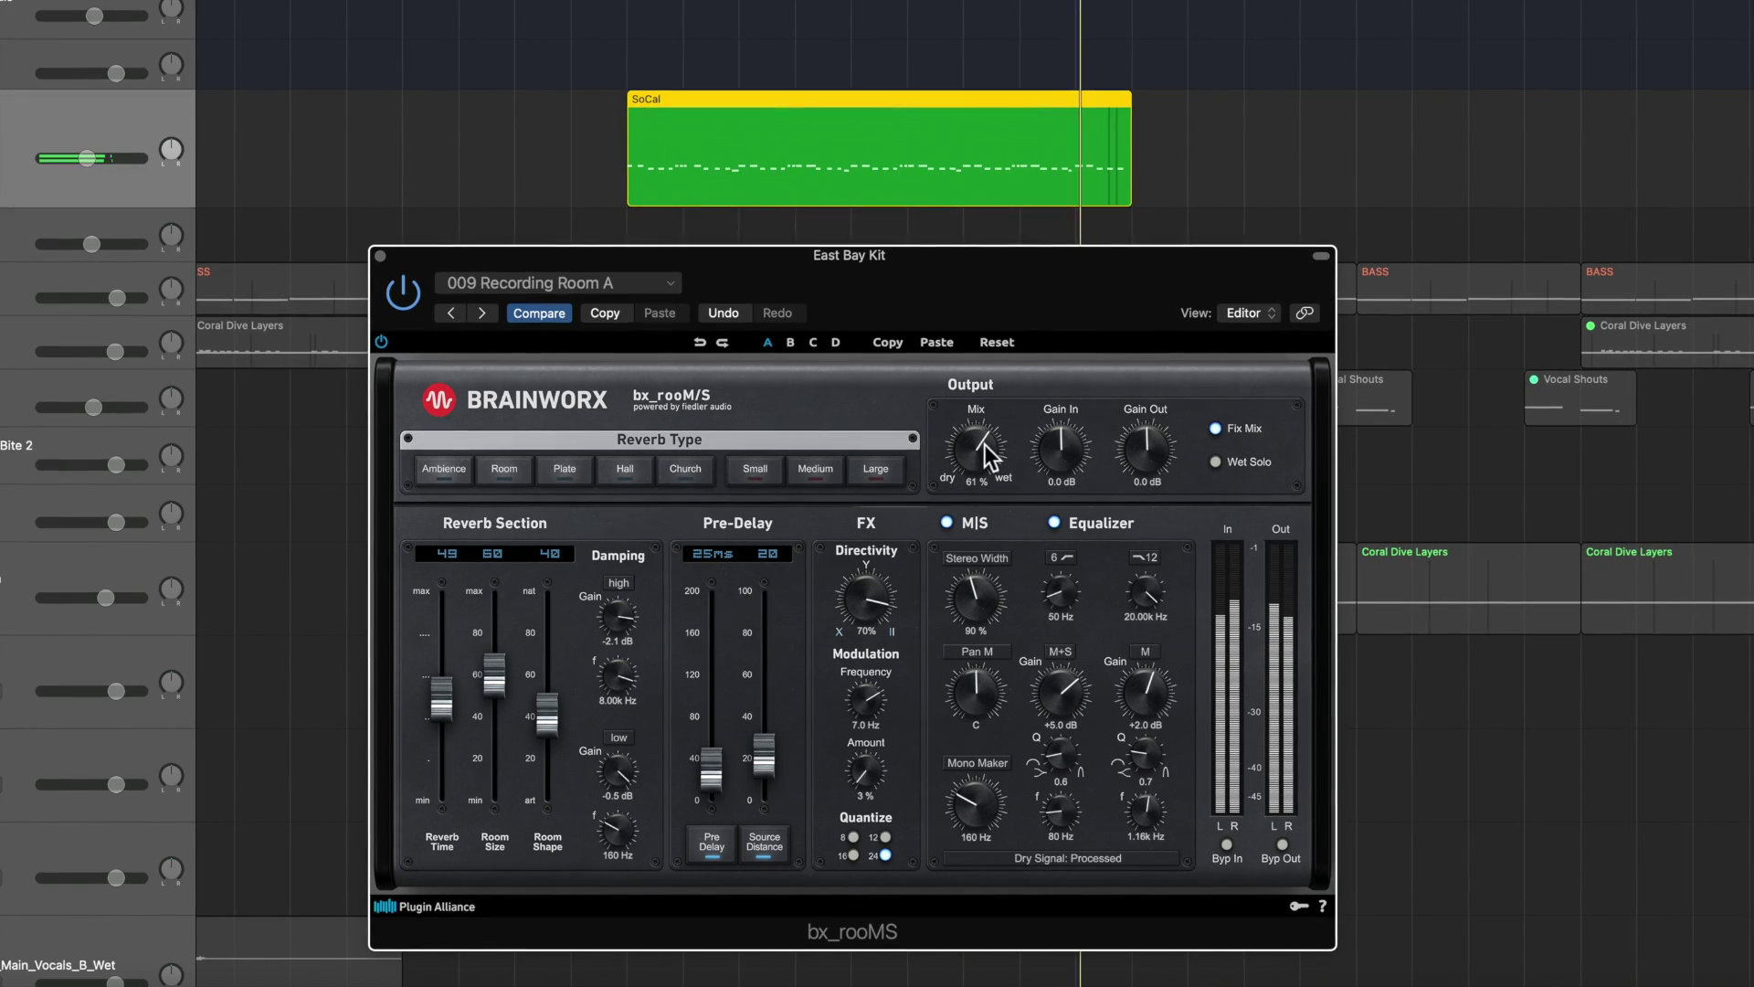
drag(984, 446, 985, 455)
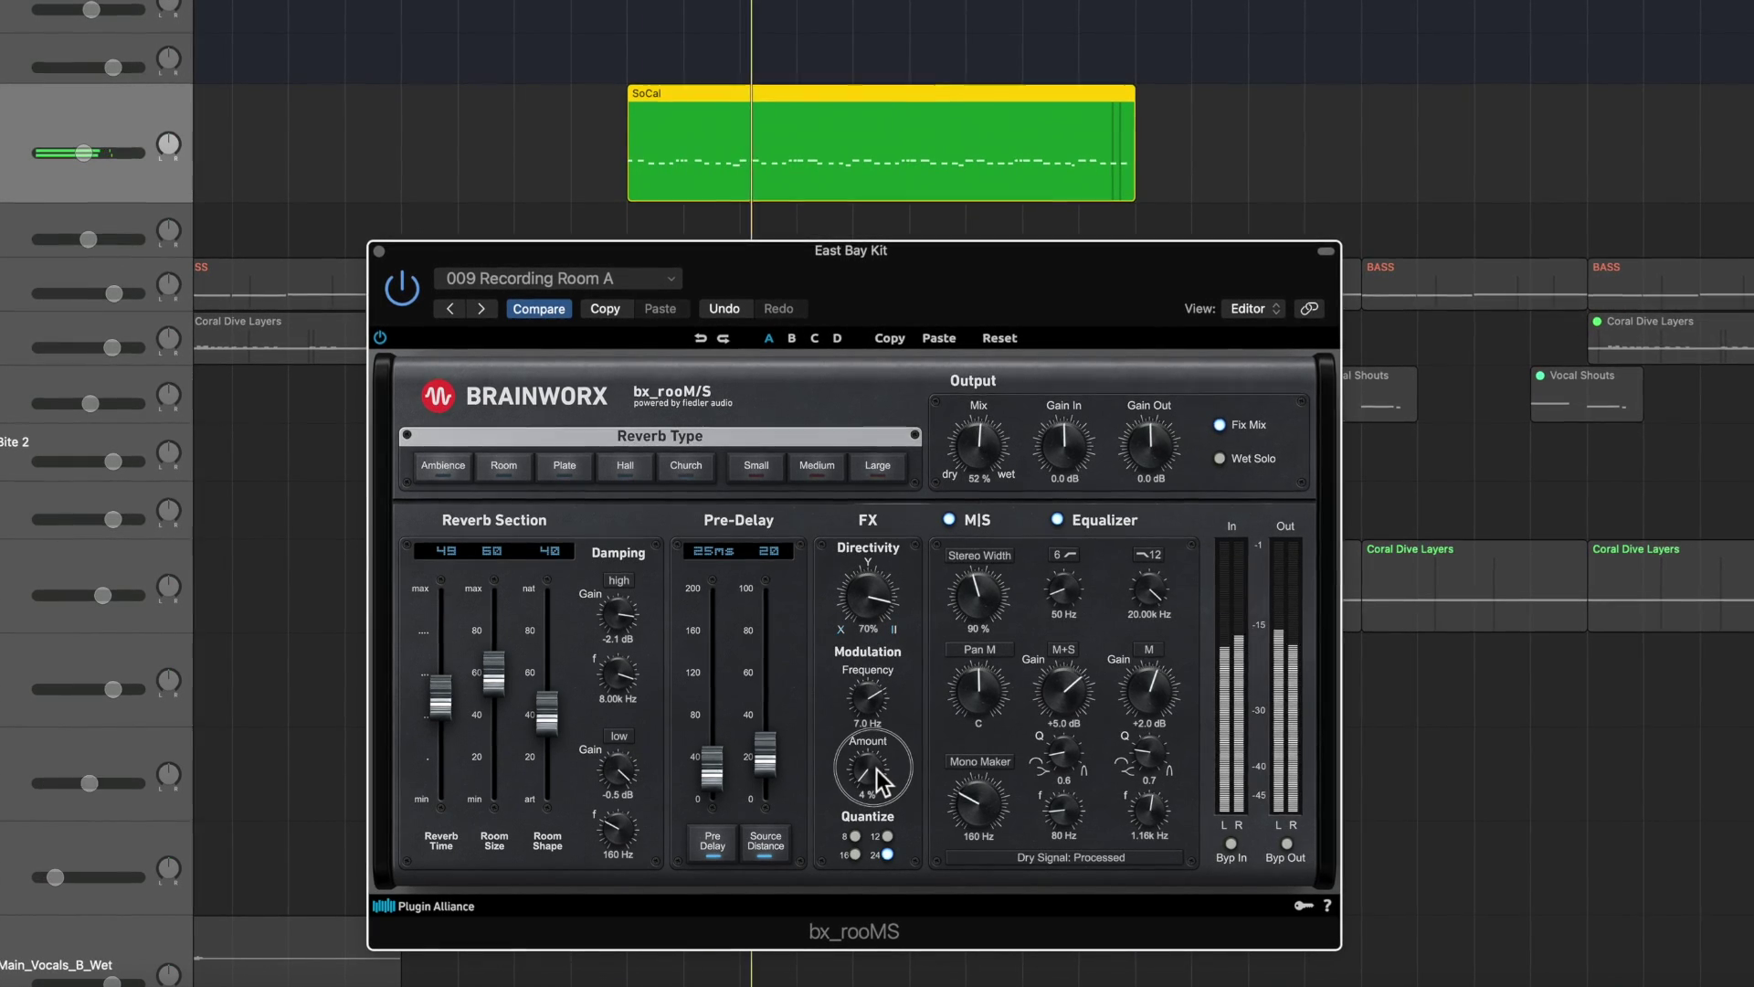
Set the modulation amount to 1%, reverb time to 39, room size to 57 and the output Mix to 49%.
mouse_move(875, 770)
mouse_down()
mouse_move(876, 636)
mouse_move(865, 758)
mouse_up()
drag(441, 708, 443, 731)
mouse_move(494, 655)
mouse_down()
mouse_move(495, 758)
mouse_move(496, 632)
mouse_move(493, 671)
mouse_up()
drag(1006, 428, 1007, 433)
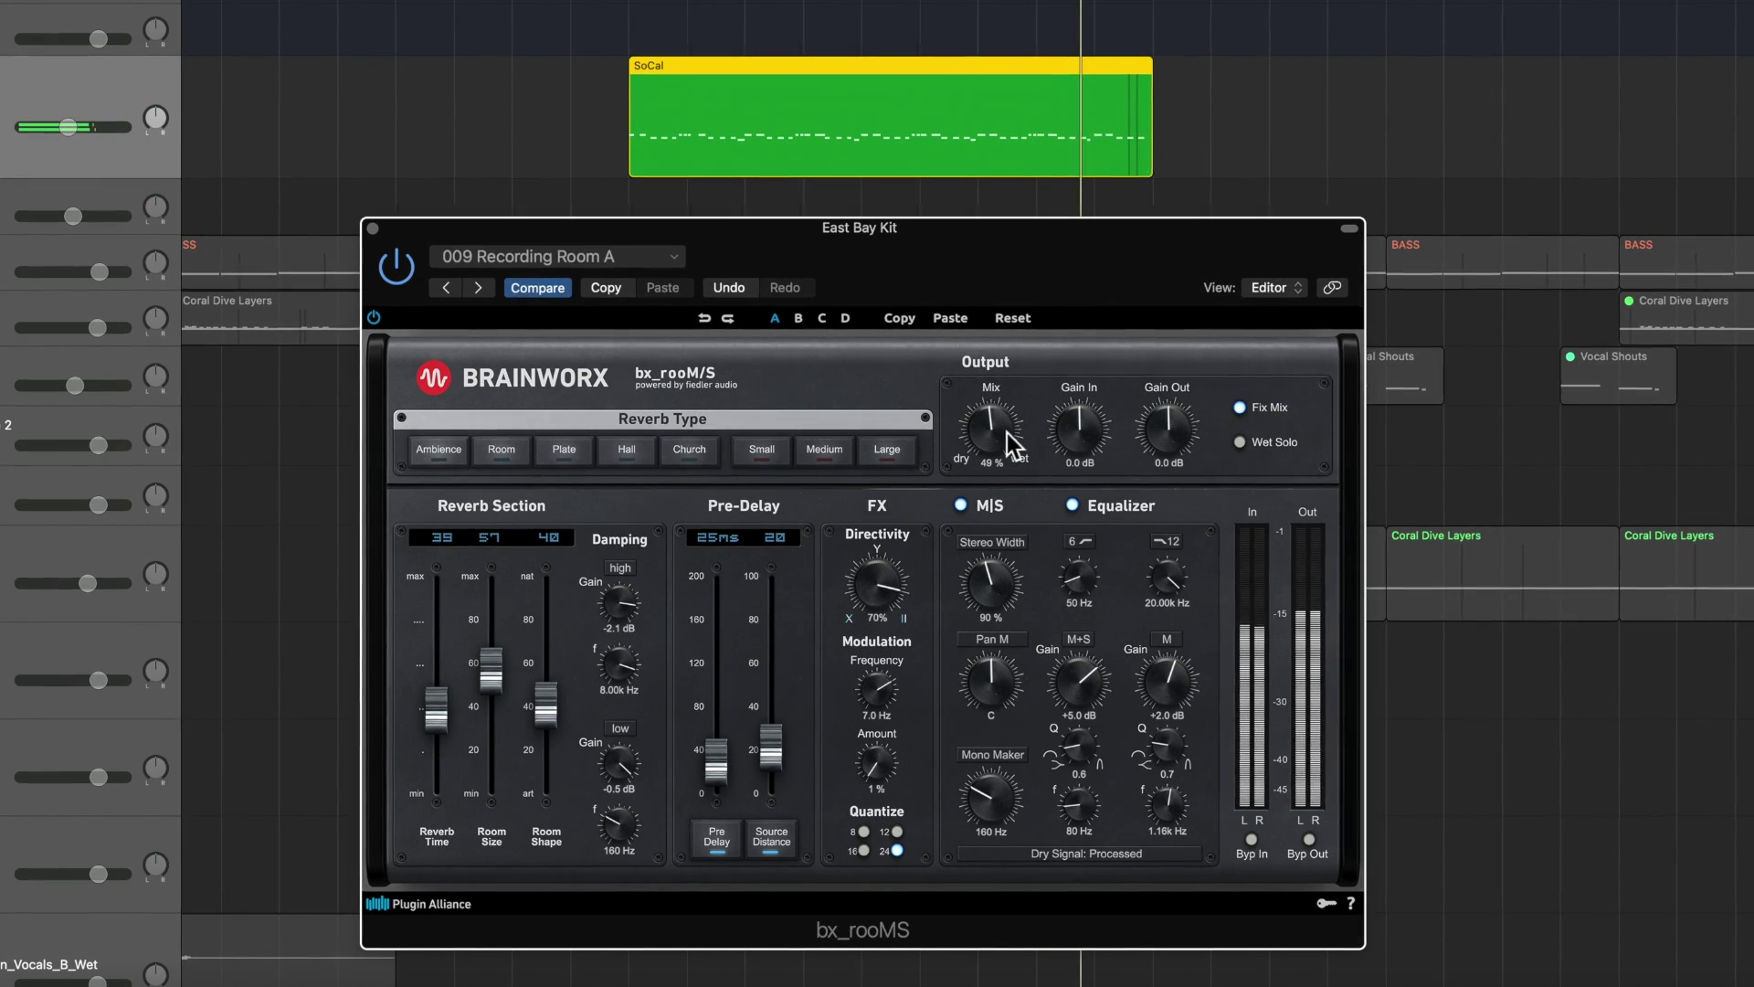
Load the 010 Recording Room B preset, compare it with the reverb bypassed, and set the Mix to 48%.
click(483, 287)
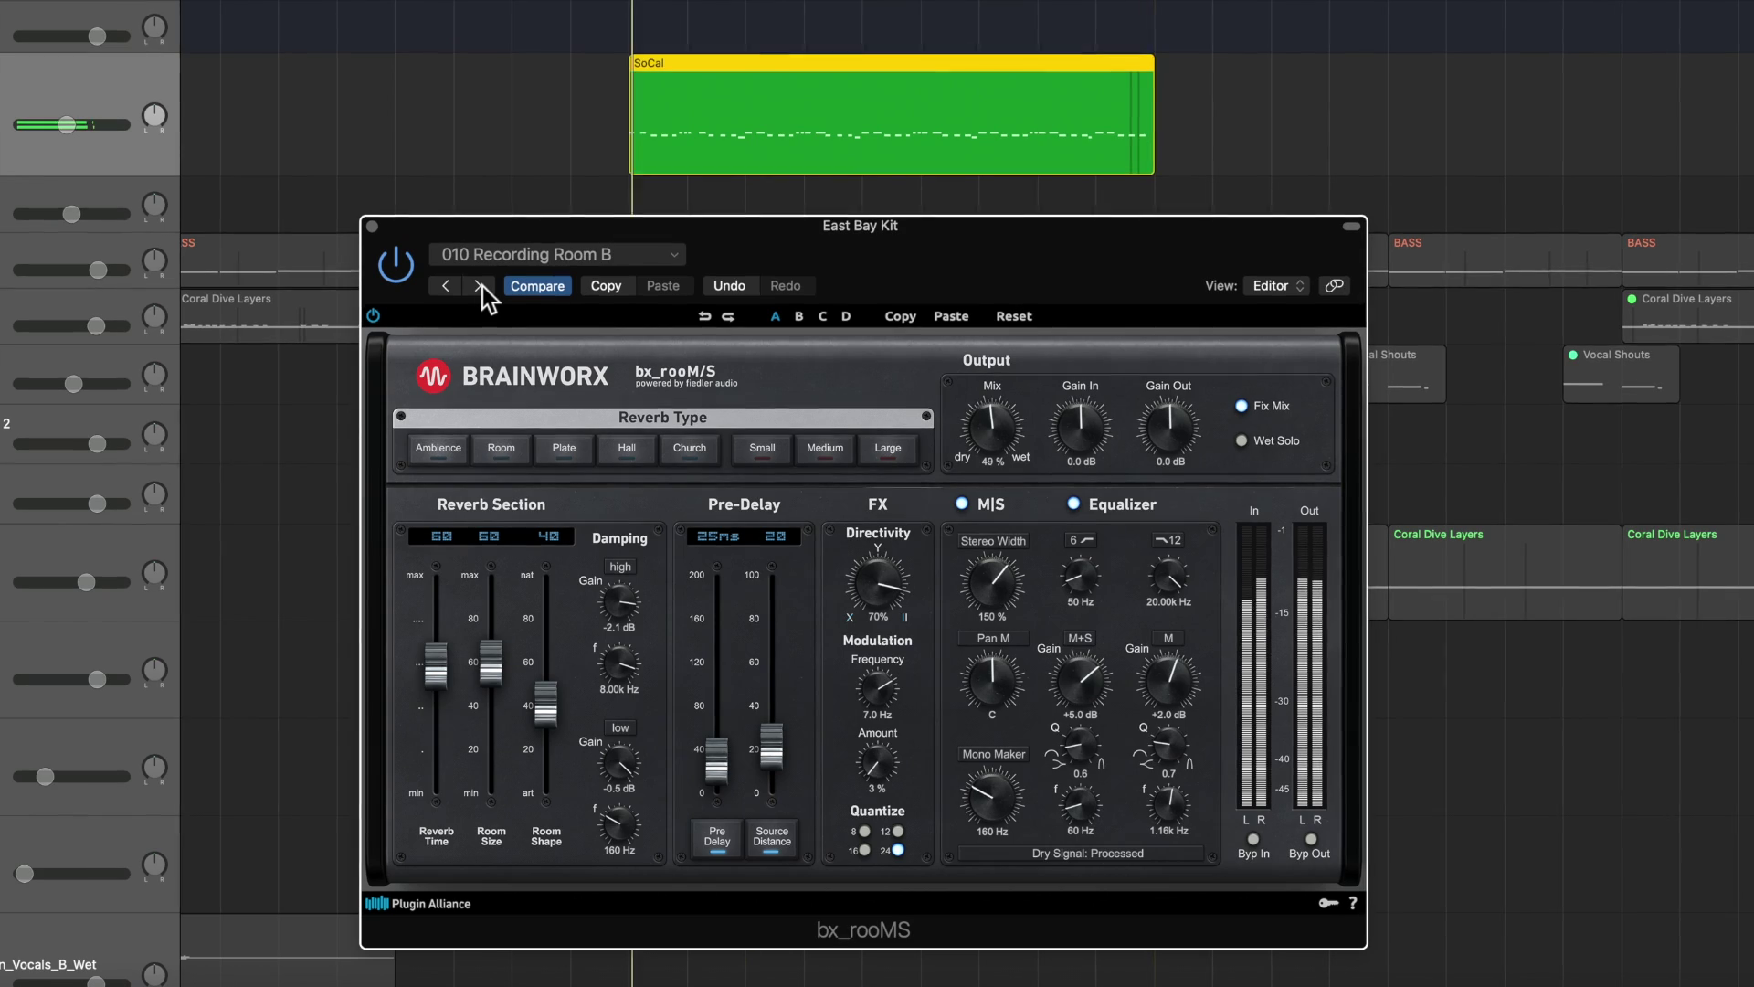
click(395, 257)
click(999, 447)
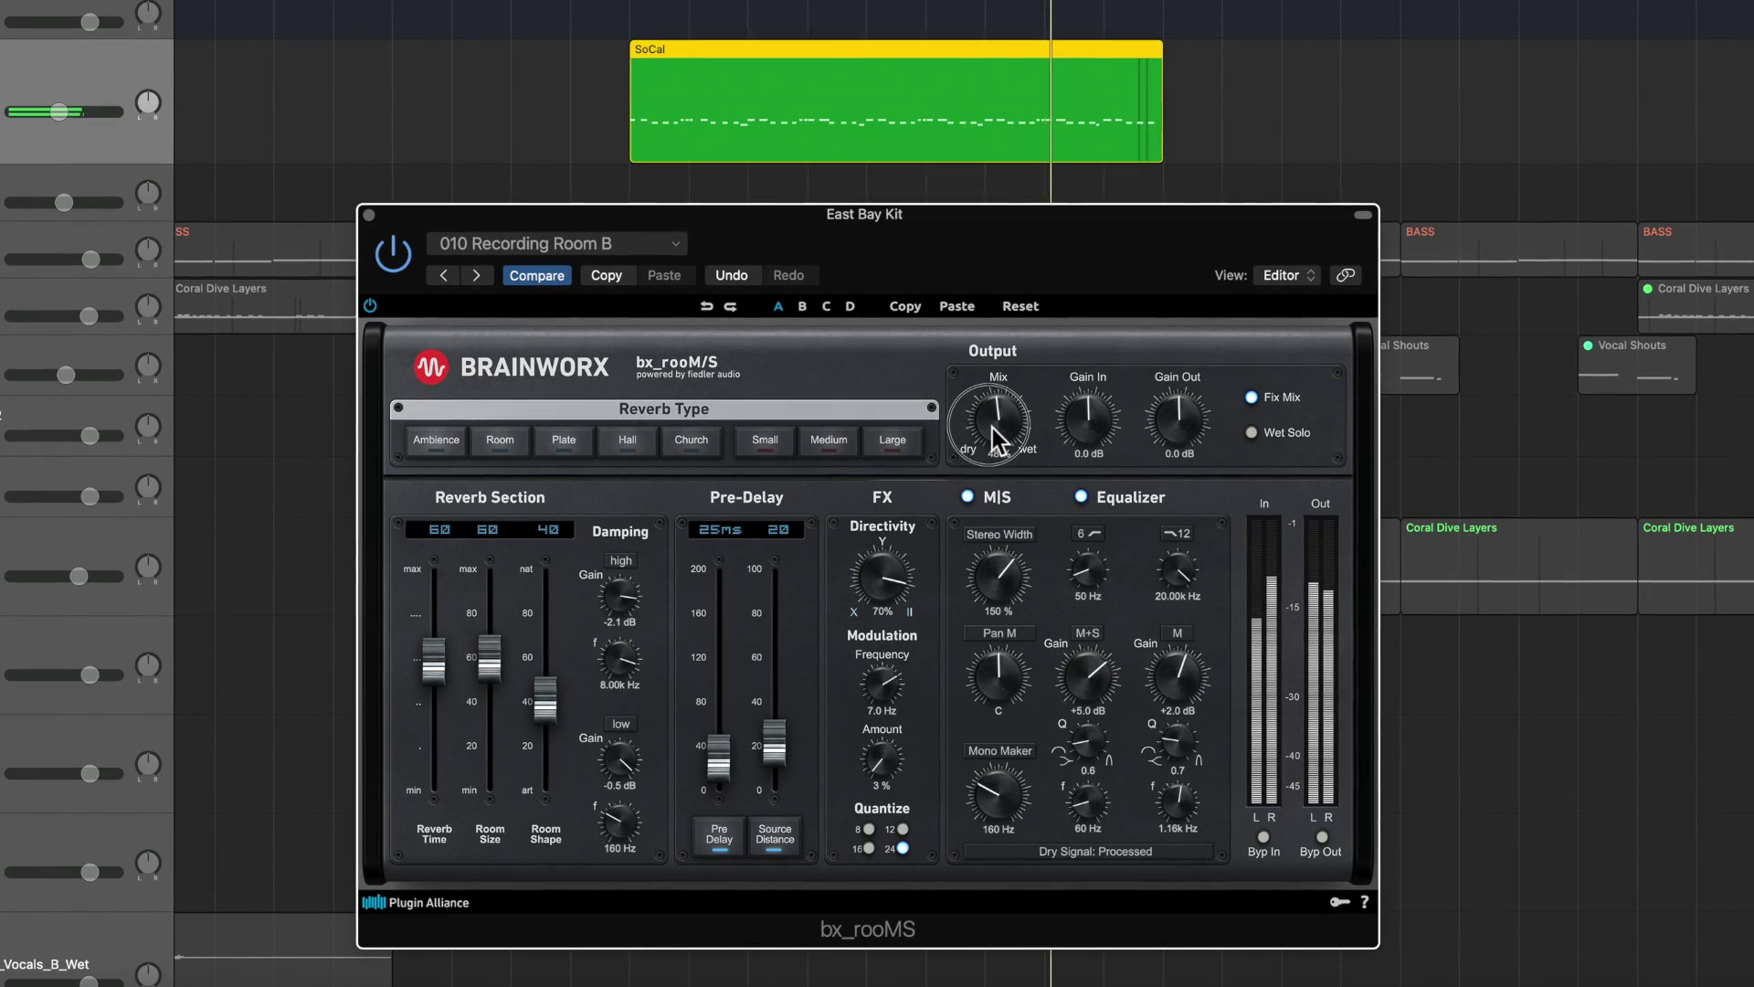
Load the 011 Plate Large MS preset and widen its stereo width to 268%.
click(482, 279)
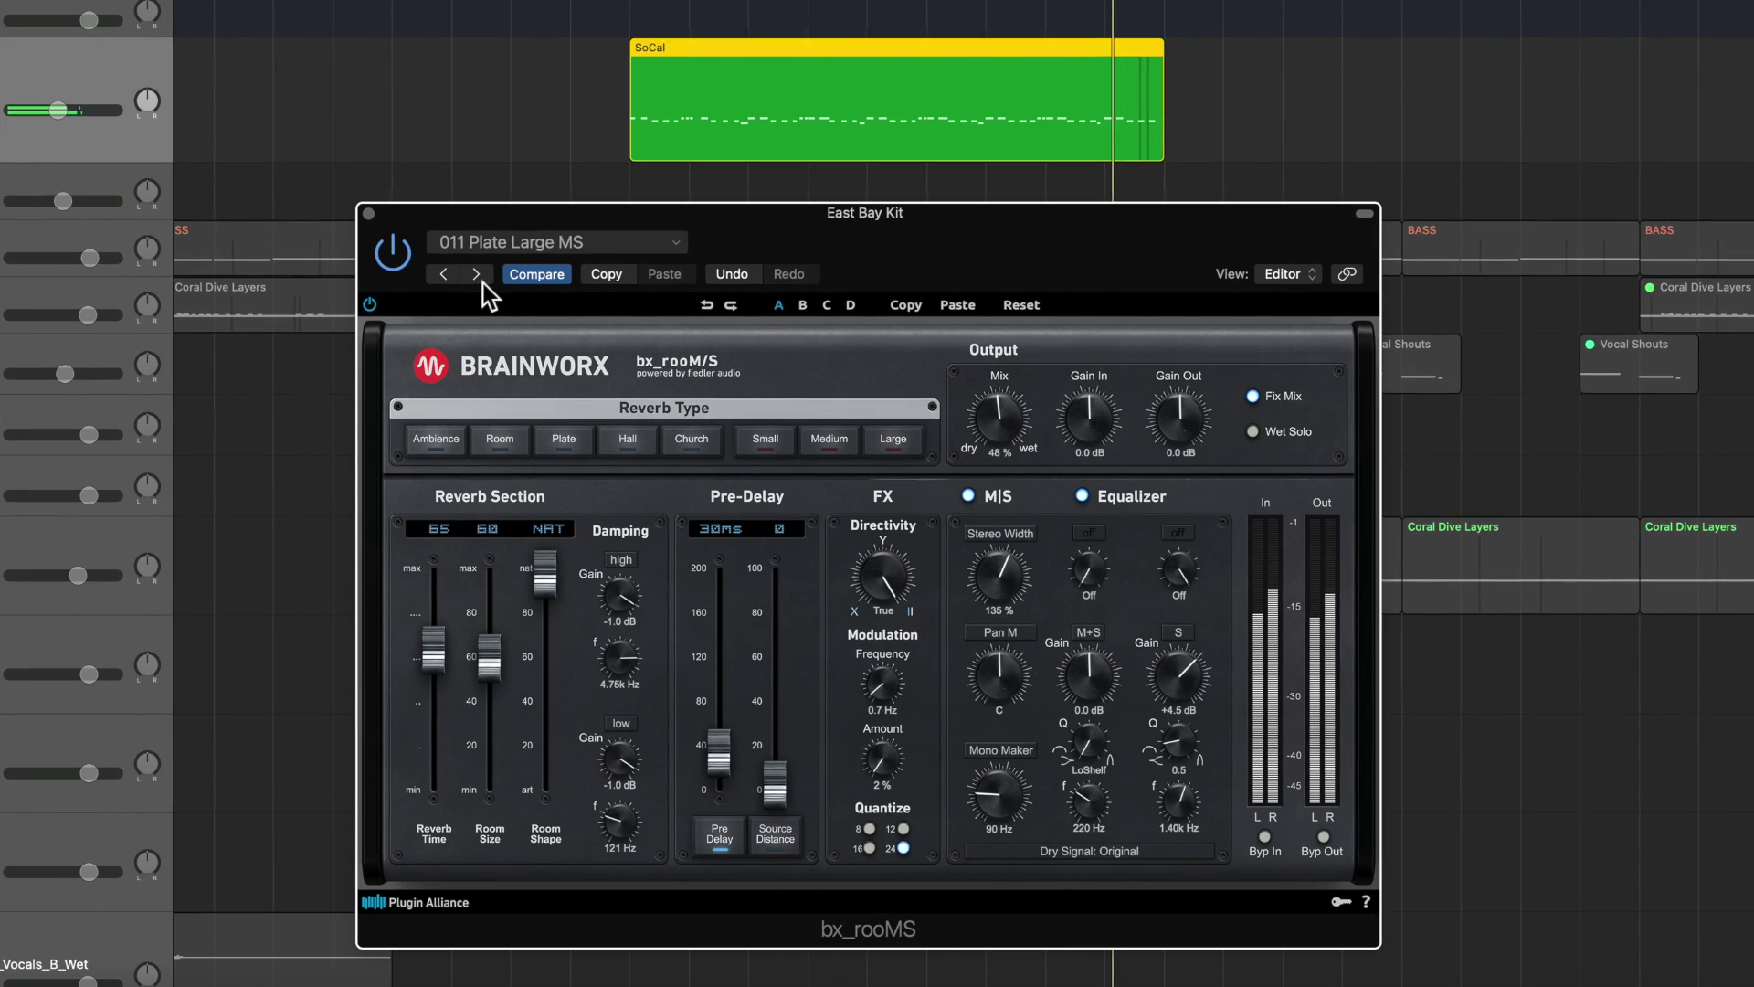
drag(993, 603, 987, 549)
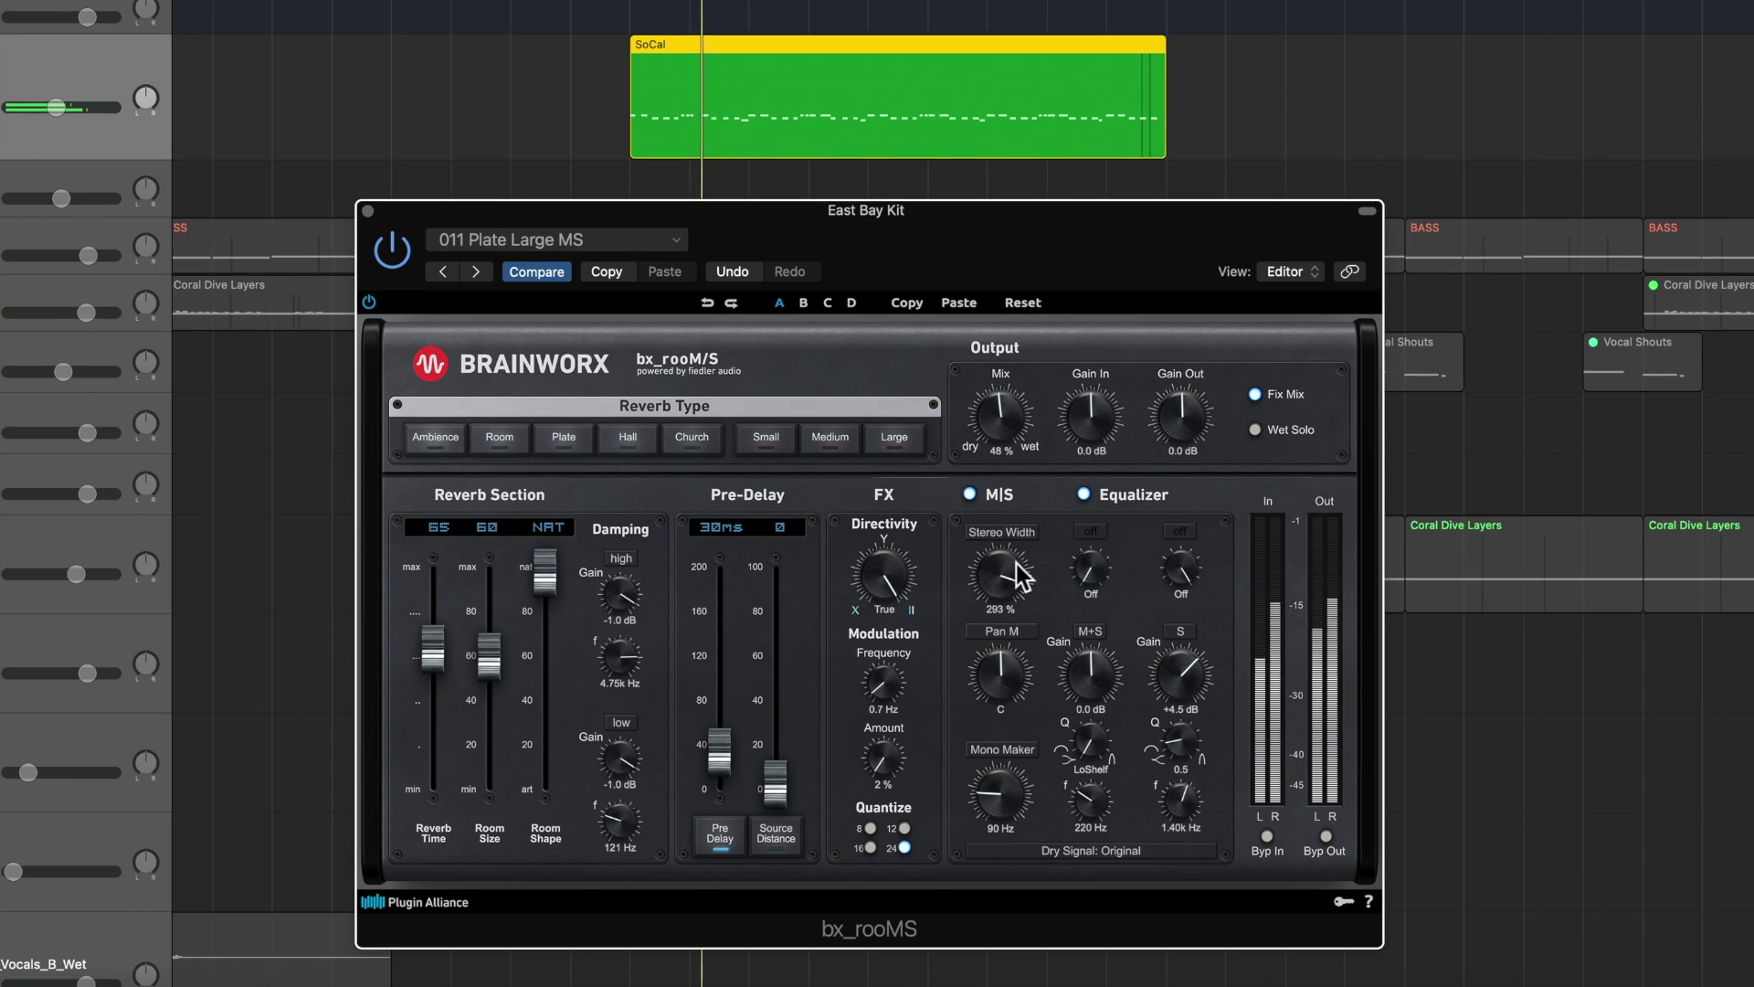
drag(1016, 585, 1011, 599)
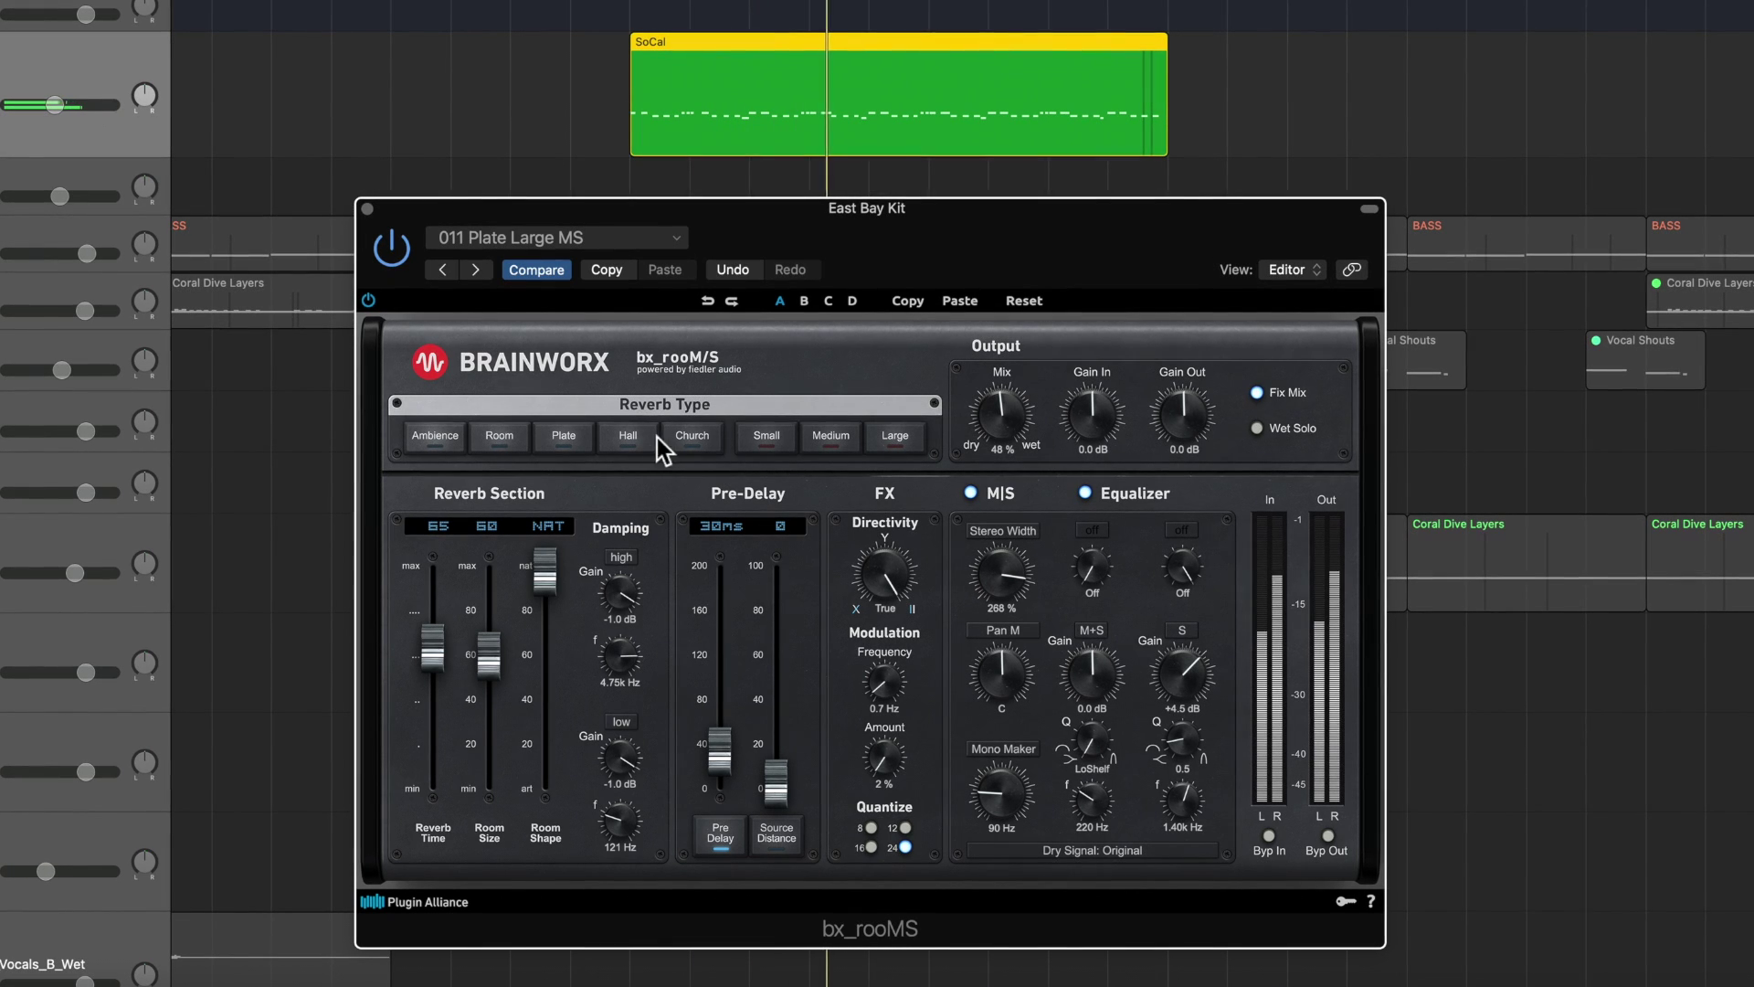
Audition the 012 Hi-Hat Sweetener, 013 Inverse Room and 014 Super Tight Room presets on the playing drums.
click(475, 268)
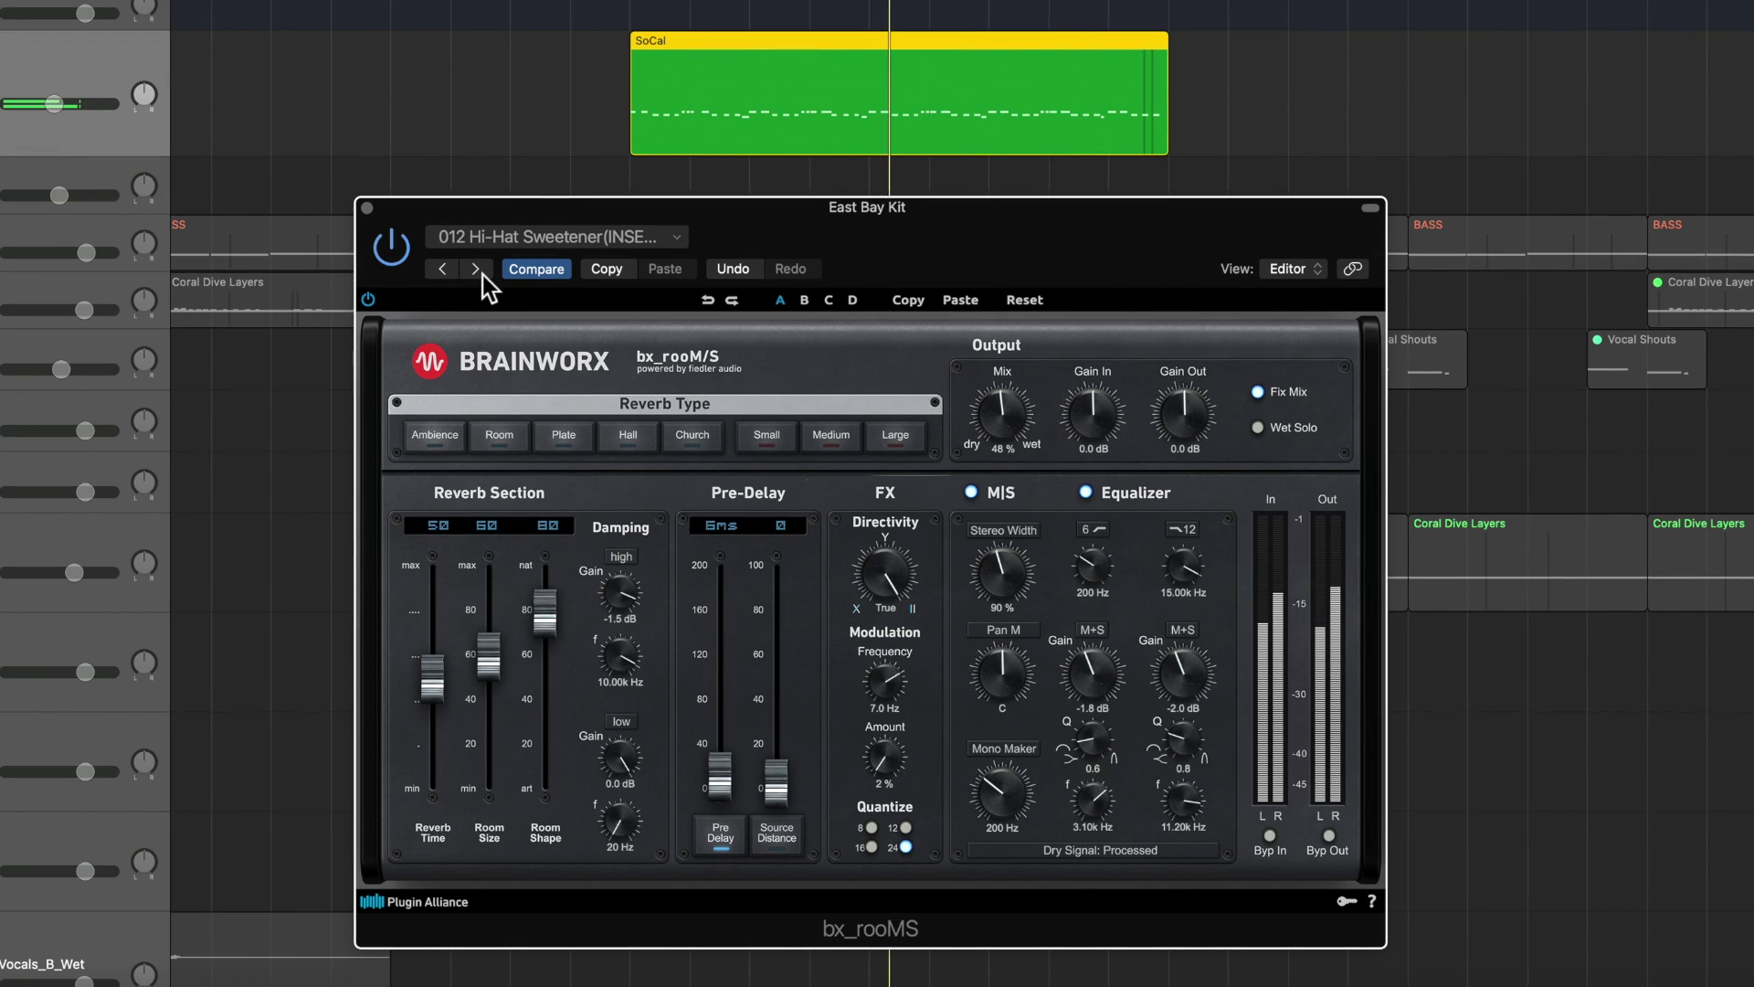
click(482, 273)
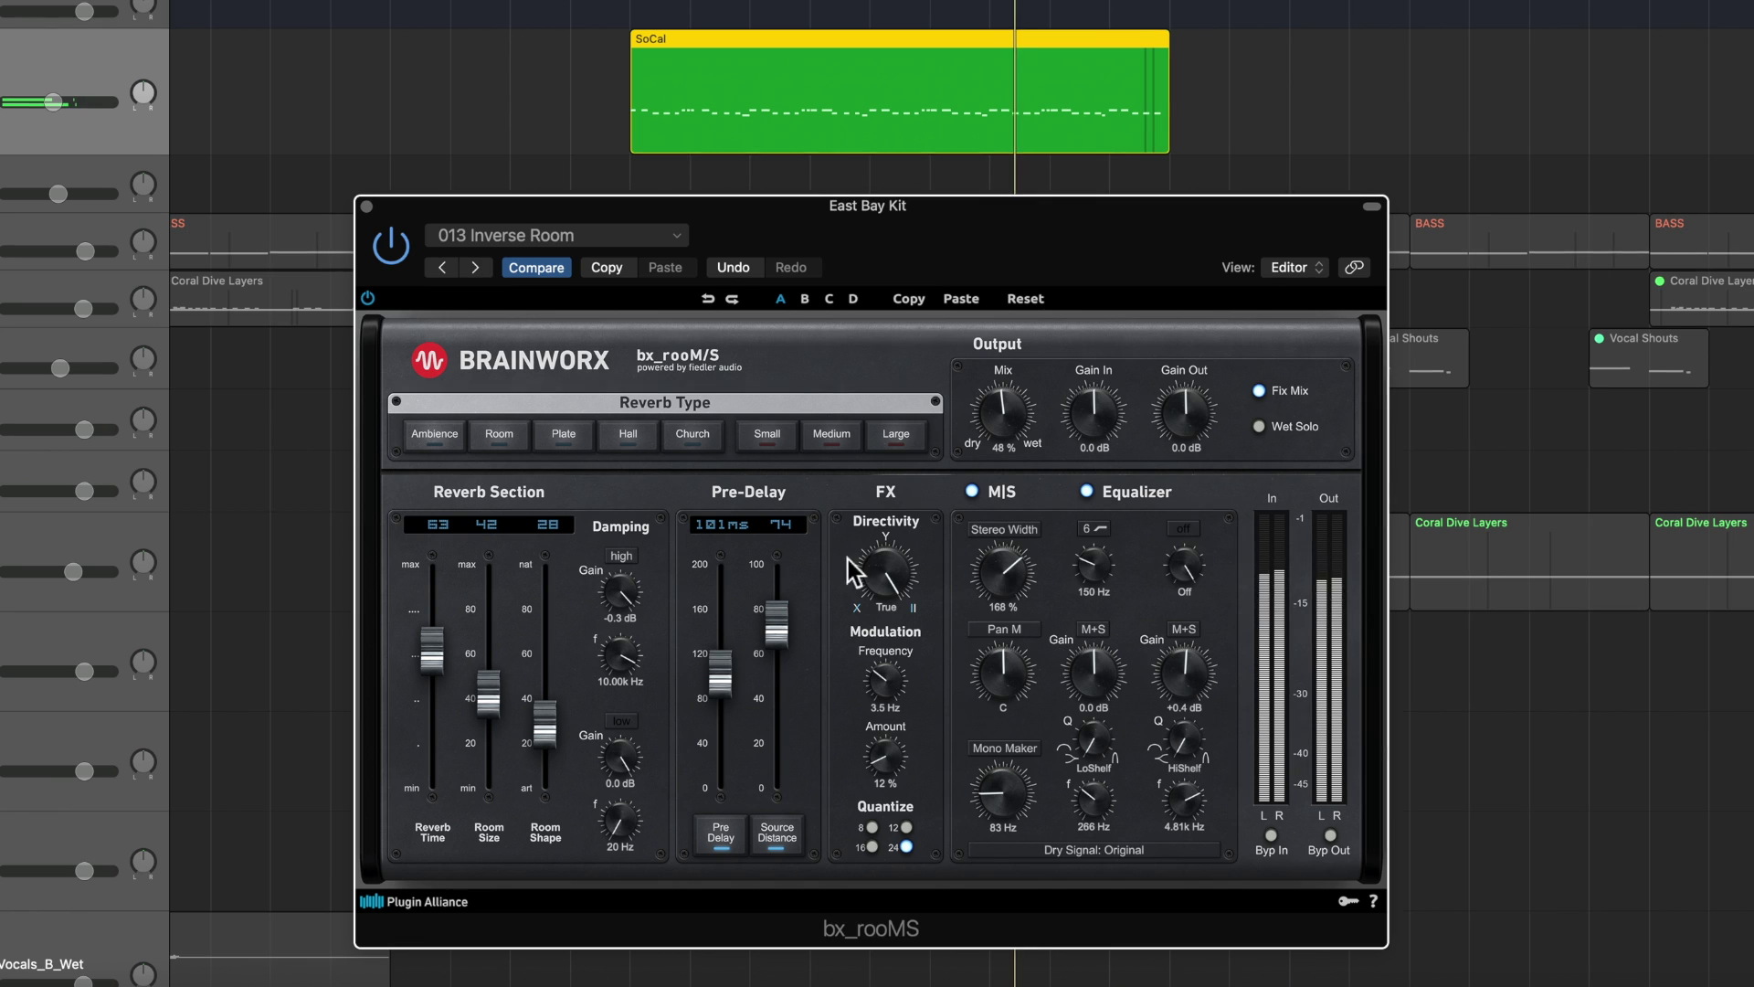
click(480, 274)
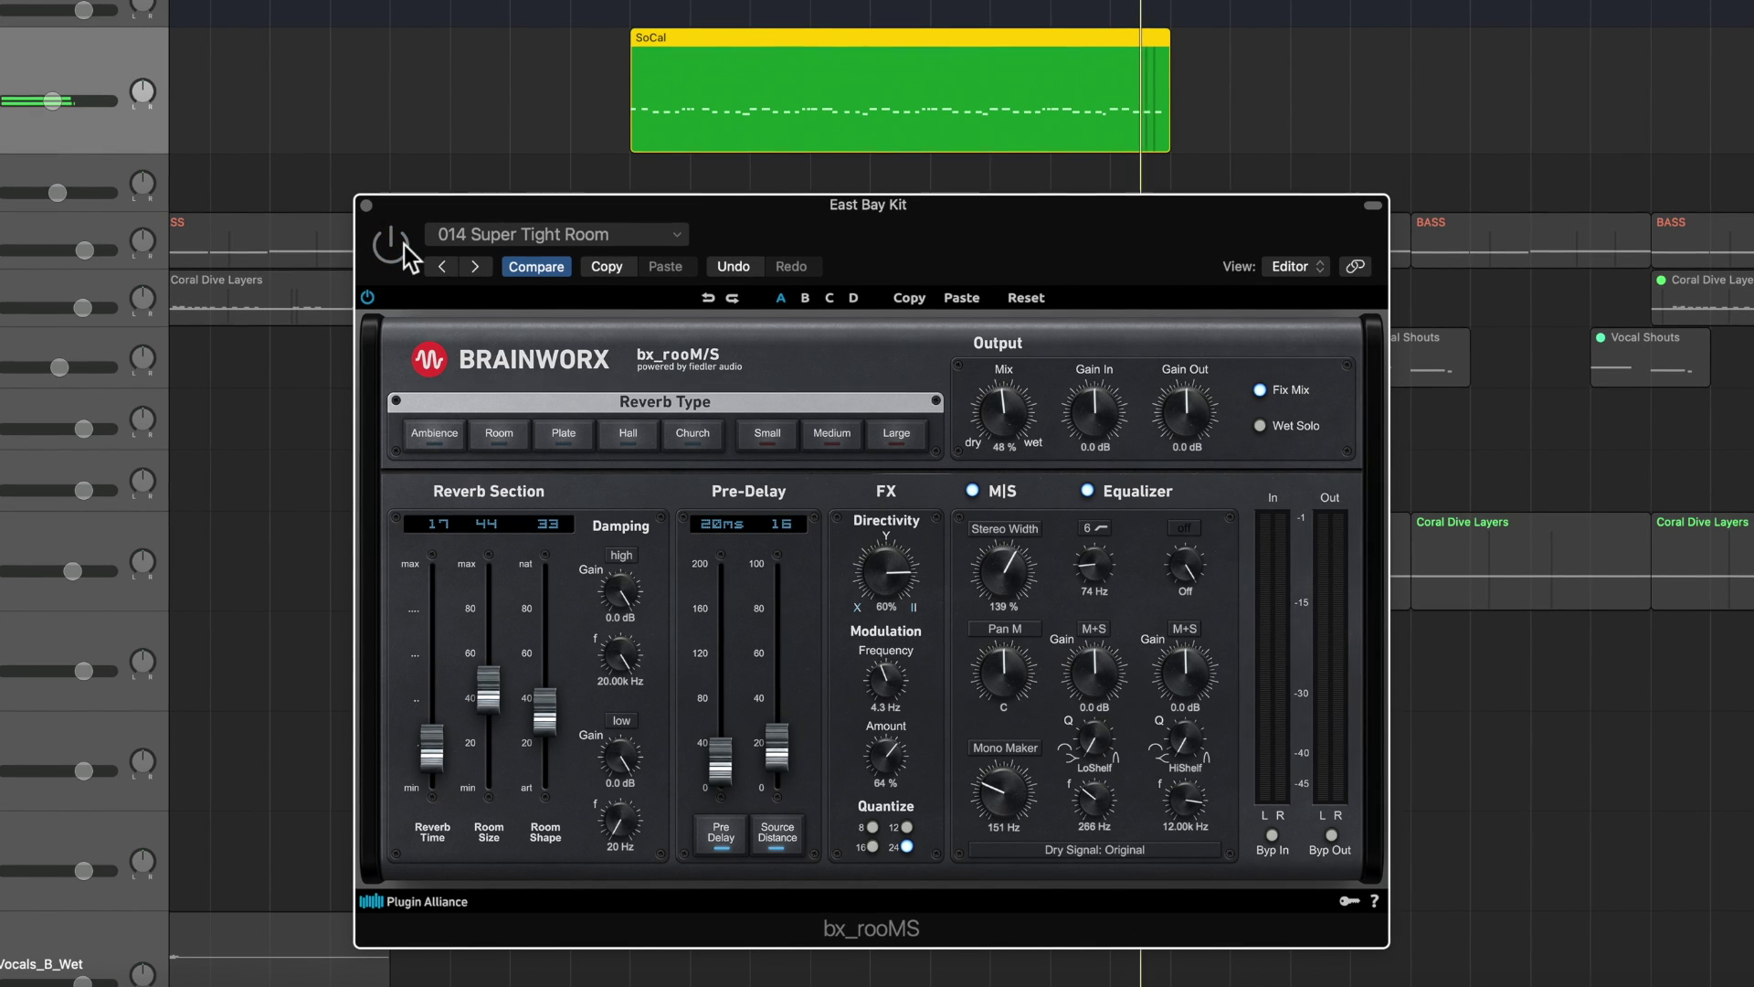
key(space)
key(space)
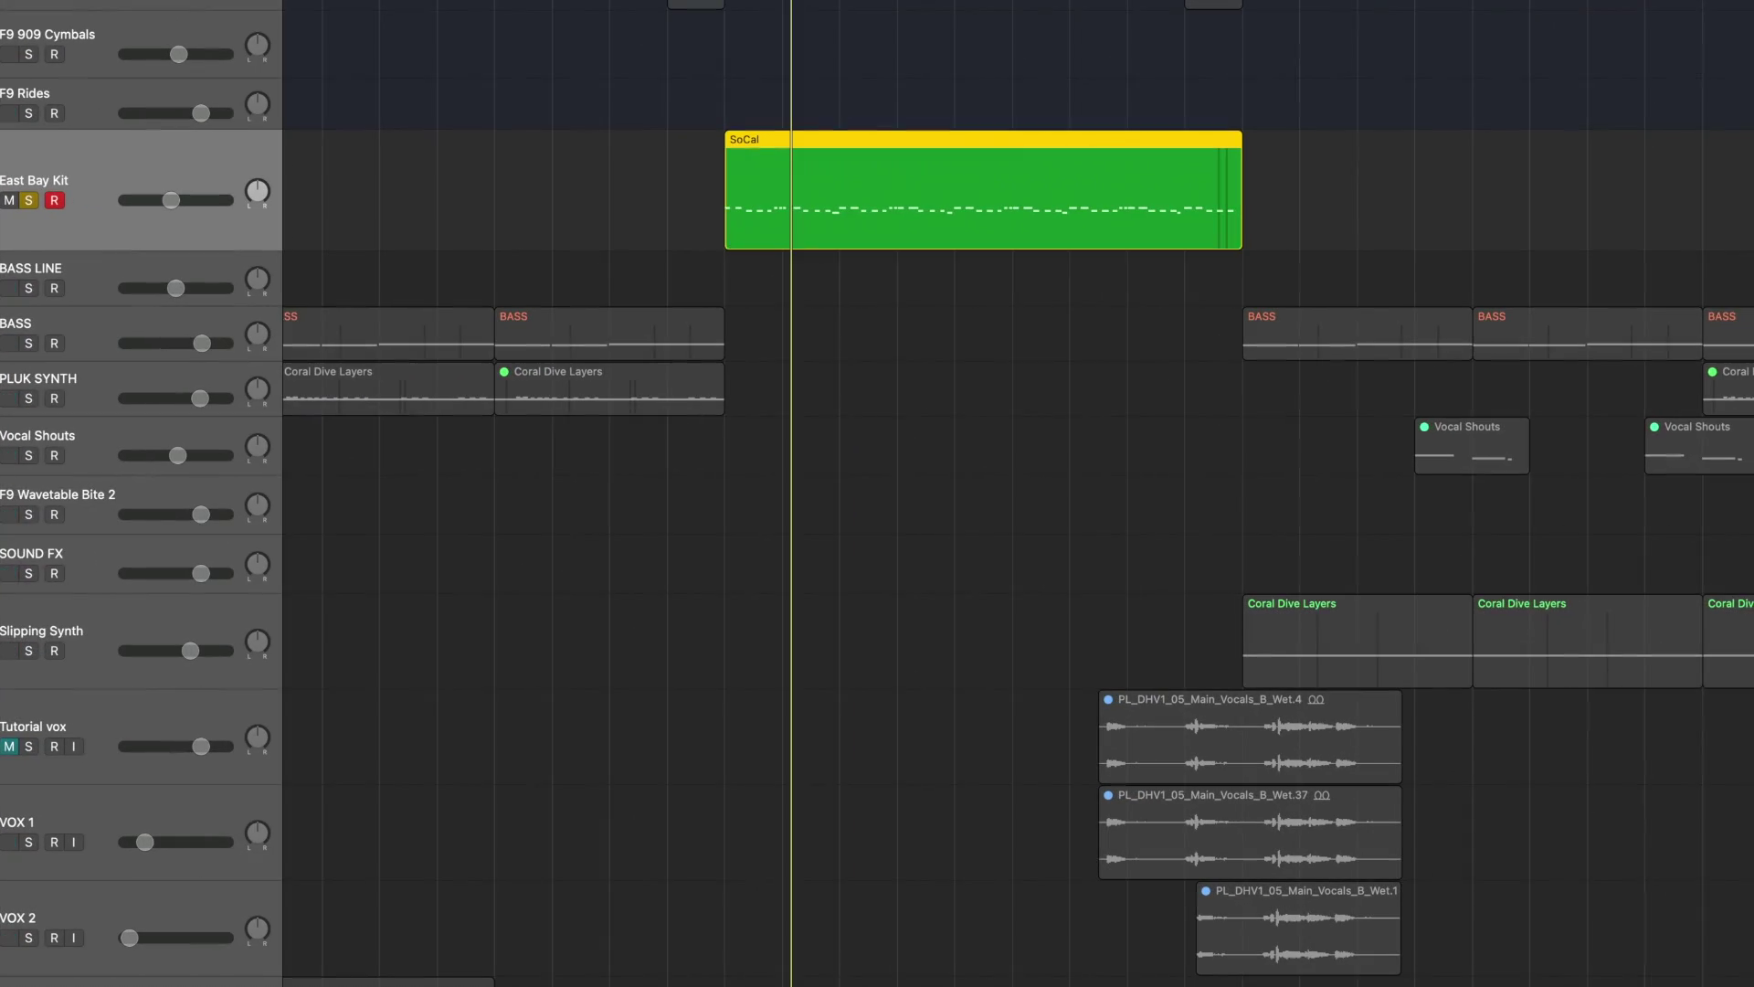
Show the mixer and open the first bx_rooMS insert on the East Bay Kit channel, moving its window clear of the tracks.
key(x)
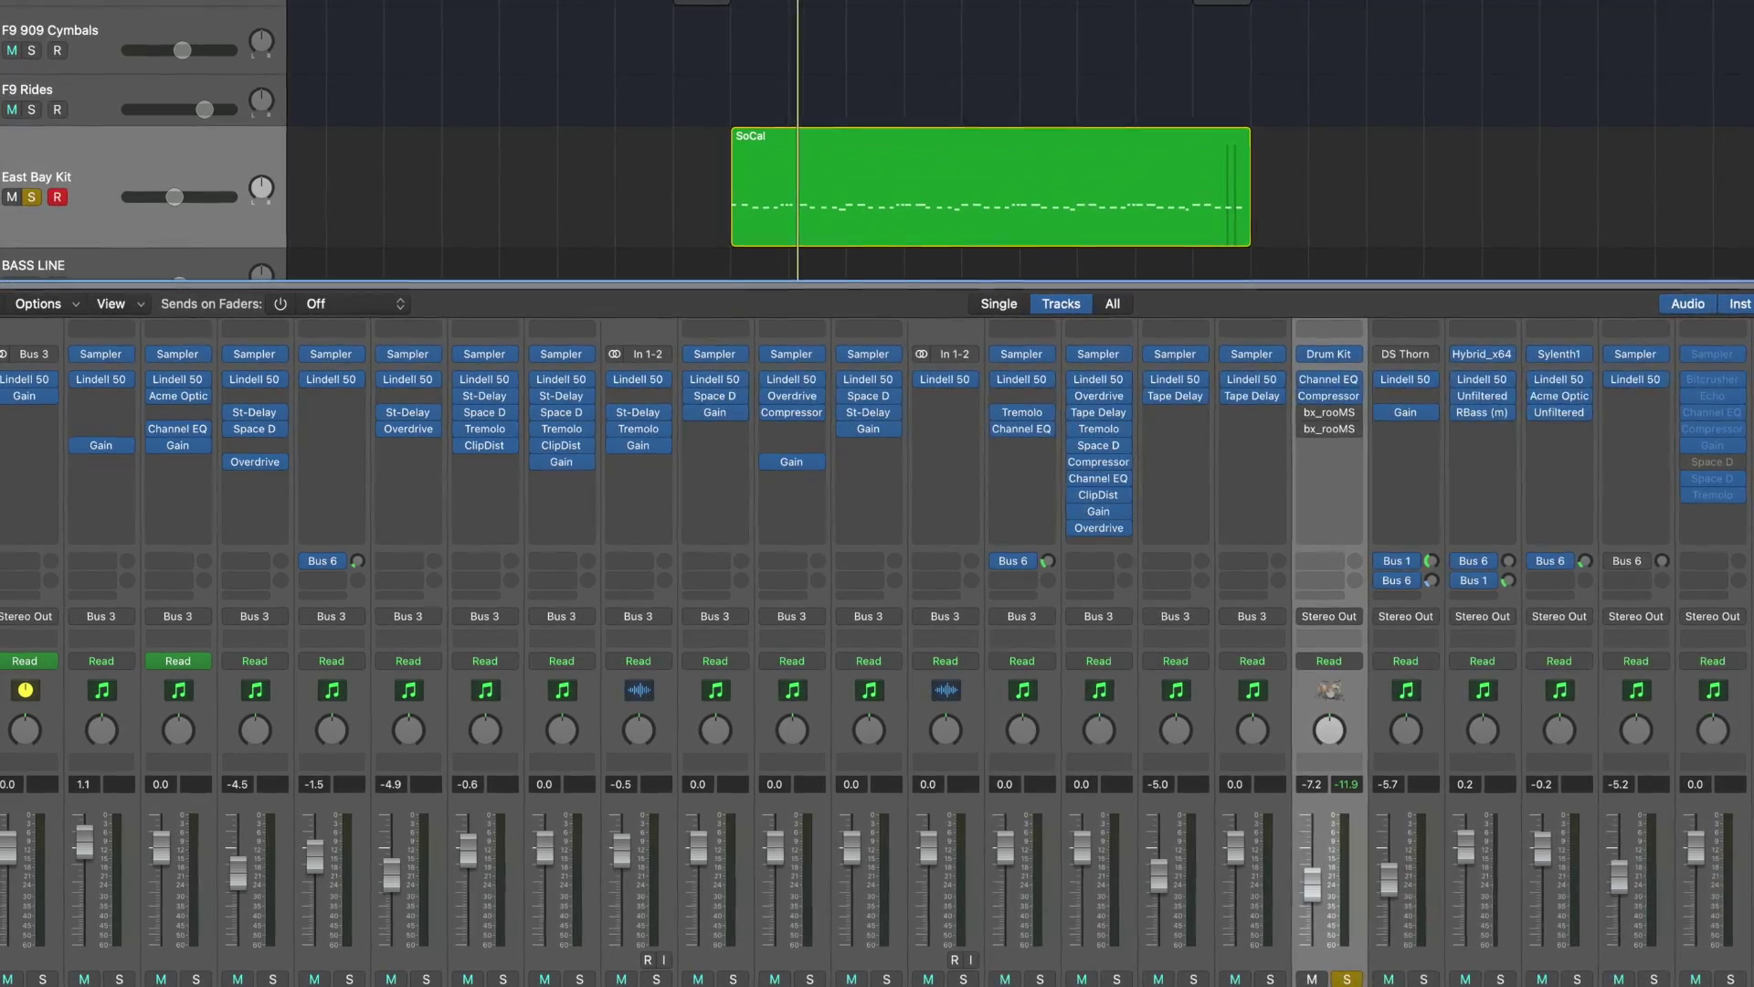
mouse_move(1318, 424)
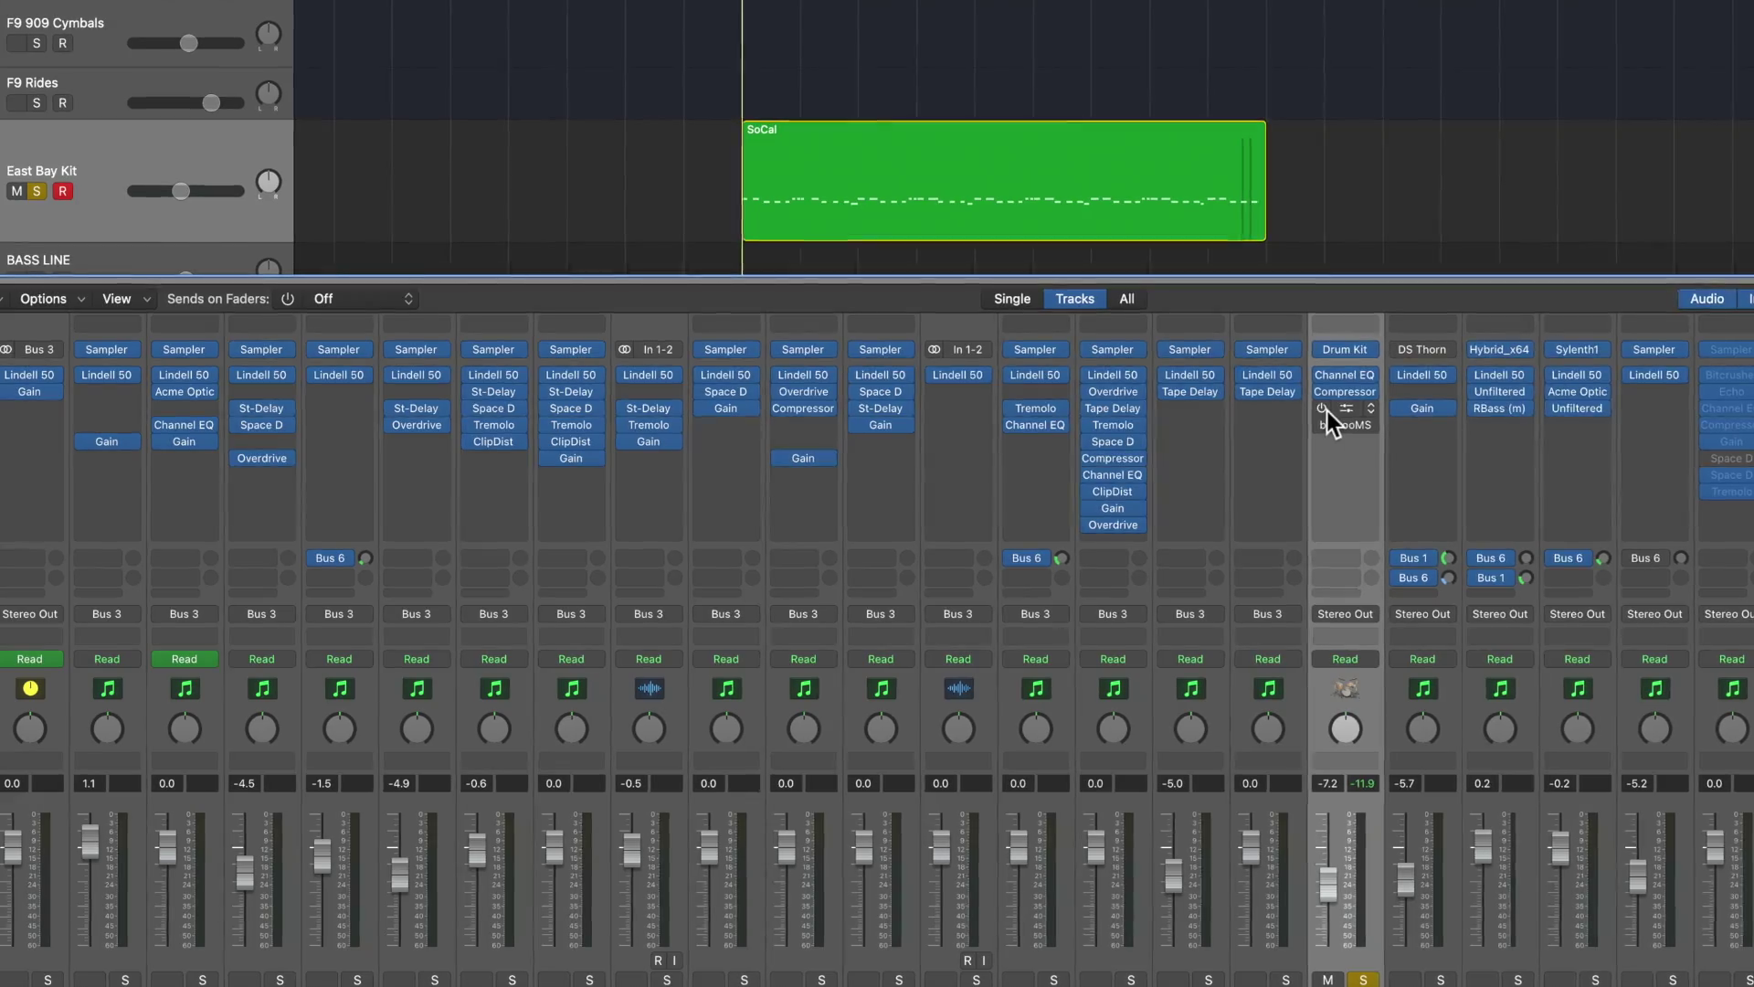
click(1357, 411)
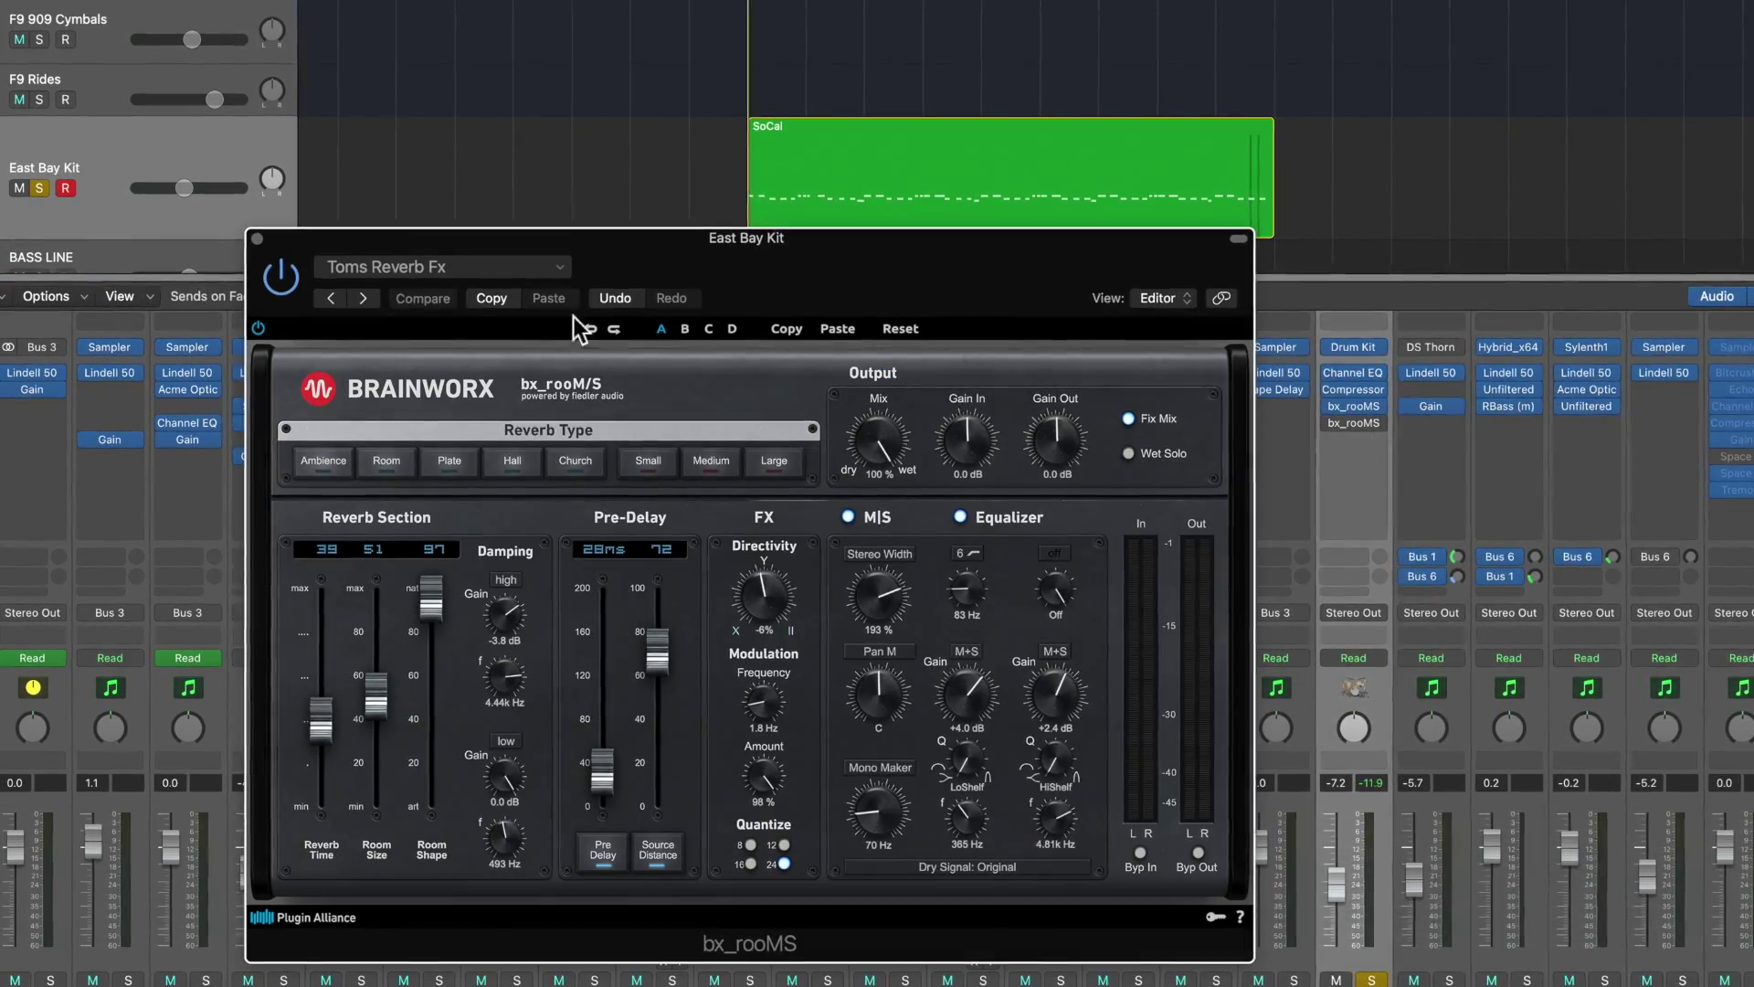
drag(522, 244, 758, 299)
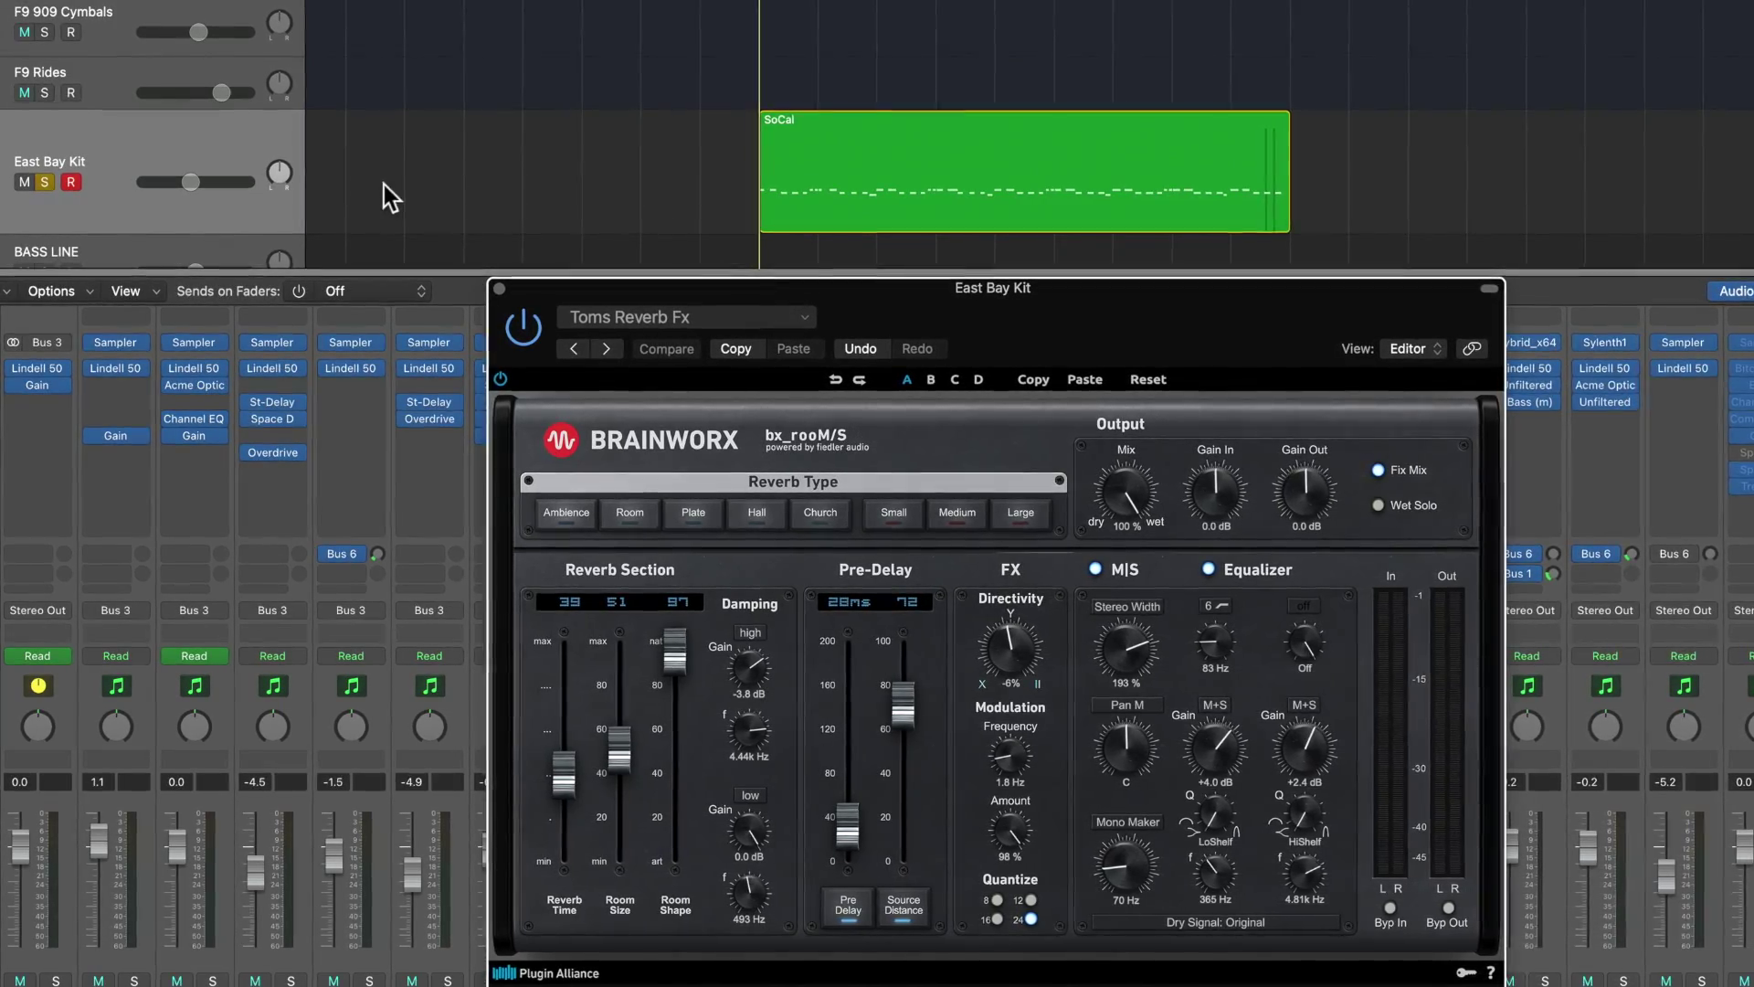
Unsolo the East Bay Kit to hear it in the full mix, resolo it and switch its Toms Reverb Fx reverb on.
click(46, 181)
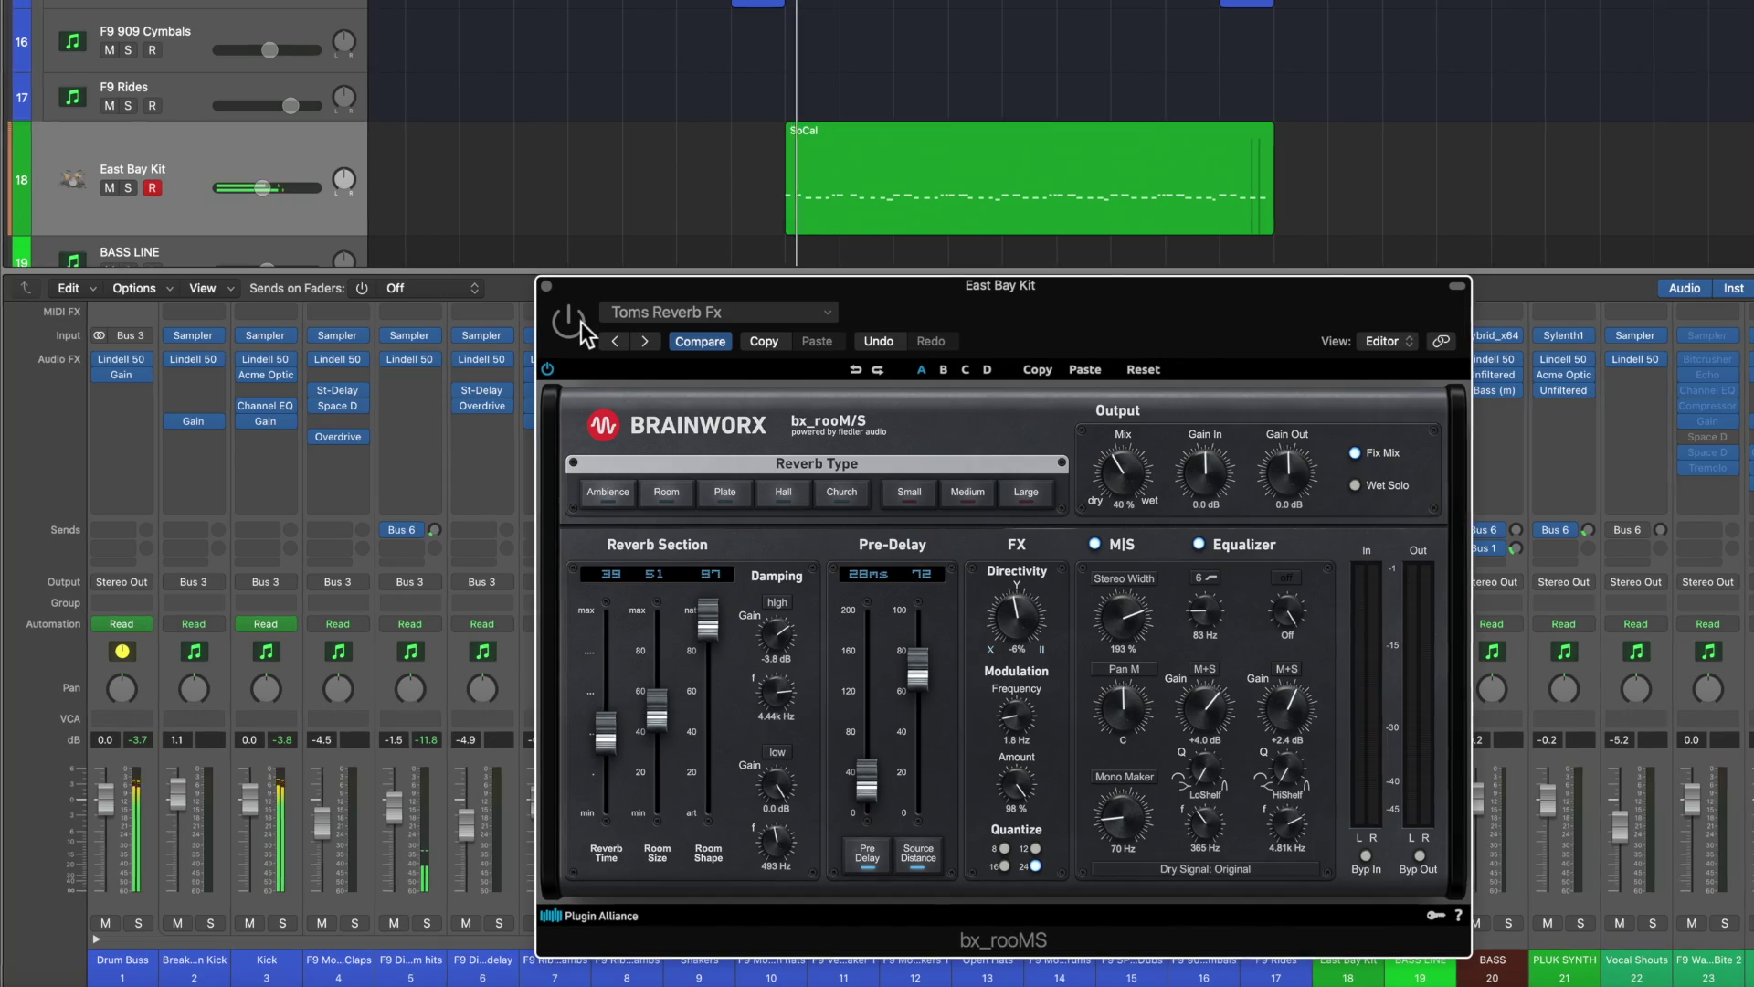
drag(819, 288, 612, 126)
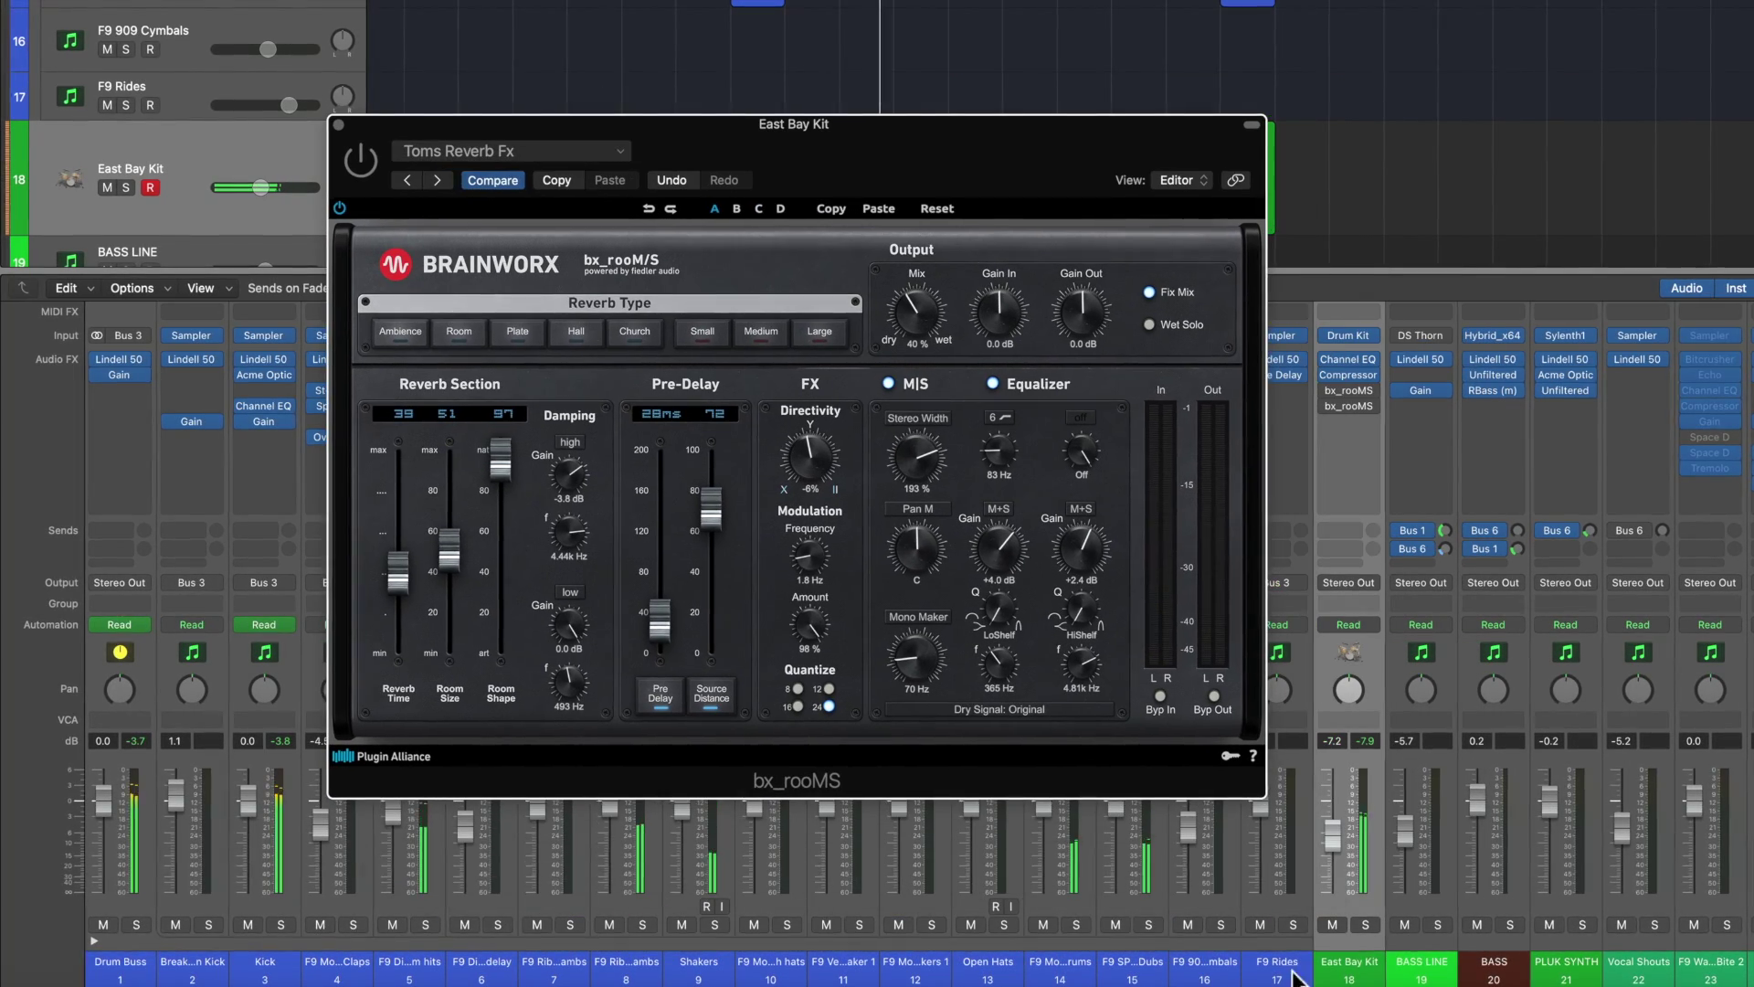
click(1368, 932)
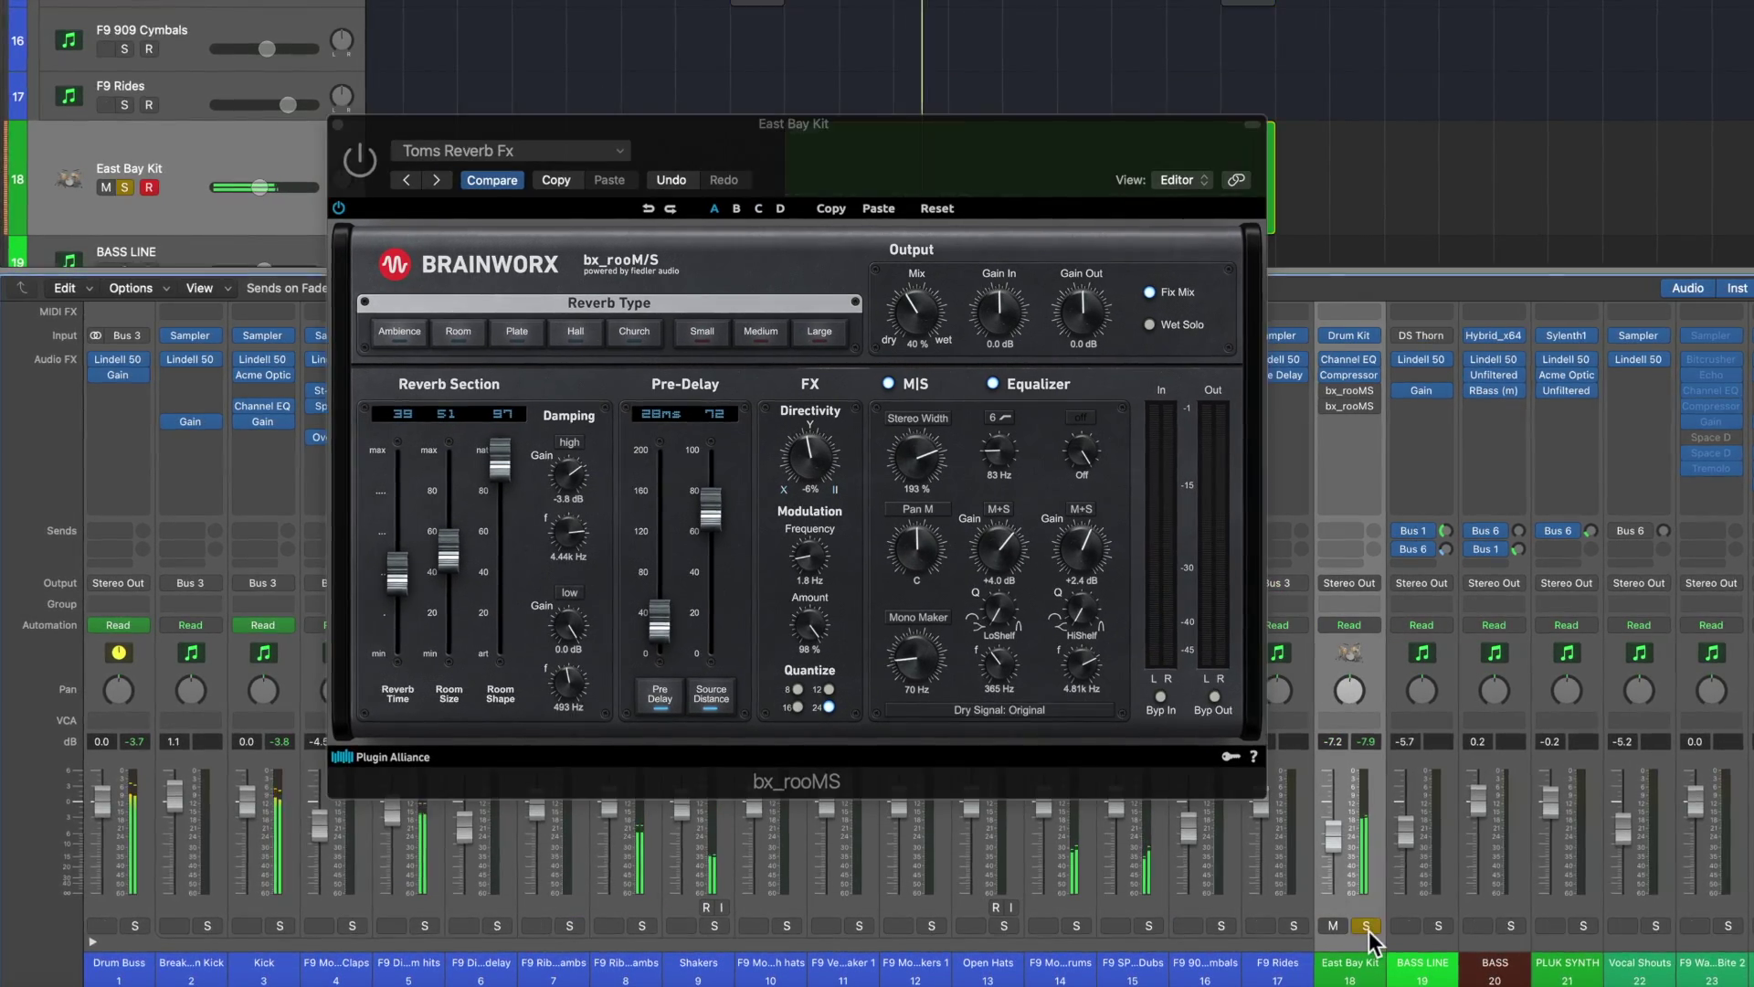
click(370, 170)
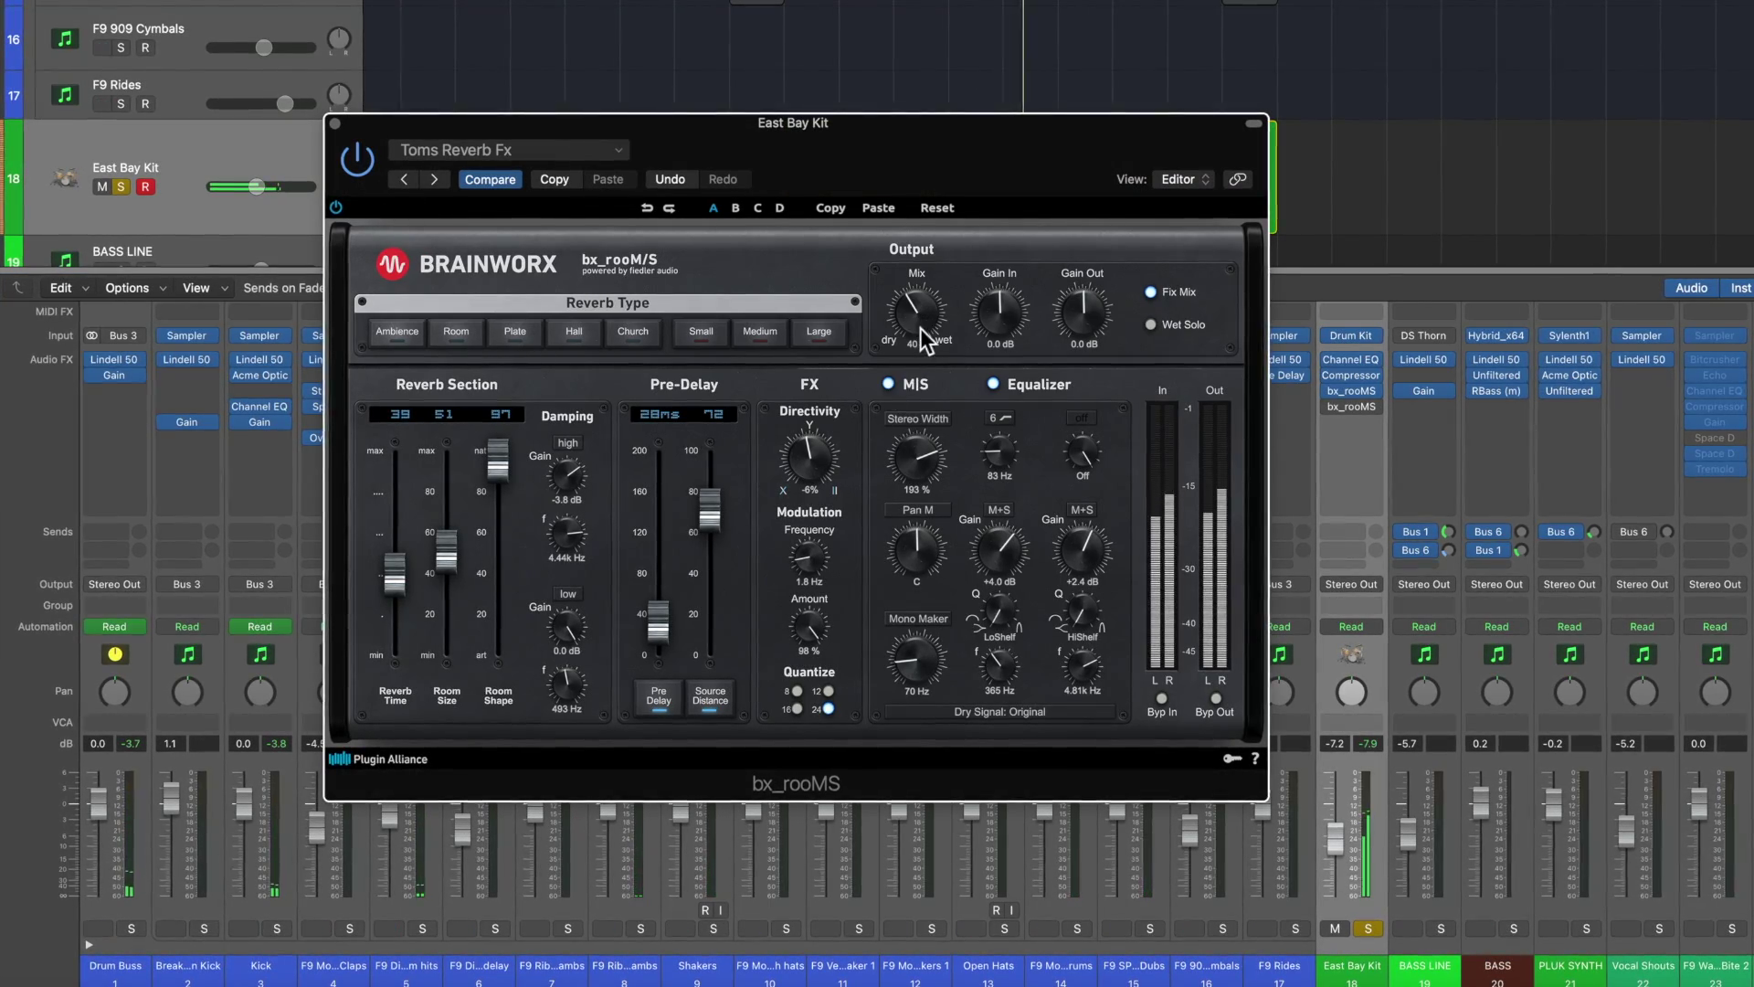
Set the reverb's Mix to 46%, reverb time to 55, low damping gain to -3.2 dB and pre-delay to 30 ms.
drag(906, 325, 906, 312)
mouse_move(393, 573)
mouse_down()
mouse_move(388, 521)
mouse_move(387, 551)
mouse_up()
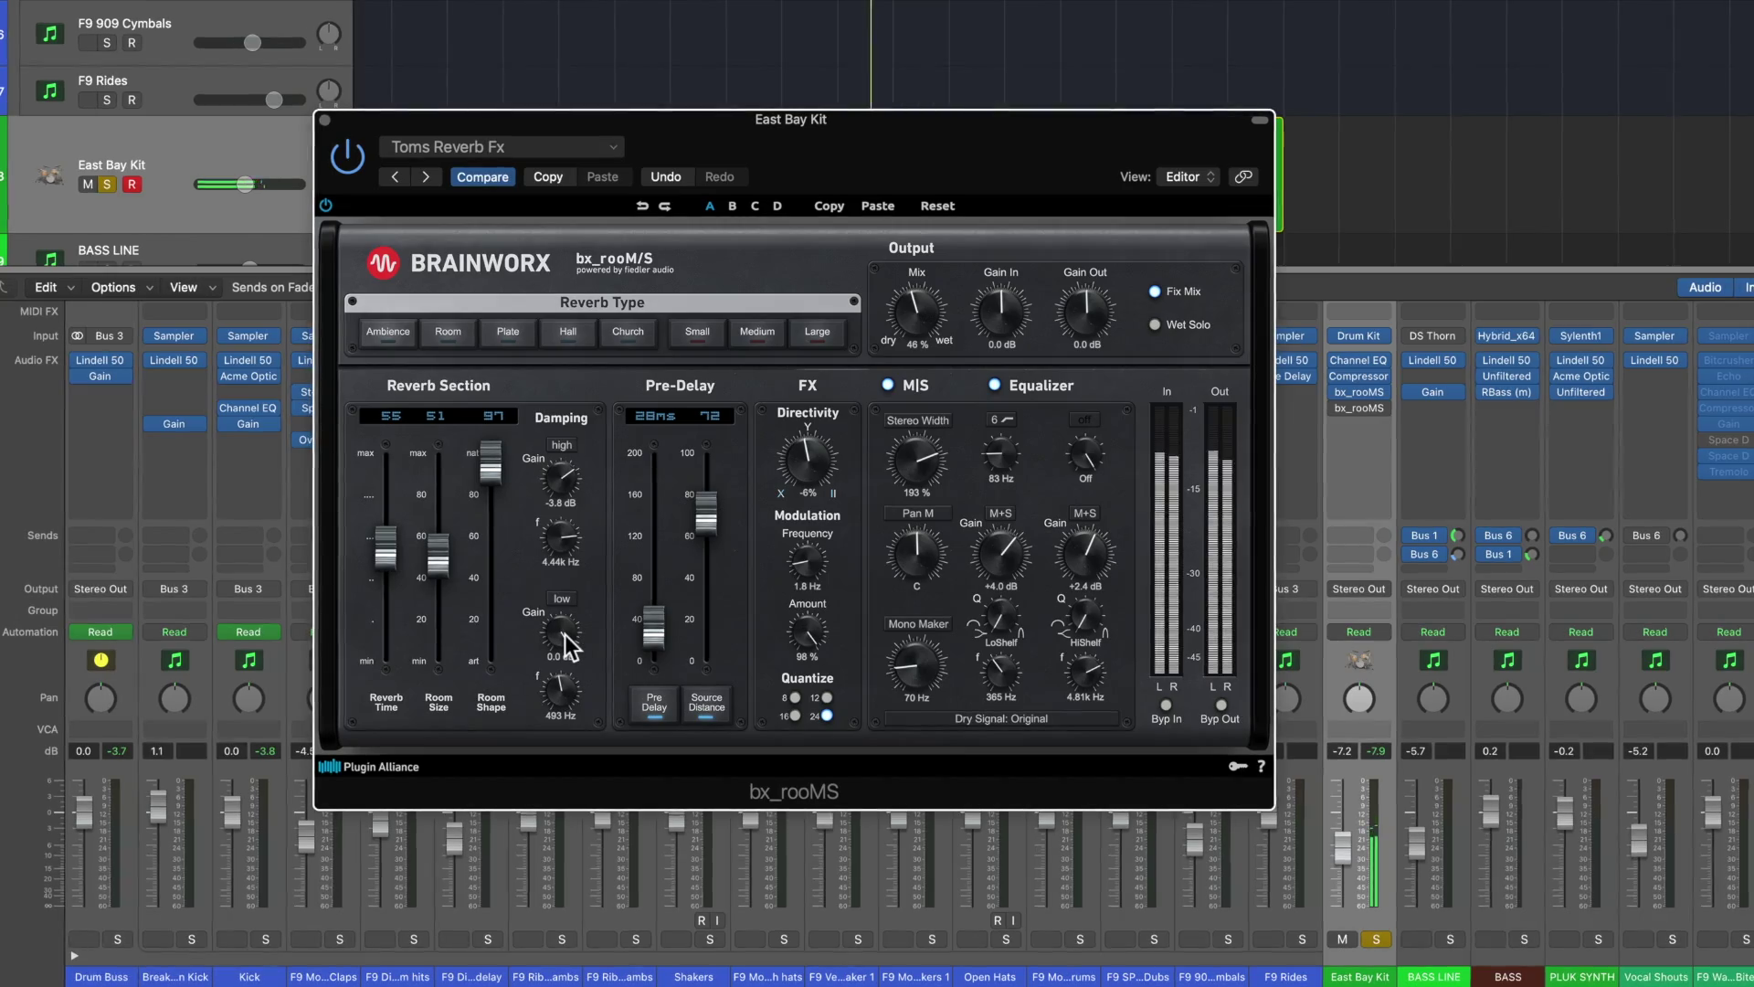
drag(565, 634, 561, 676)
mouse_move(652, 631)
mouse_down()
mouse_move(659, 614)
mouse_move(656, 635)
mouse_up()
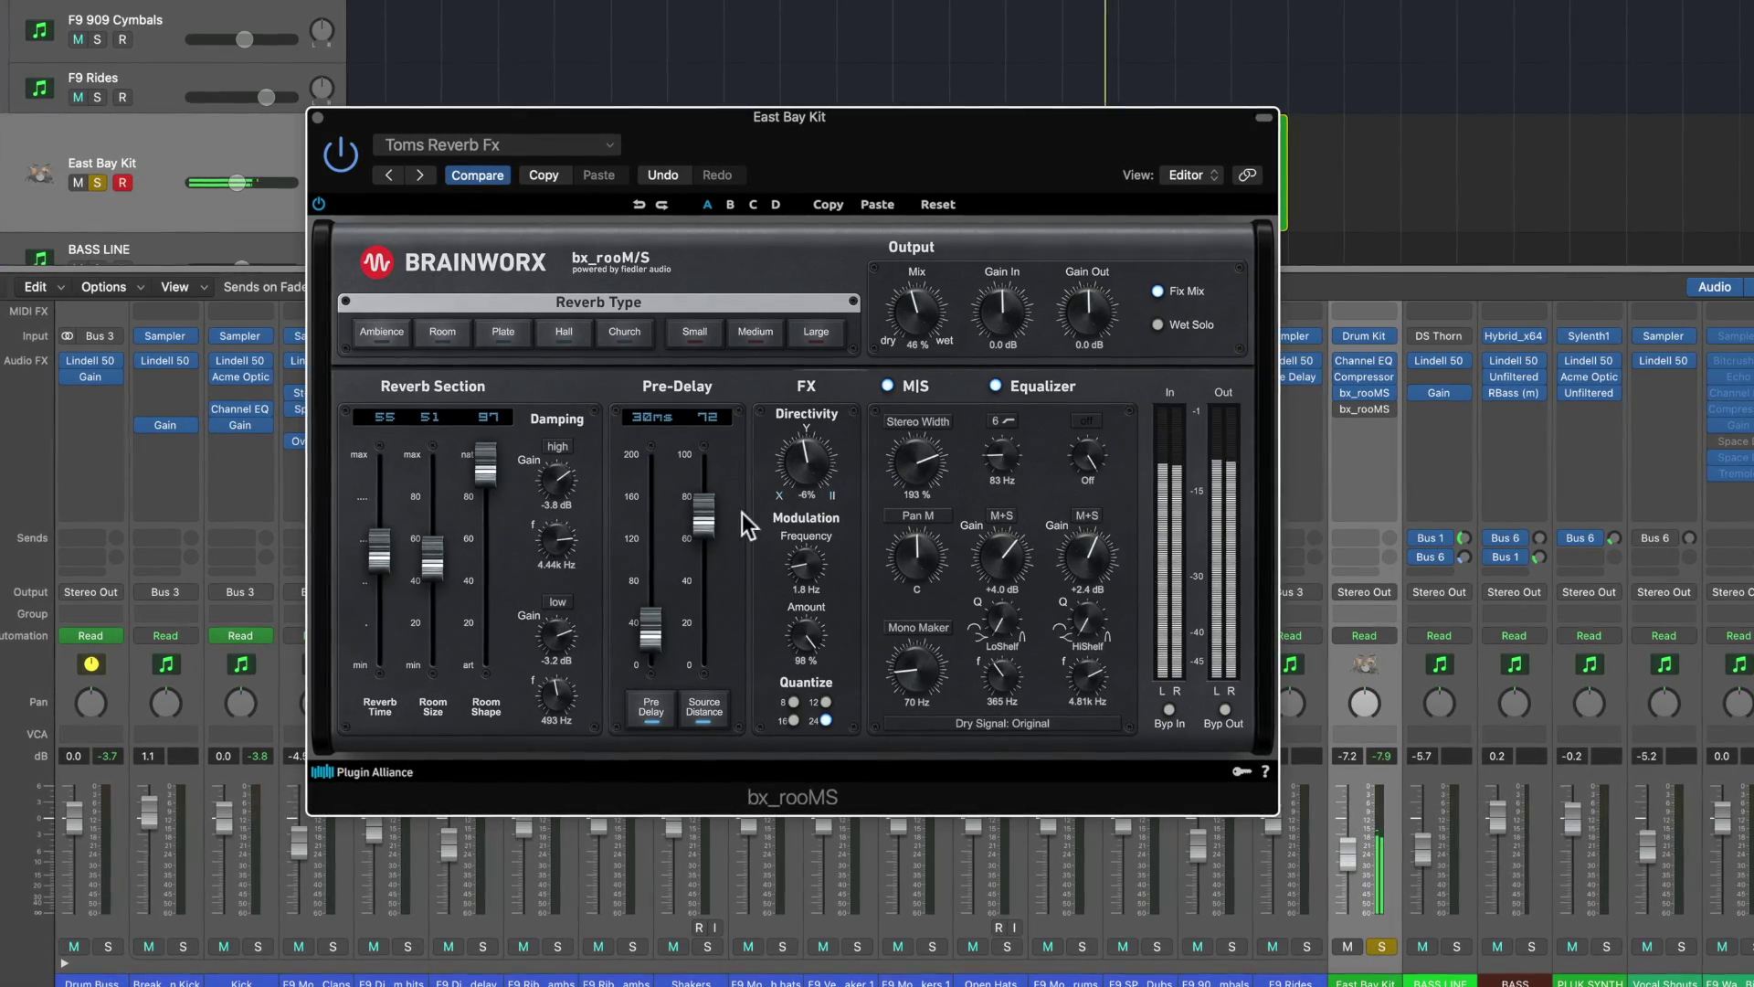
Set the room size to 70, reverb time to 56 and room shape to 97 after trying NAT, and close the reverb window.
mouse_move(431, 557)
mouse_down()
mouse_move(427, 514)
mouse_move(431, 528)
mouse_up()
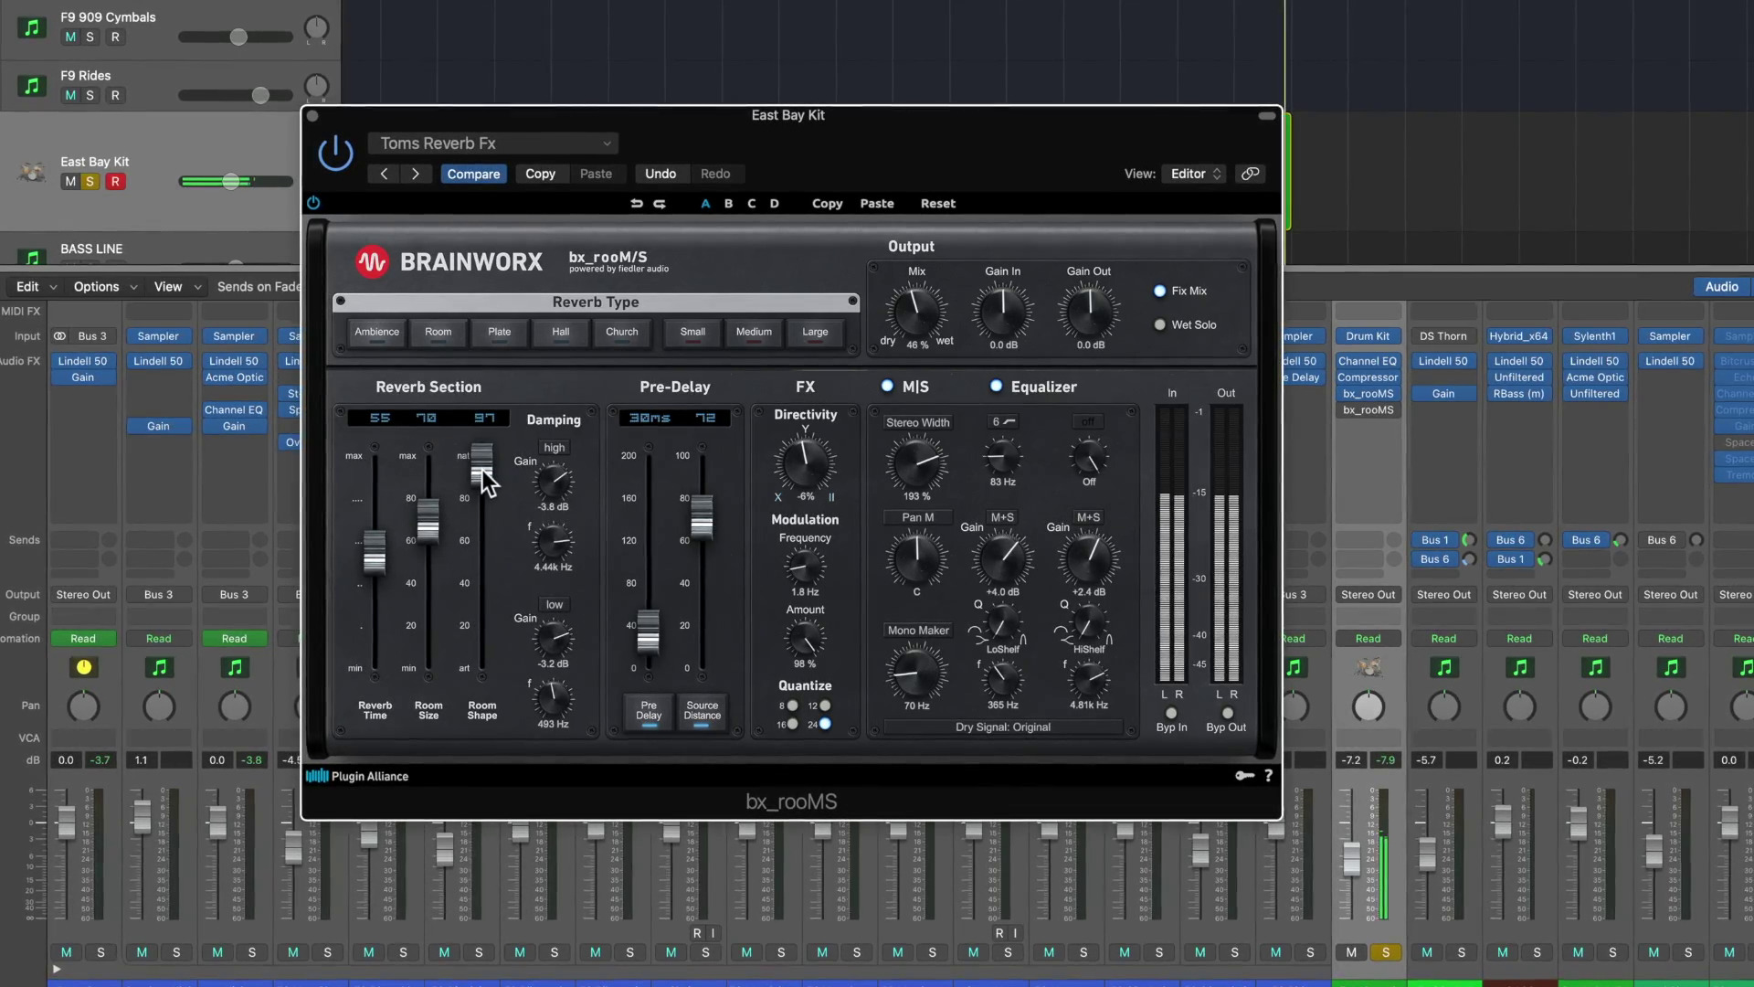
drag(482, 469, 476, 429)
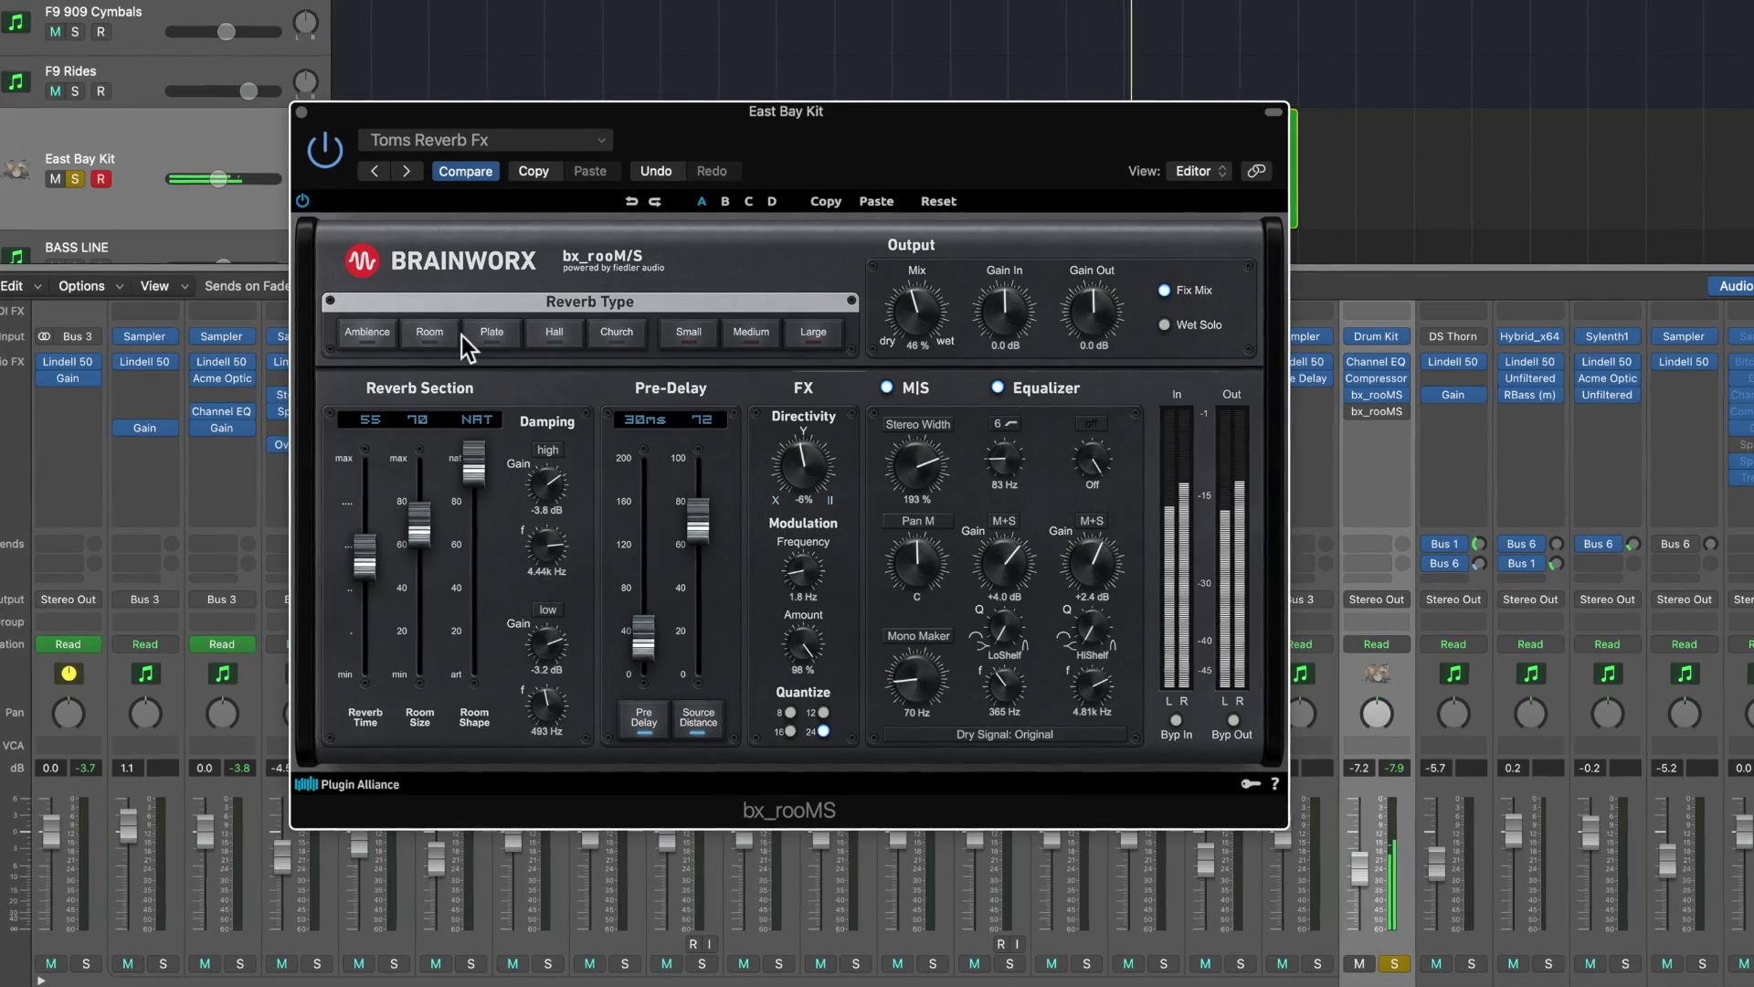
drag(366, 555, 371, 549)
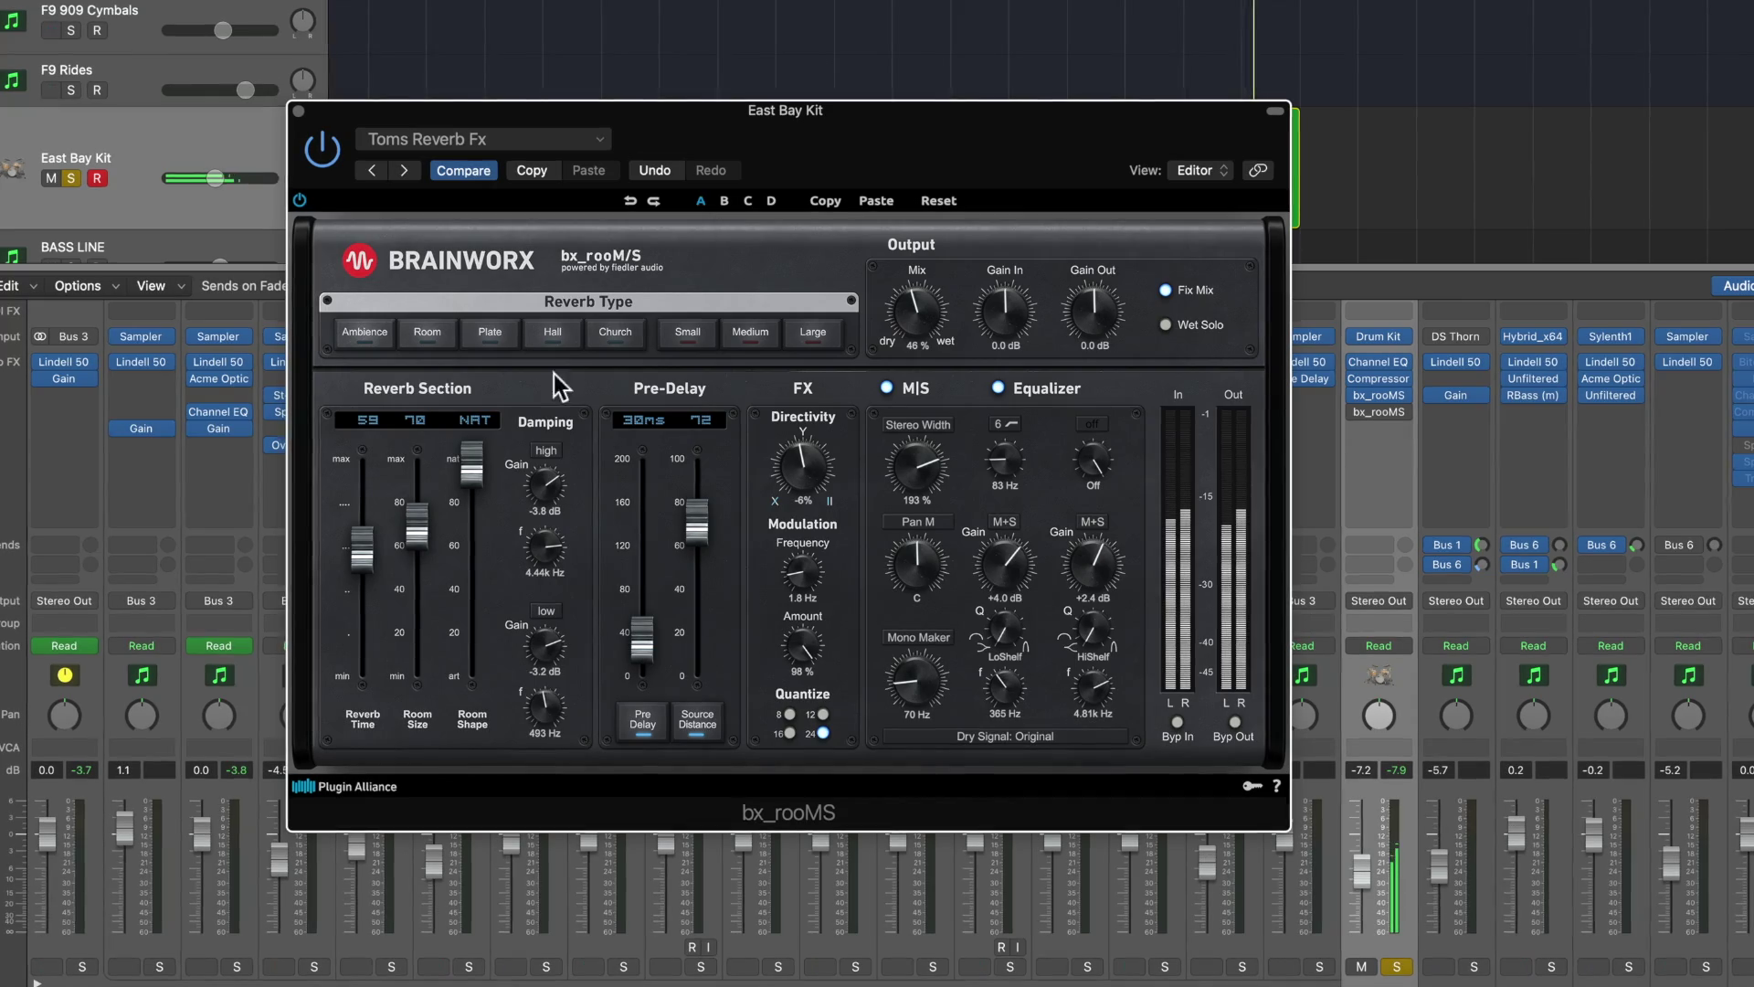
drag(360, 578, 358, 571)
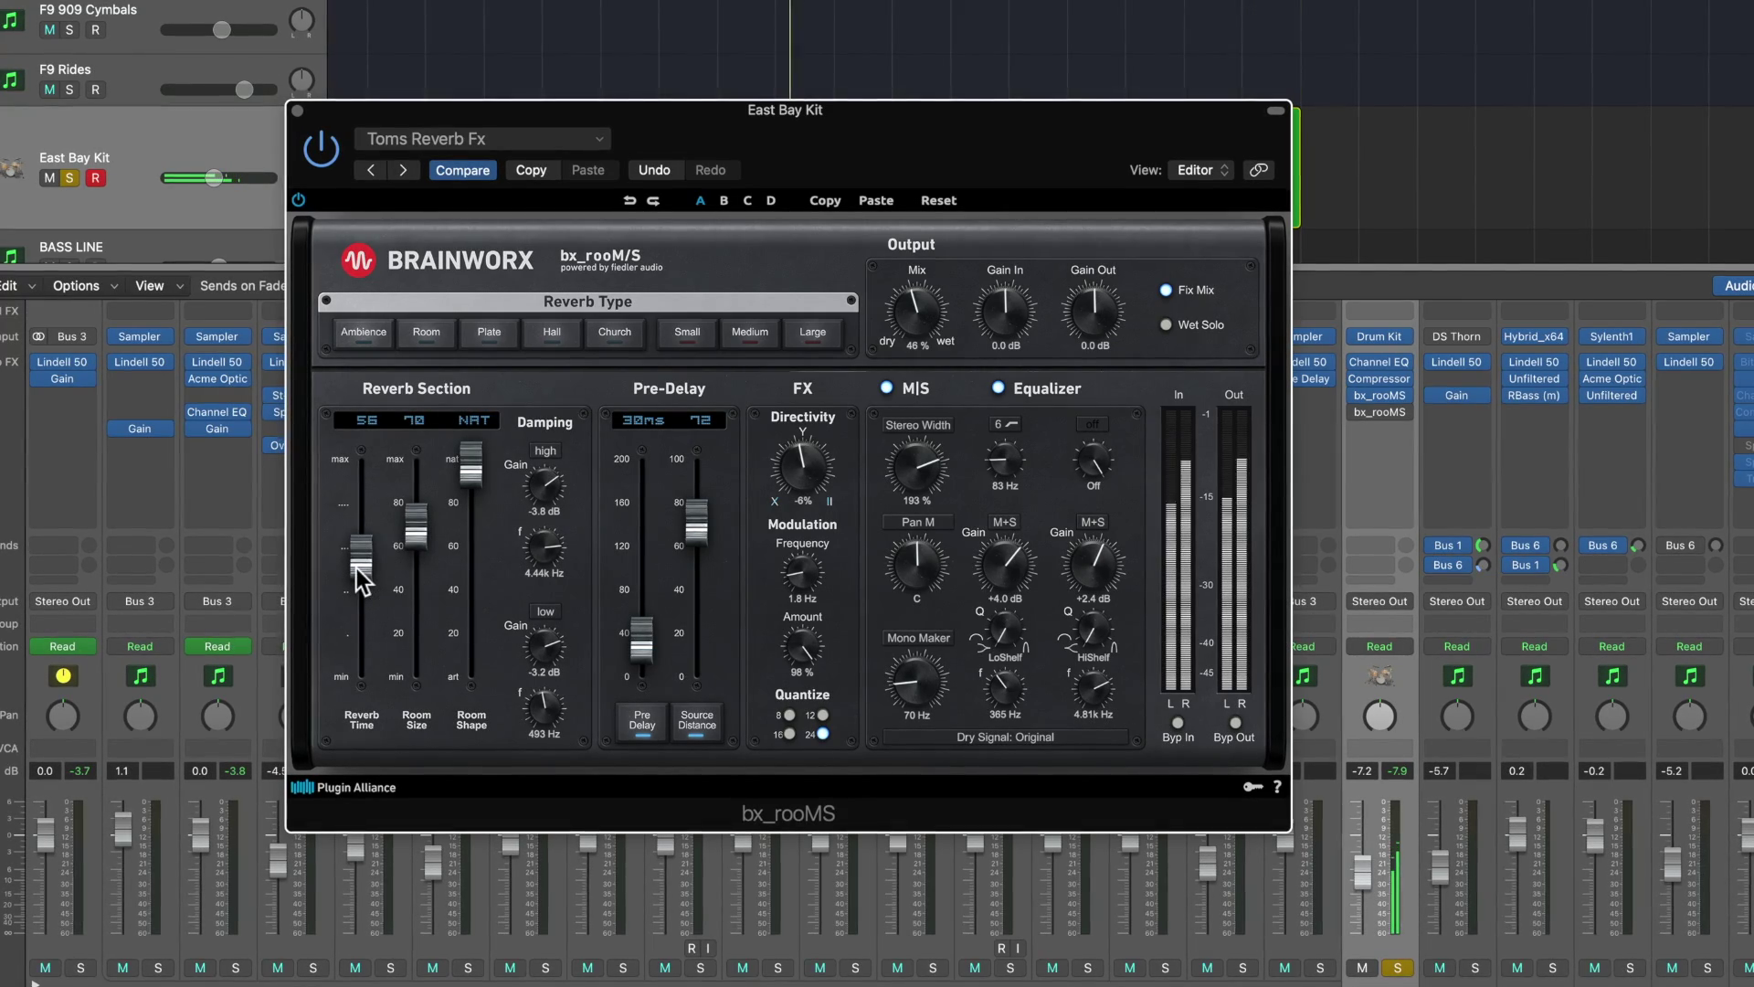
drag(477, 470, 477, 479)
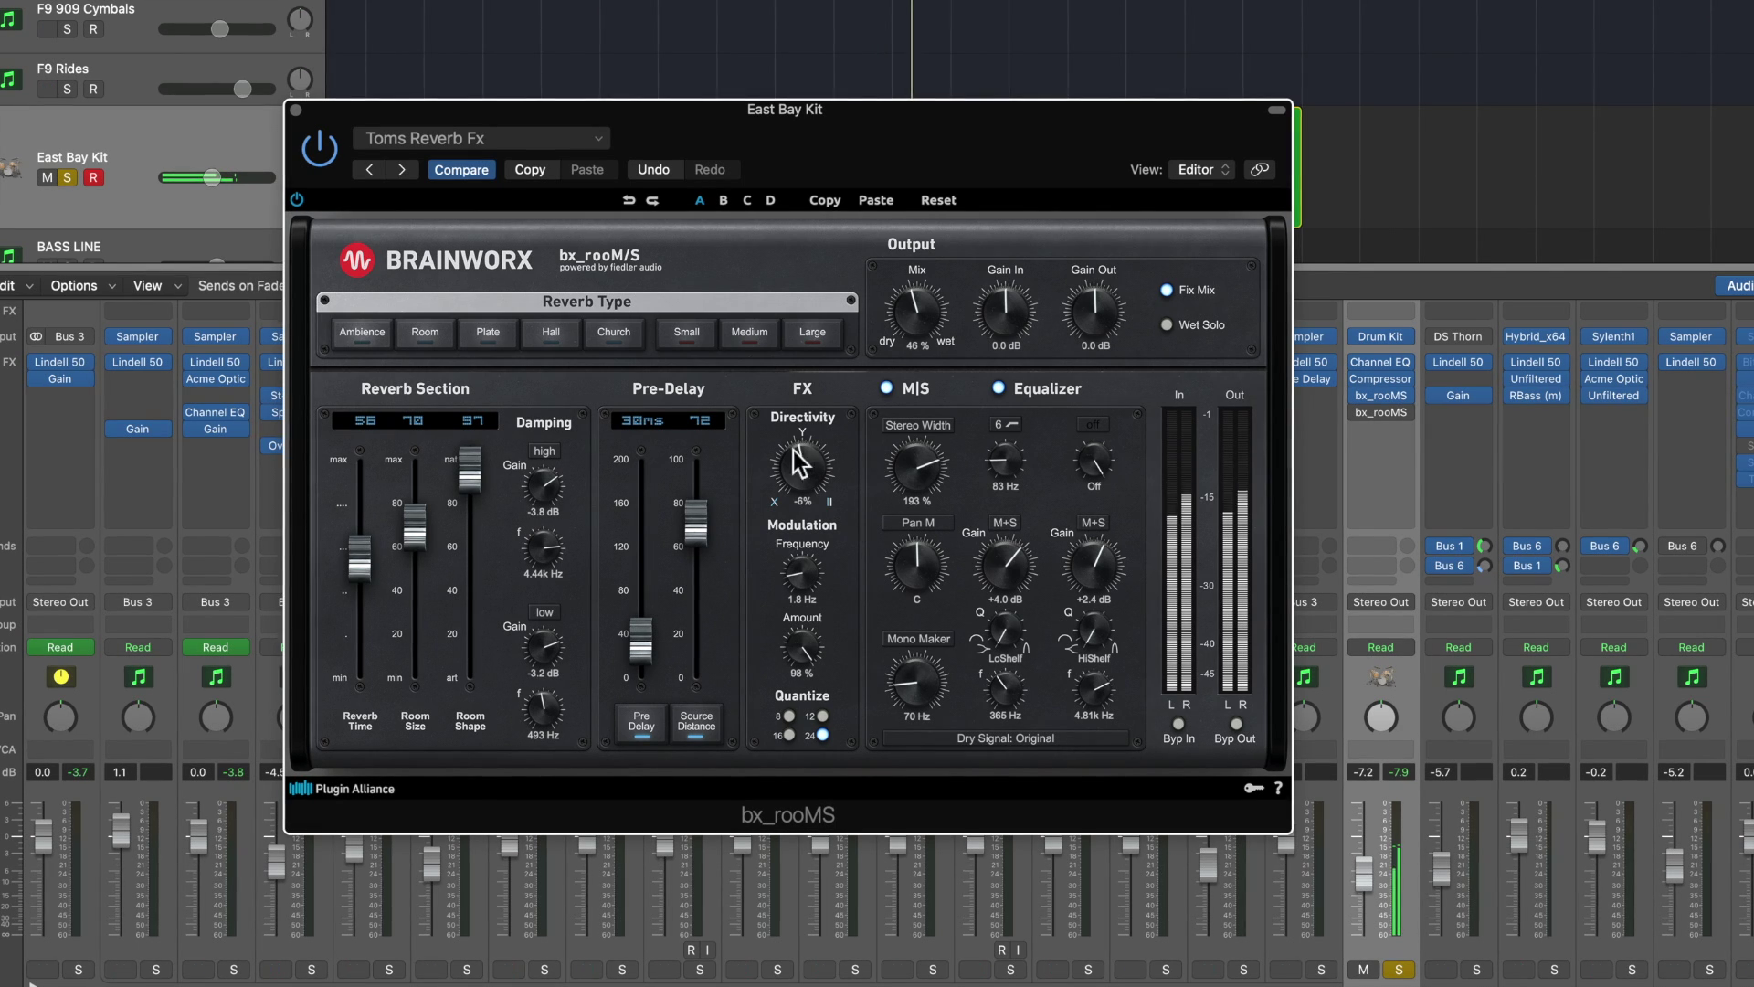
click(296, 112)
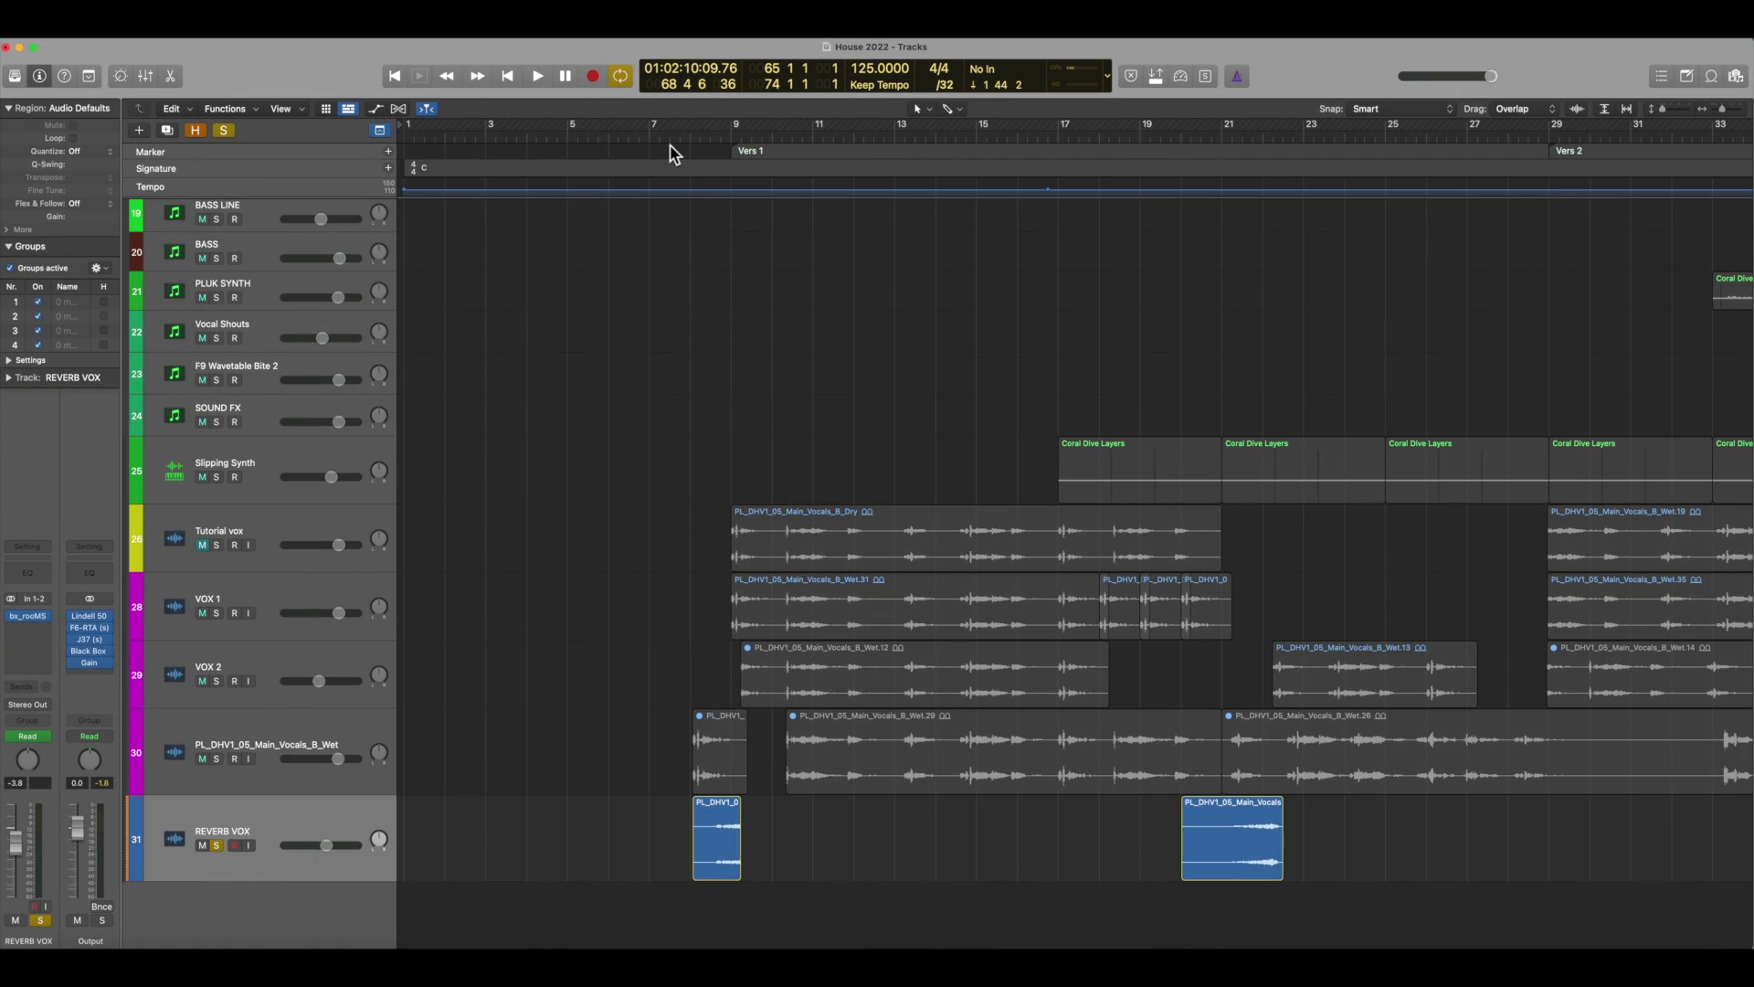
Unsolo the REVERB VOX track and play the arrangement from shortly after bar 7 into Vers 1, stopping around bar 12.
click(671, 148)
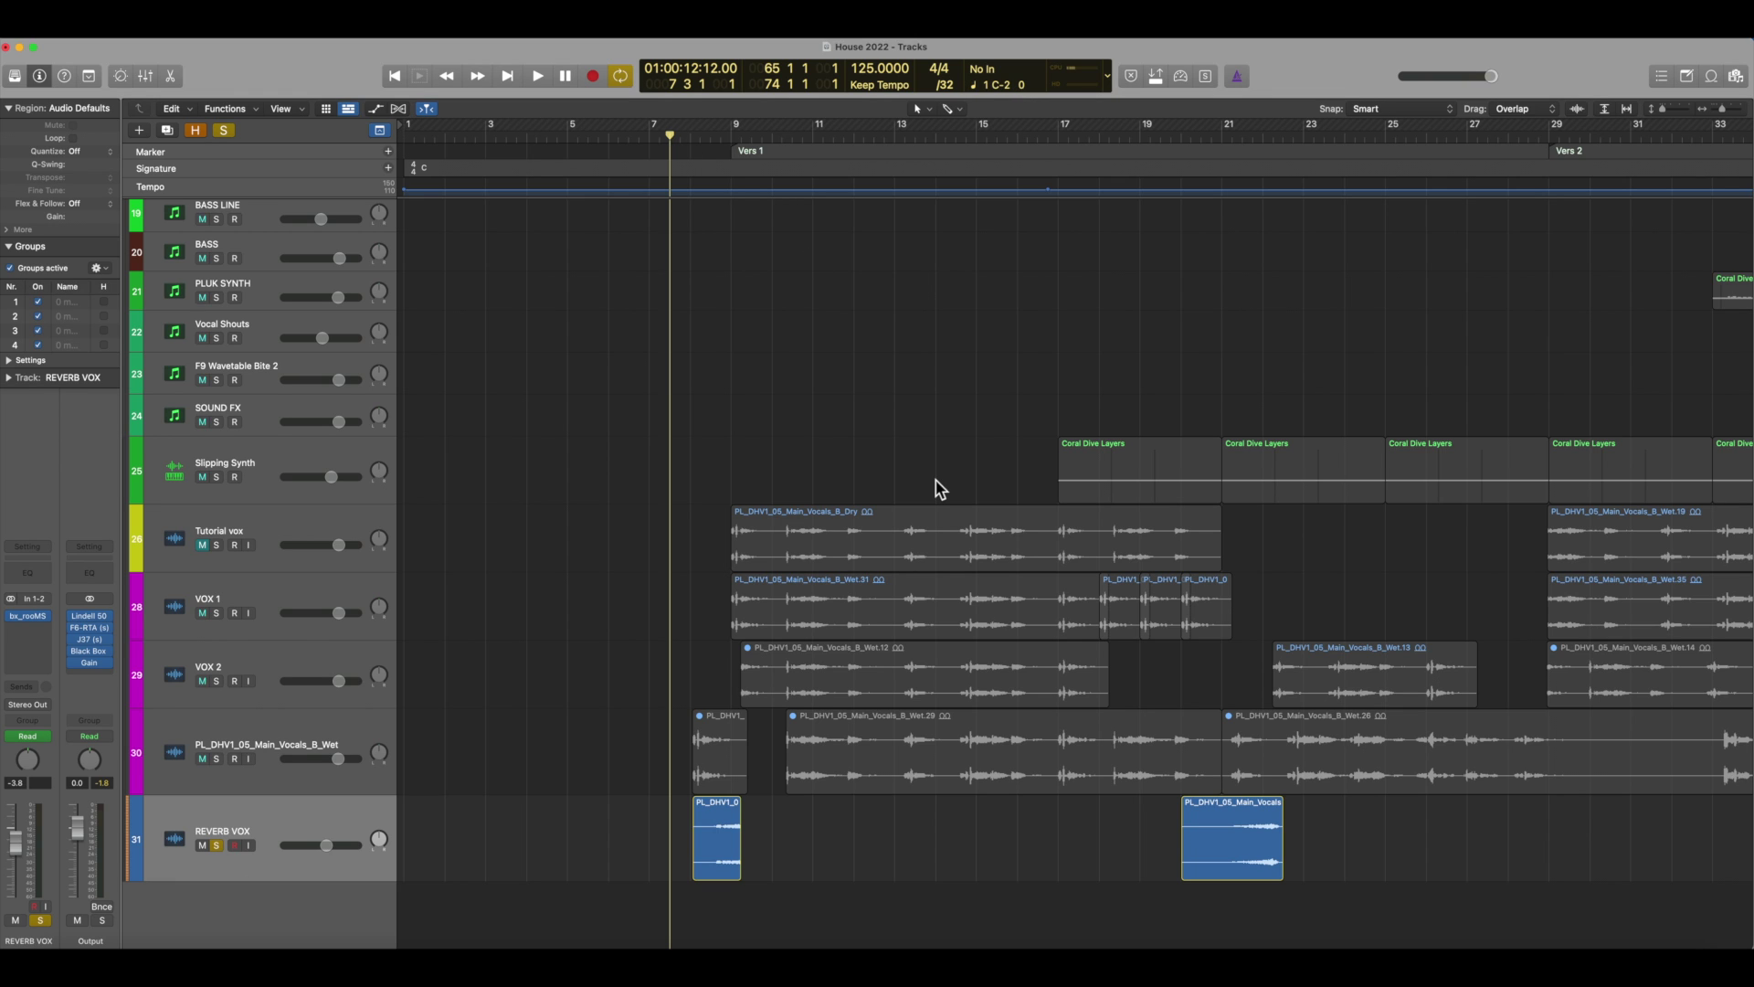
click(216, 845)
key(space)
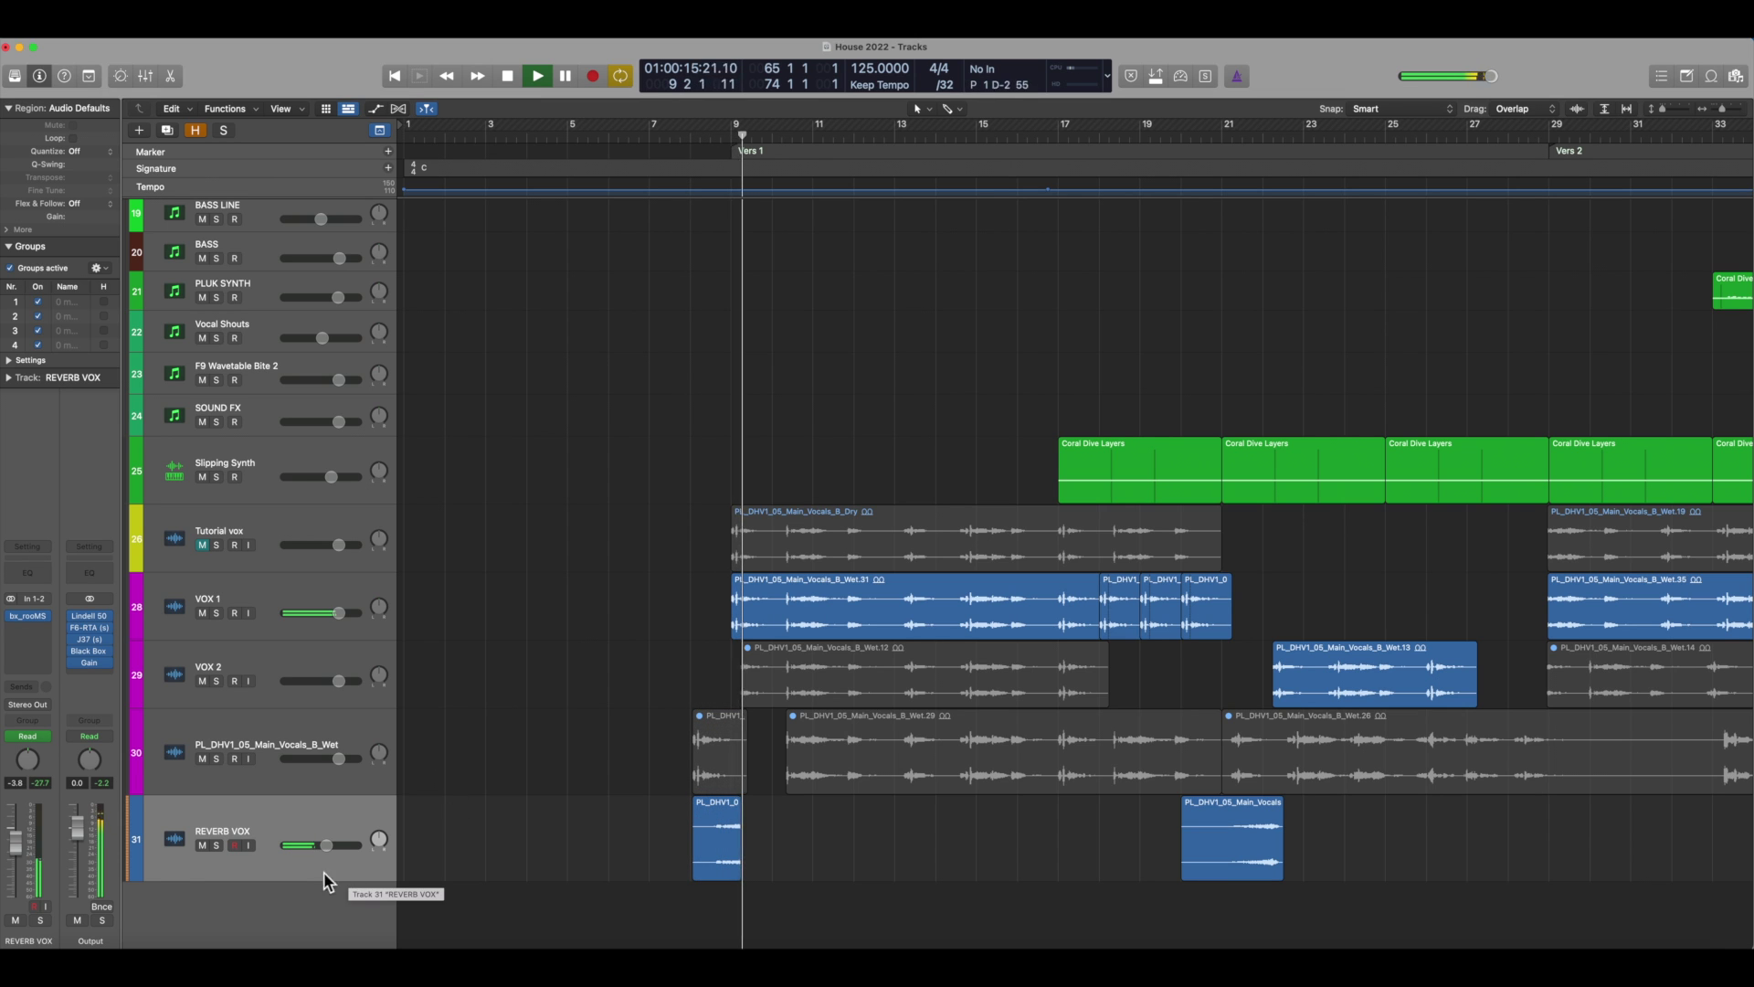
click(235, 845)
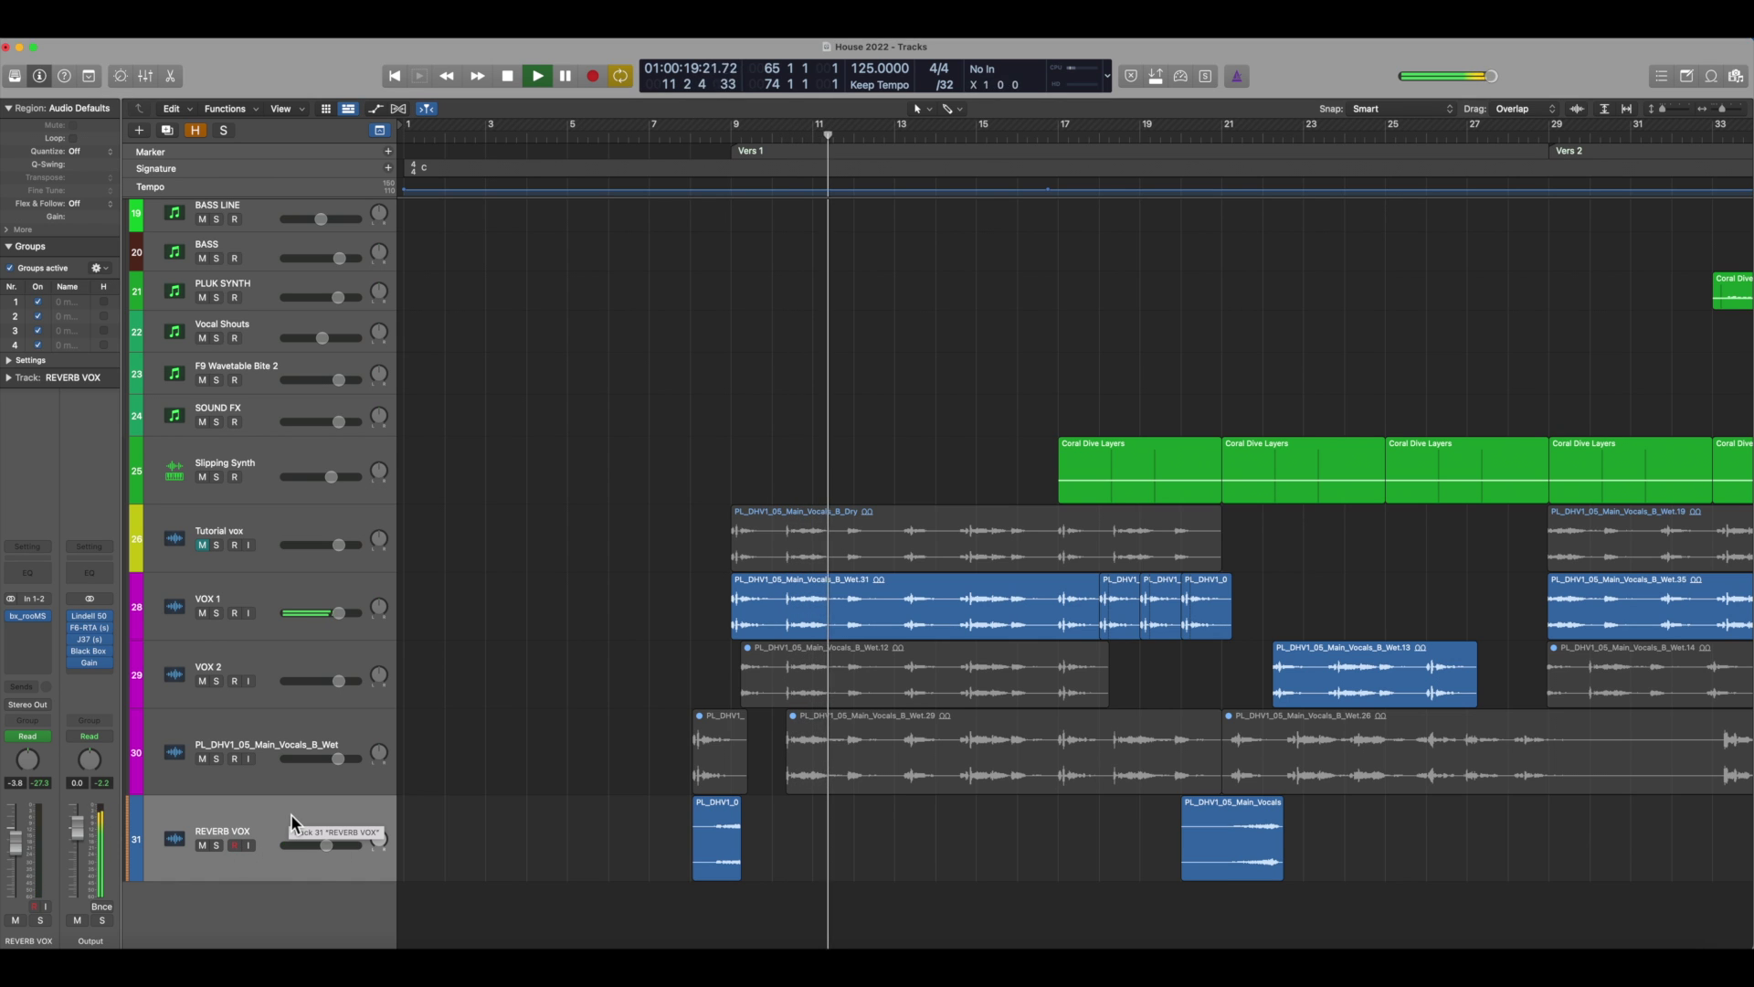
key(space)
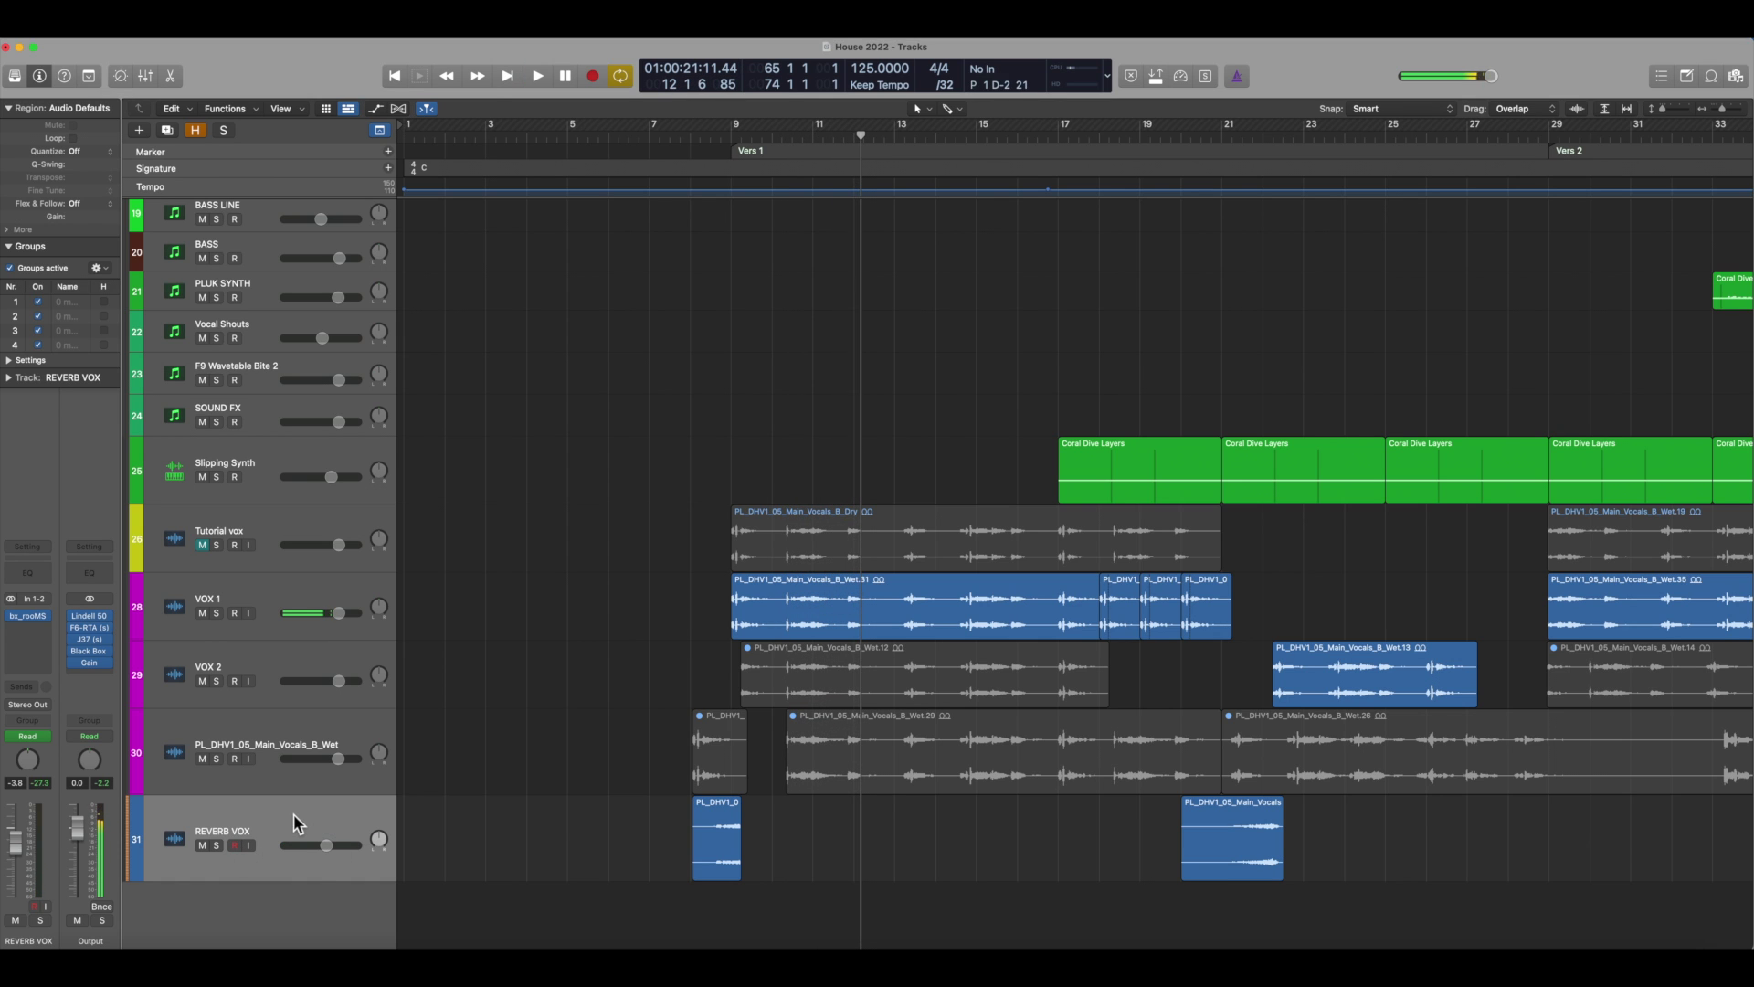
Play the reverse vocal lead-in again from about bar 7 and stop after bar 11.
click(653, 140)
key(space)
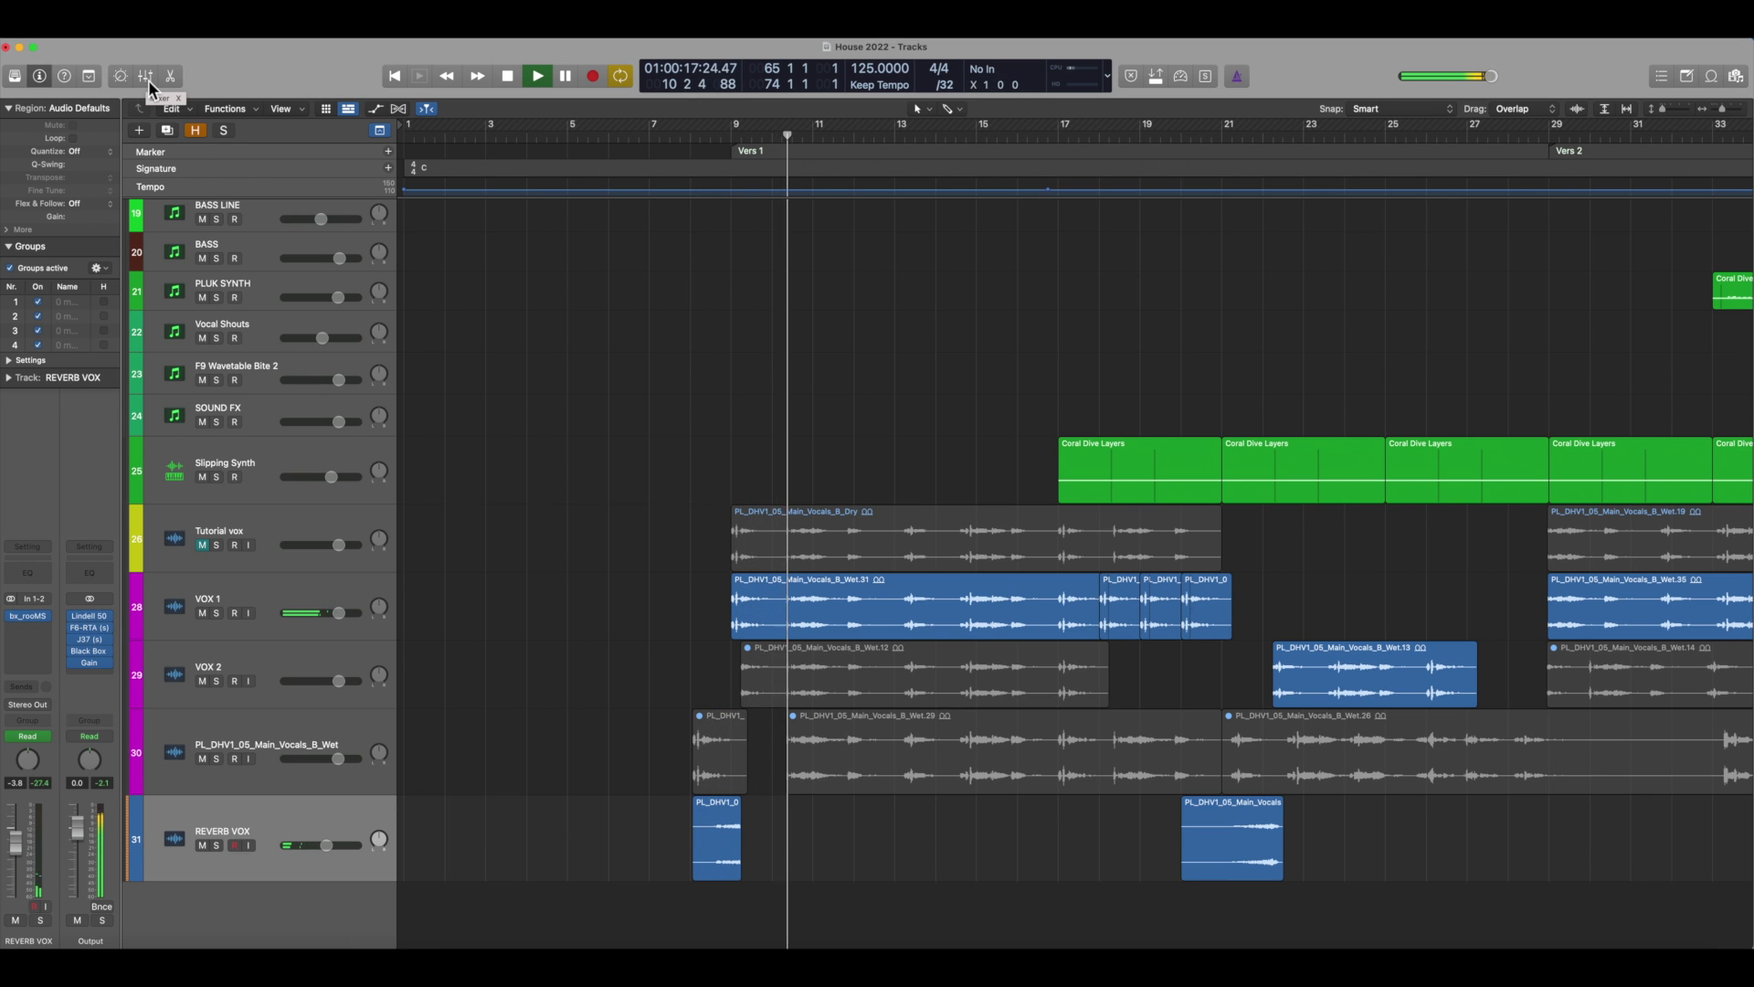
key(space)
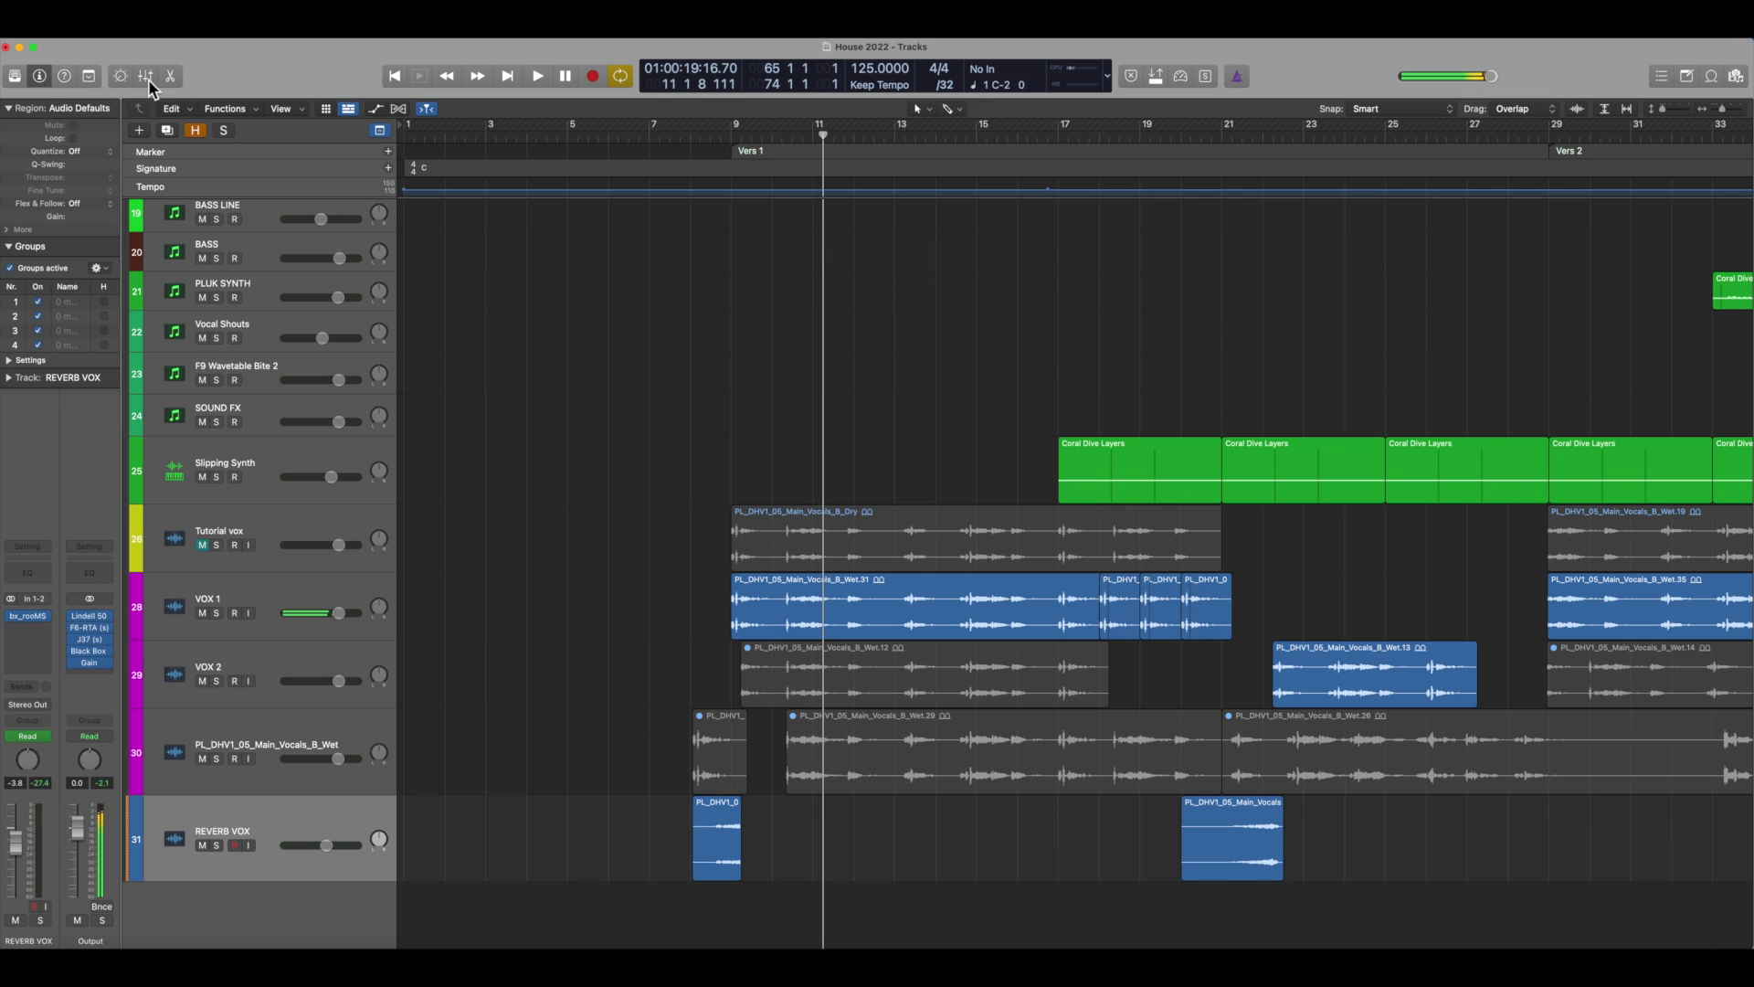
Open the bx_rooMS insert on the REVERB VOX channel from the mixer, hide the mixer and reposition the reverb window.
click(147, 76)
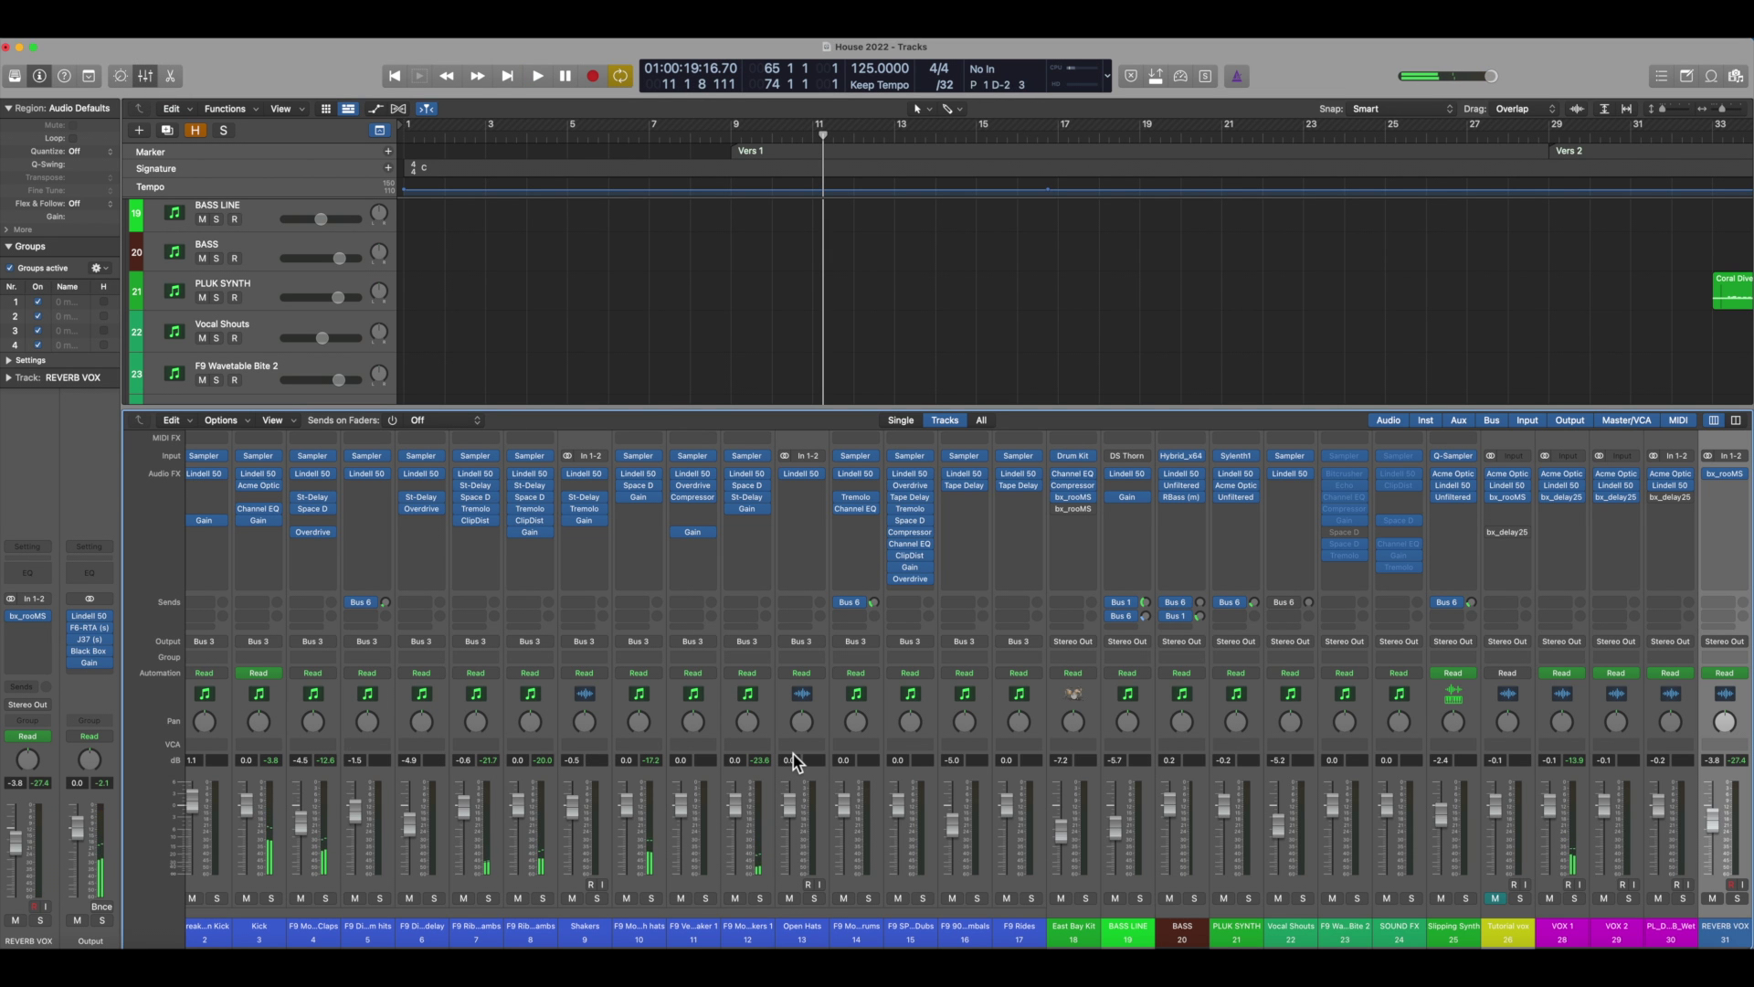
click(1727, 474)
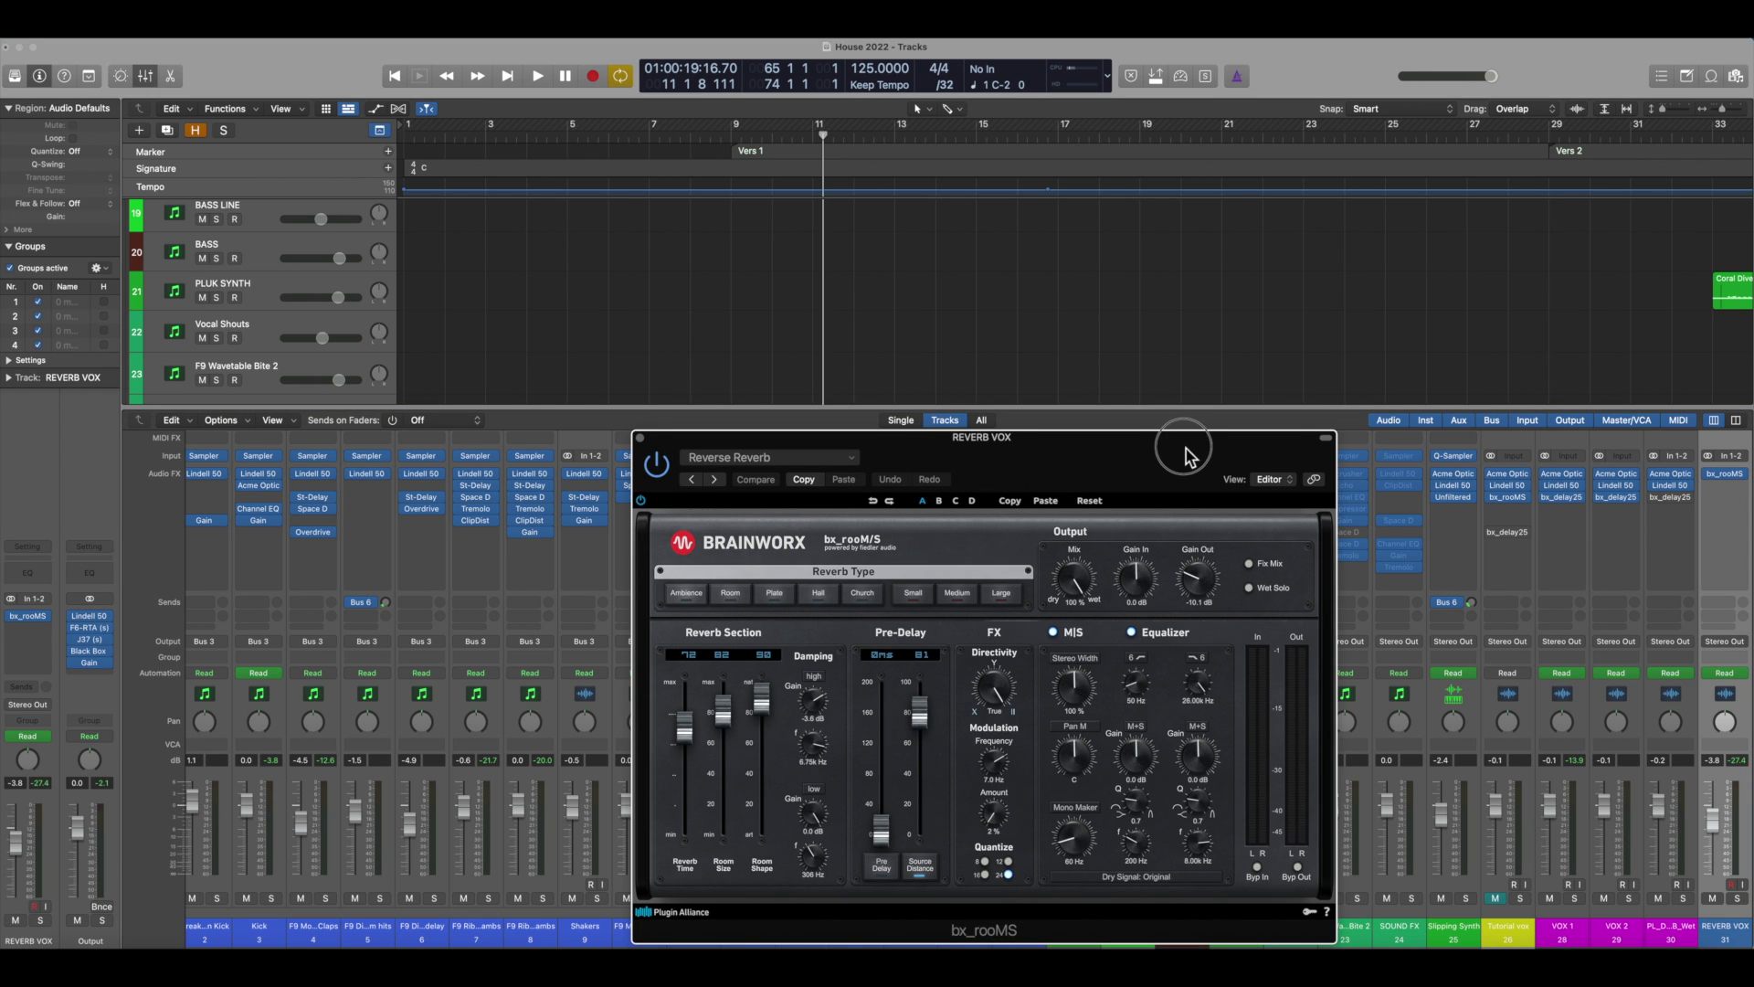
drag(1186, 447, 1118, 426)
click(146, 77)
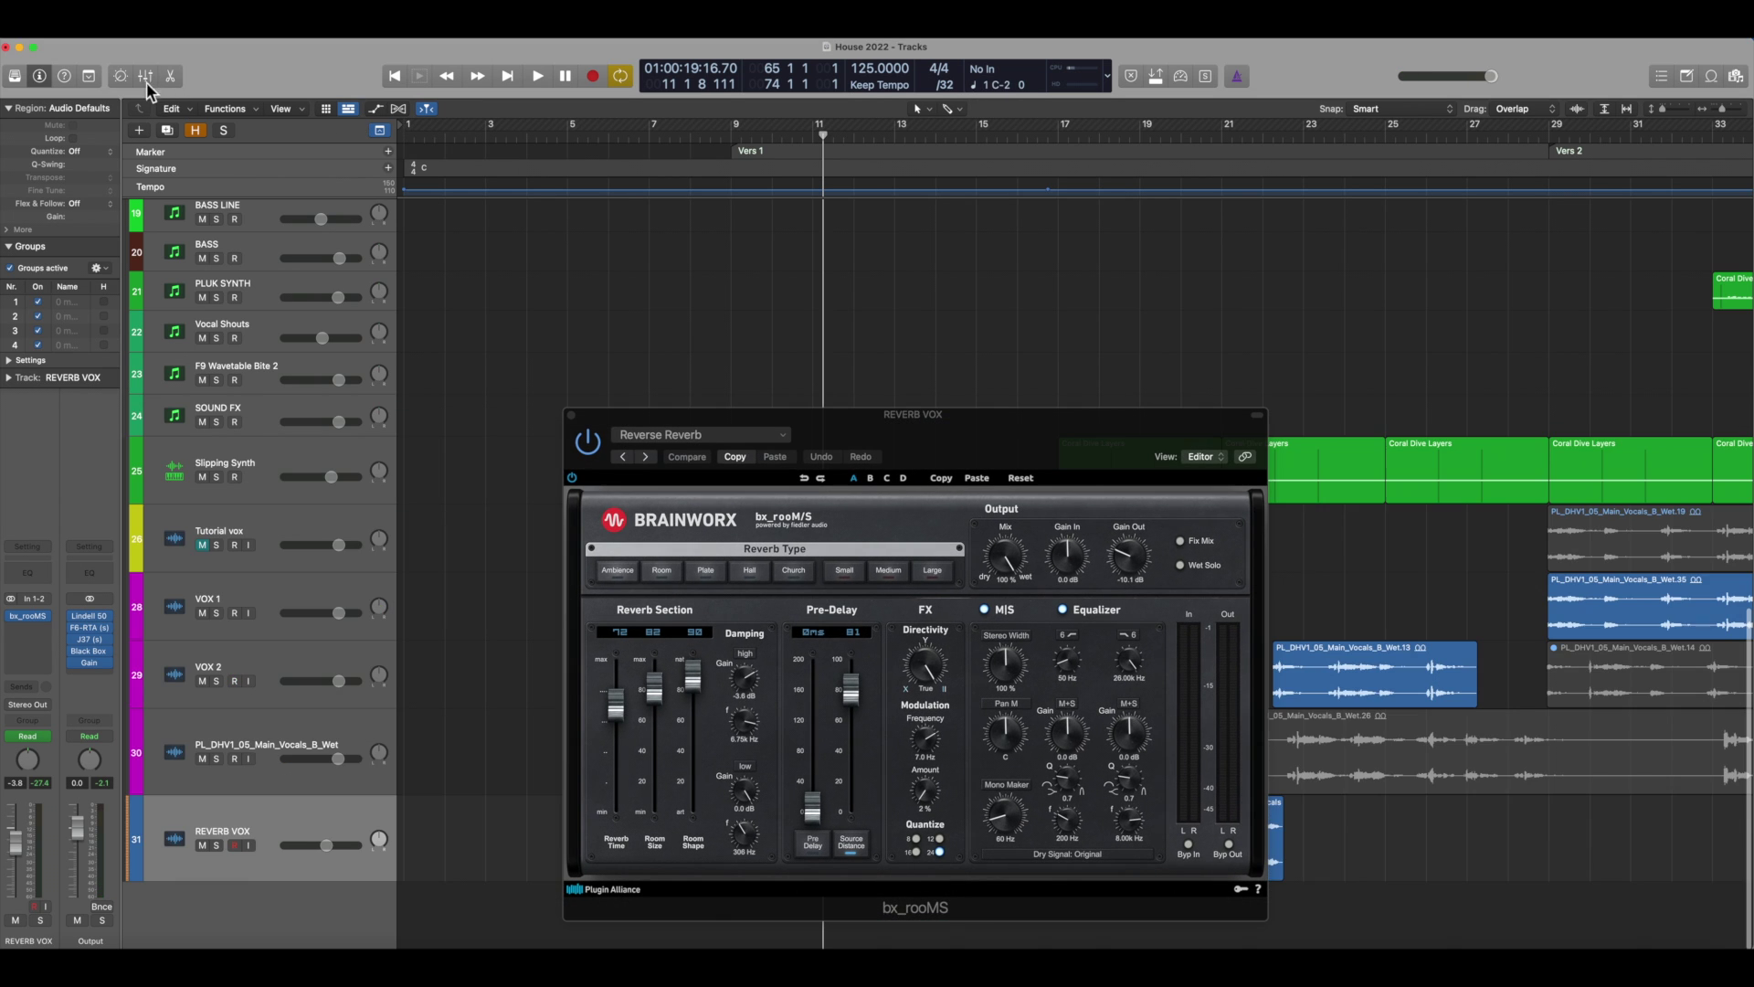
click(882, 422)
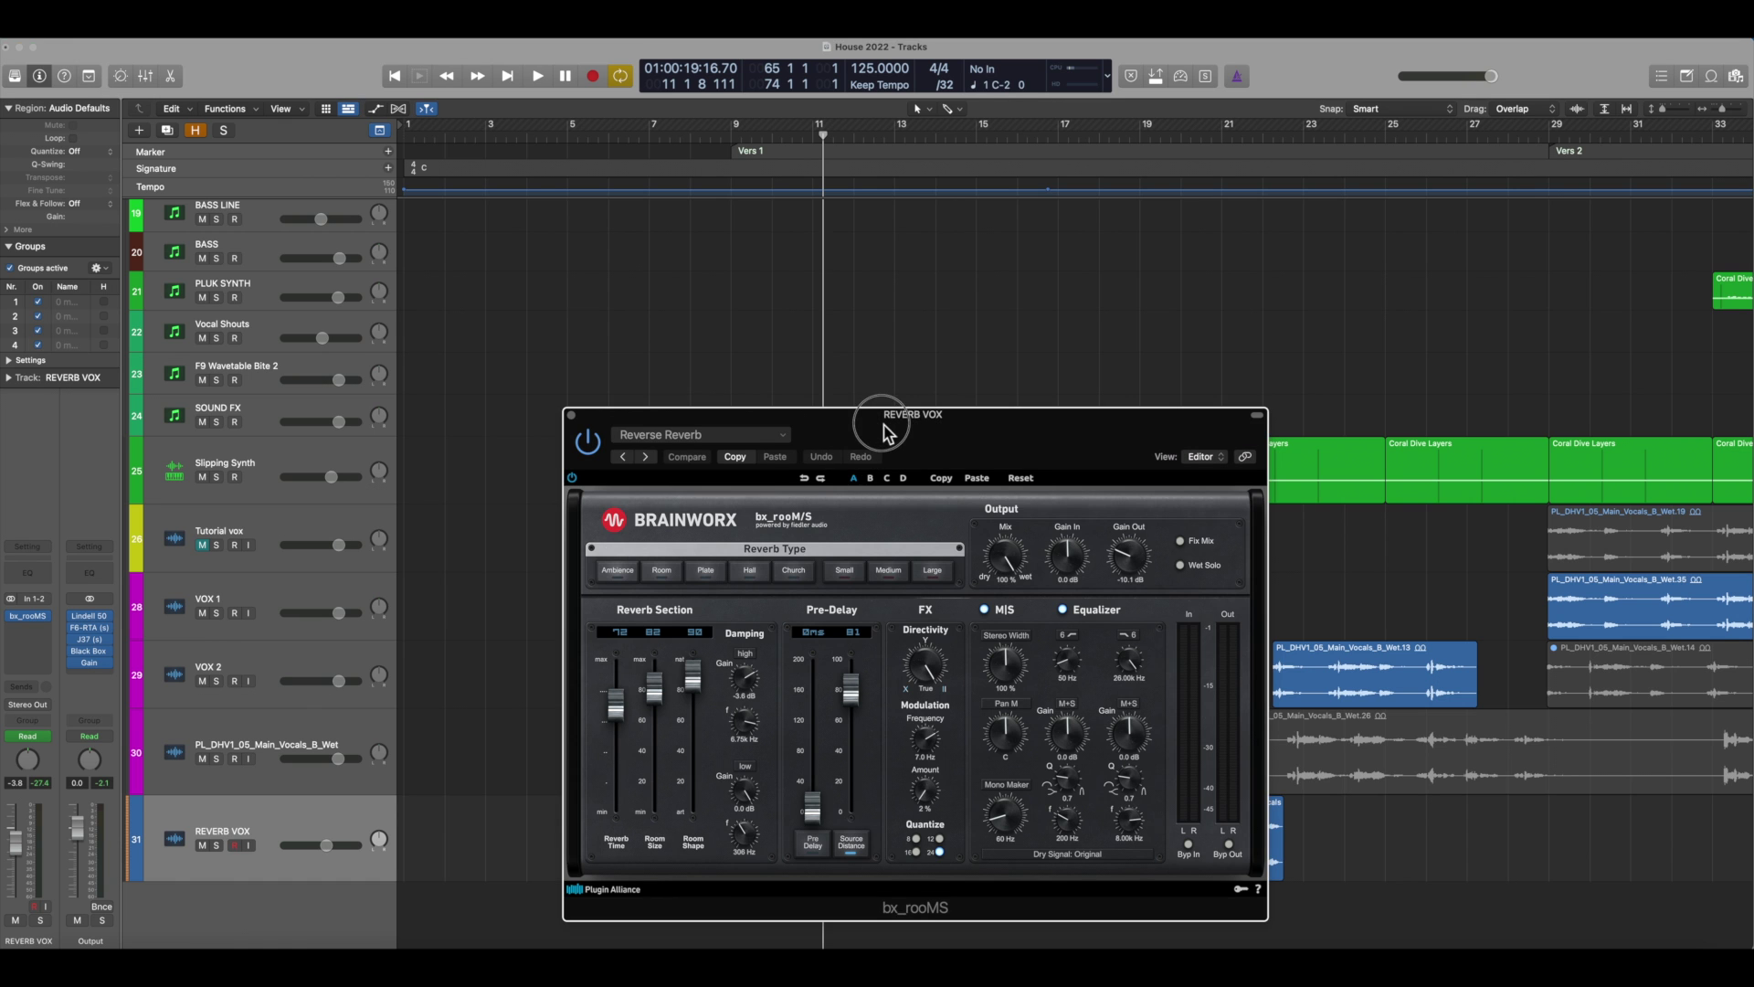
Move the reverb window clear of the REVERB VOX regions and play the arrangement from about bar 18 through the reverse vocal.
drag(885, 434, 1218, 190)
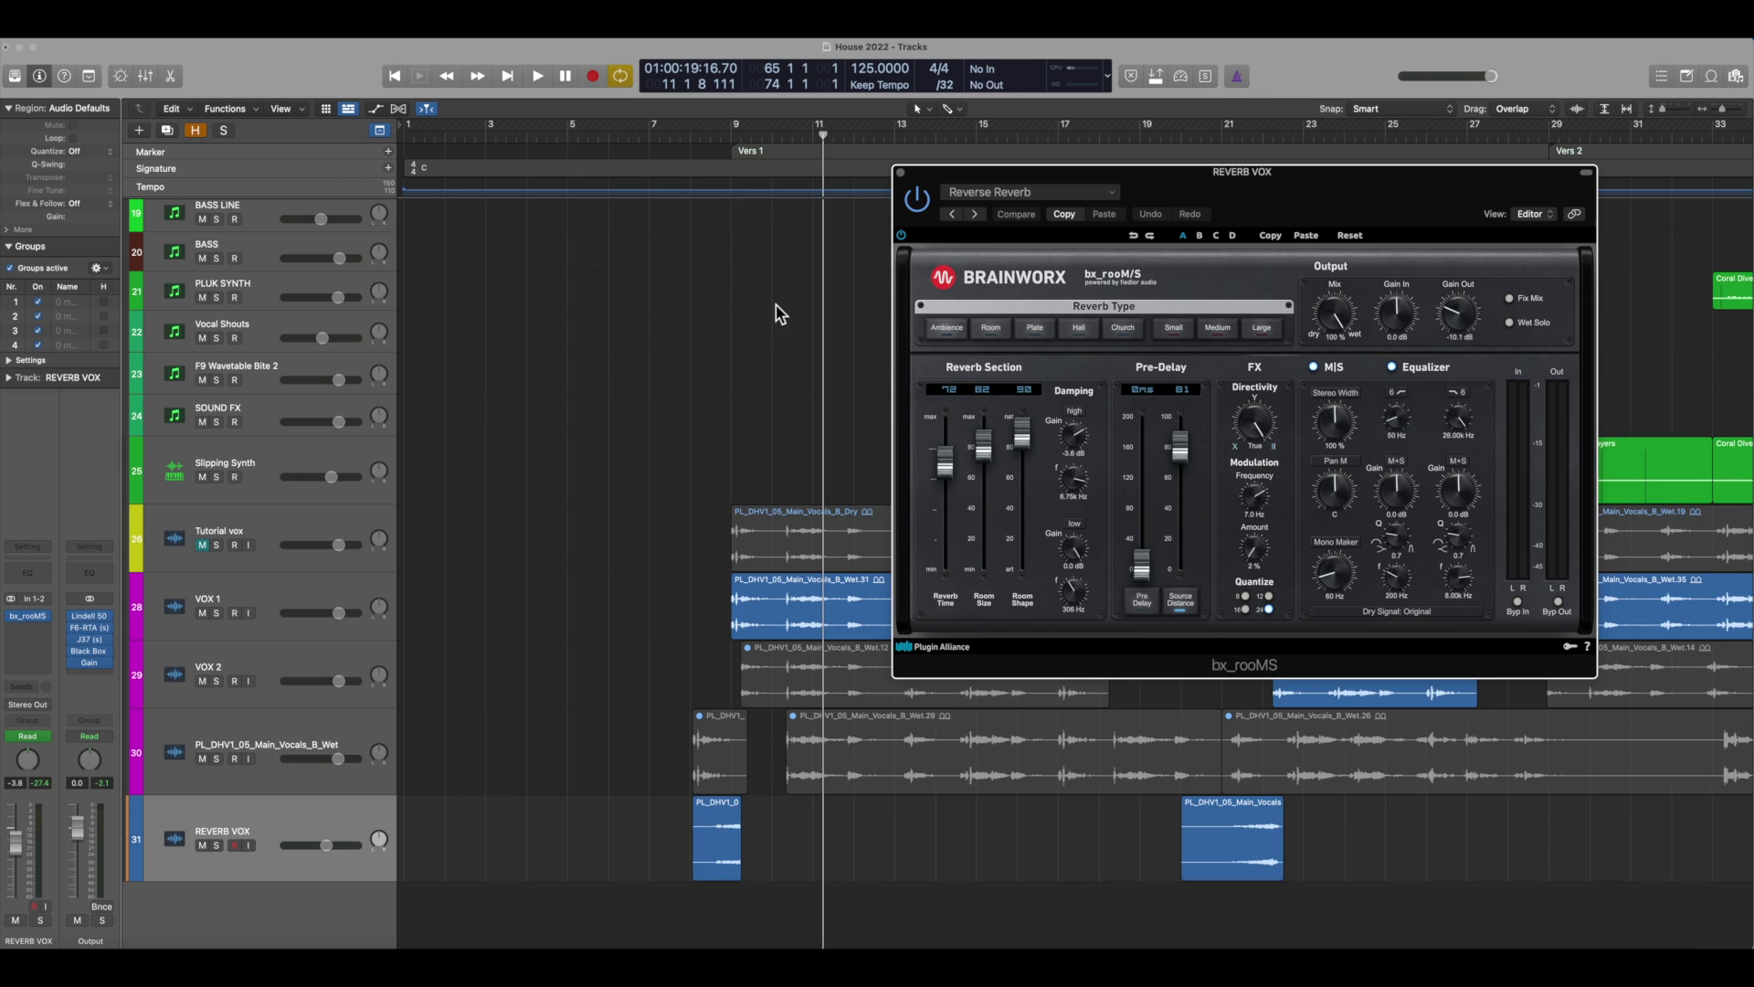
scroll(780, 313, right, 10)
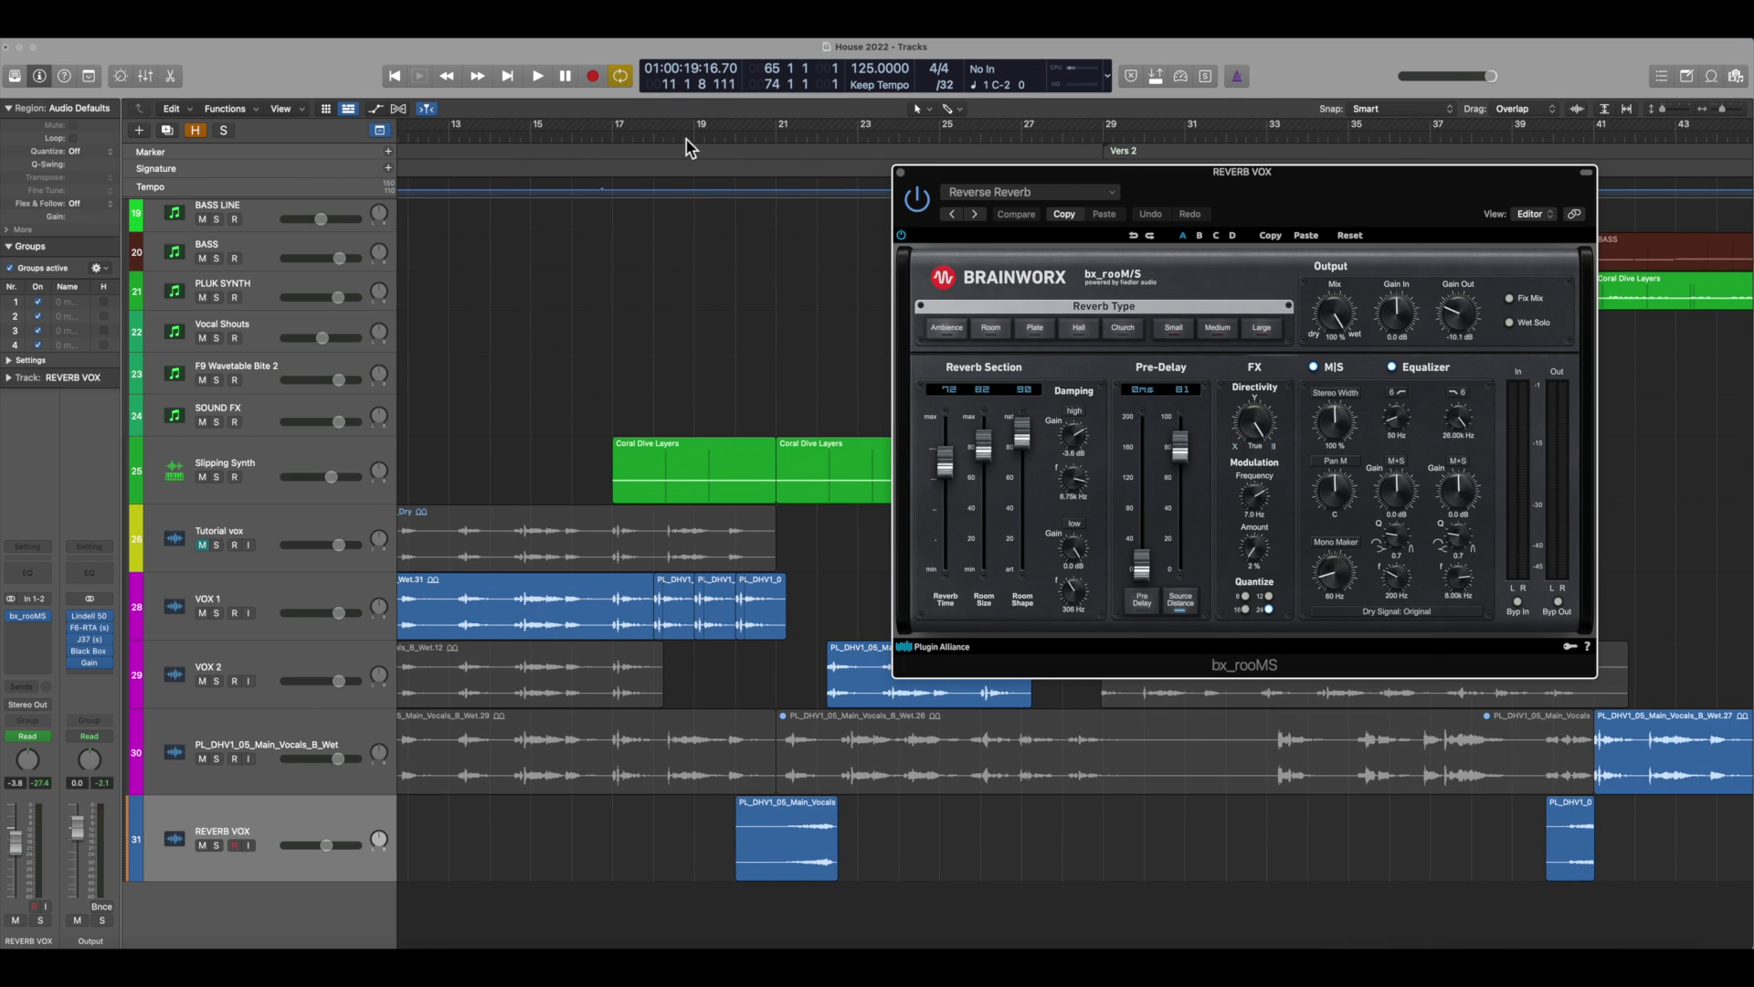
click(685, 143)
key(space)
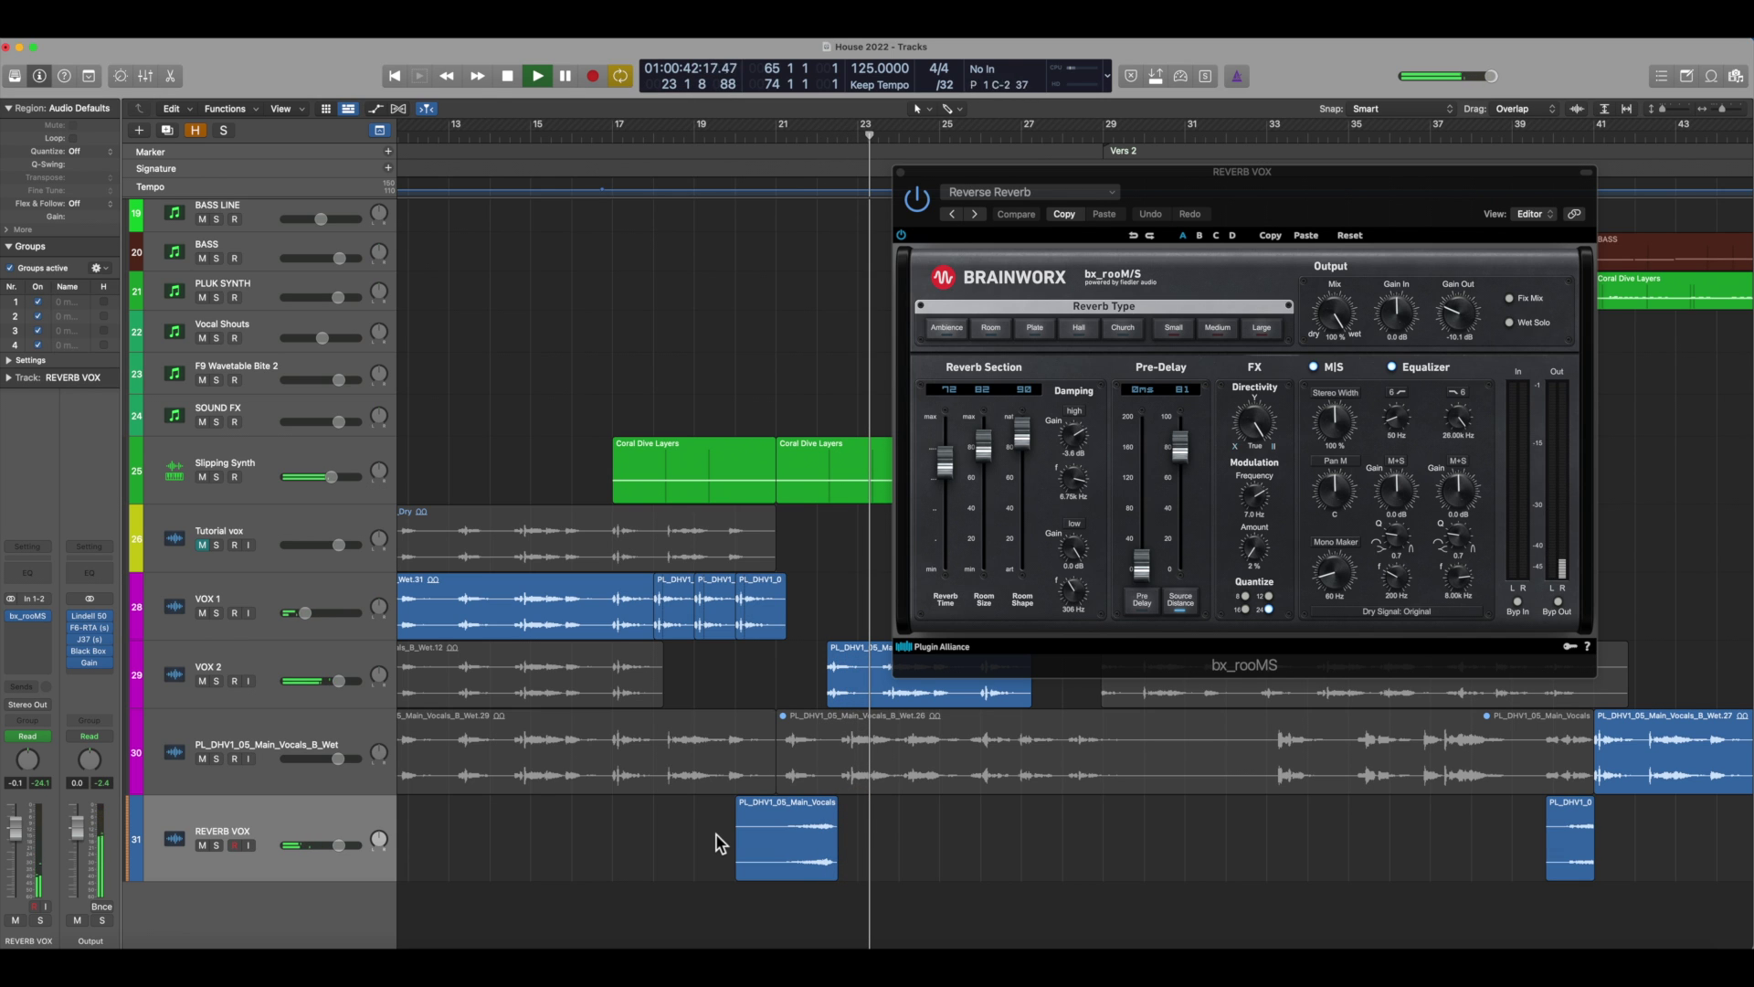
Solo the REVERB VOX track and play its reverse vocal from late in bar 20, stopping in bar 23.
click(216, 845)
click(768, 136)
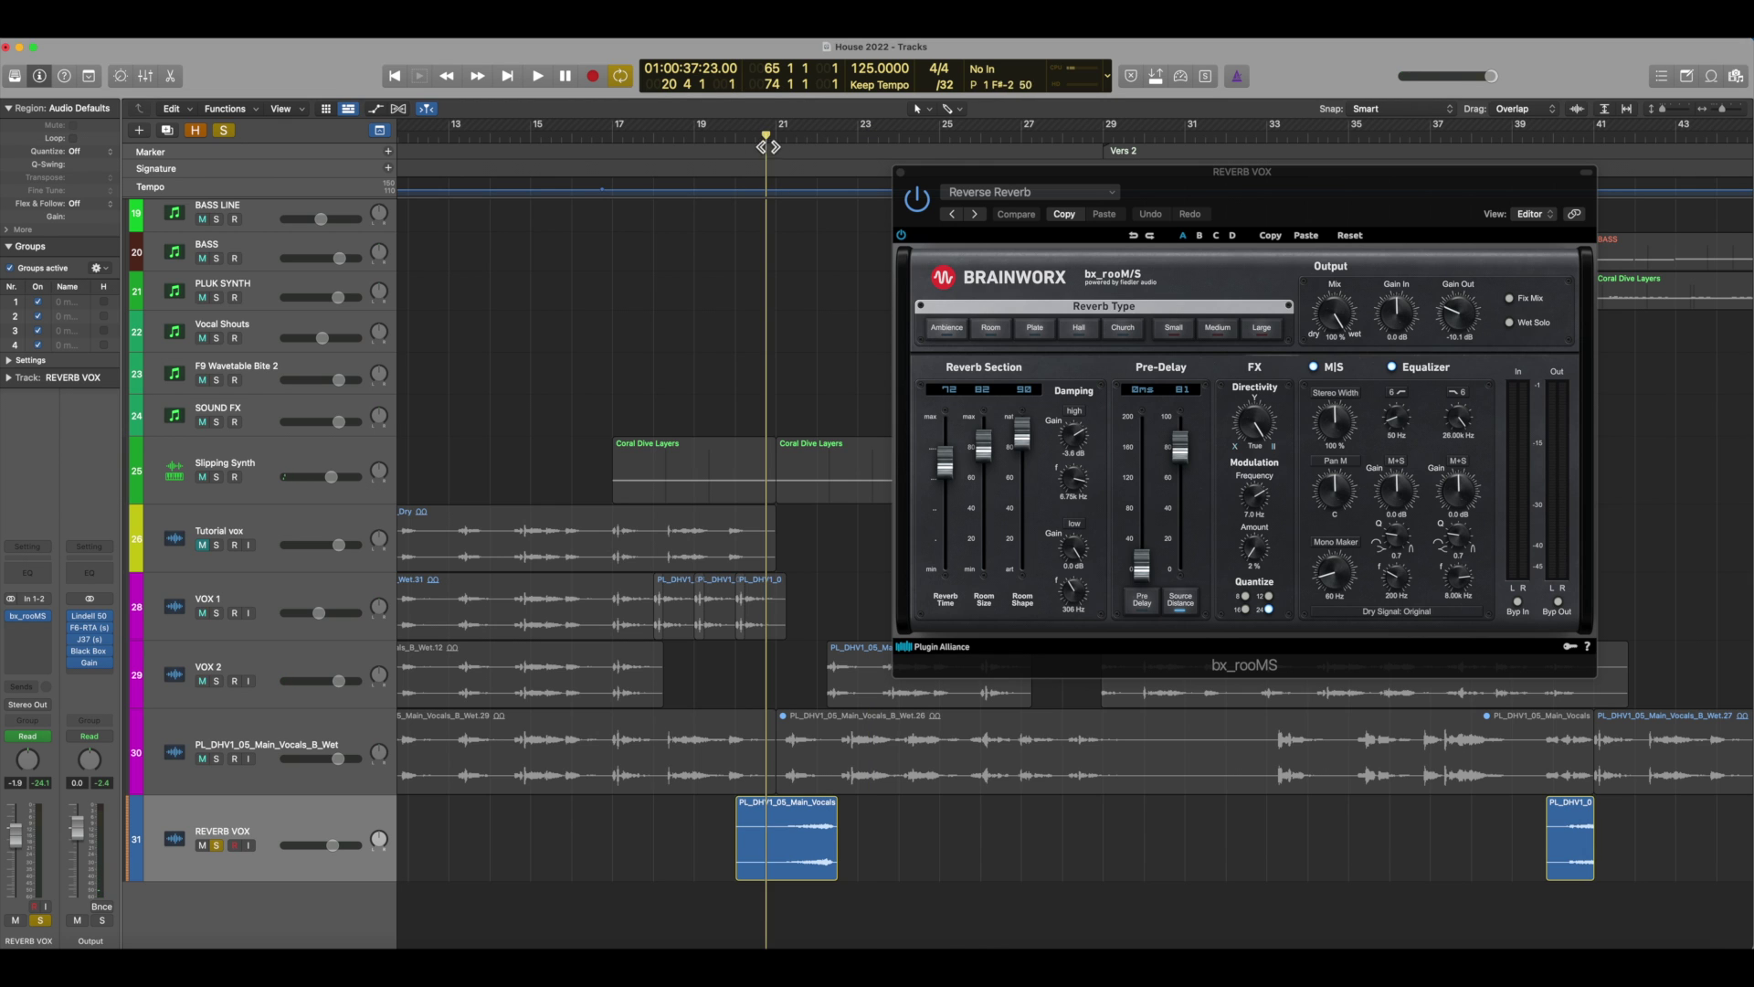
key(space)
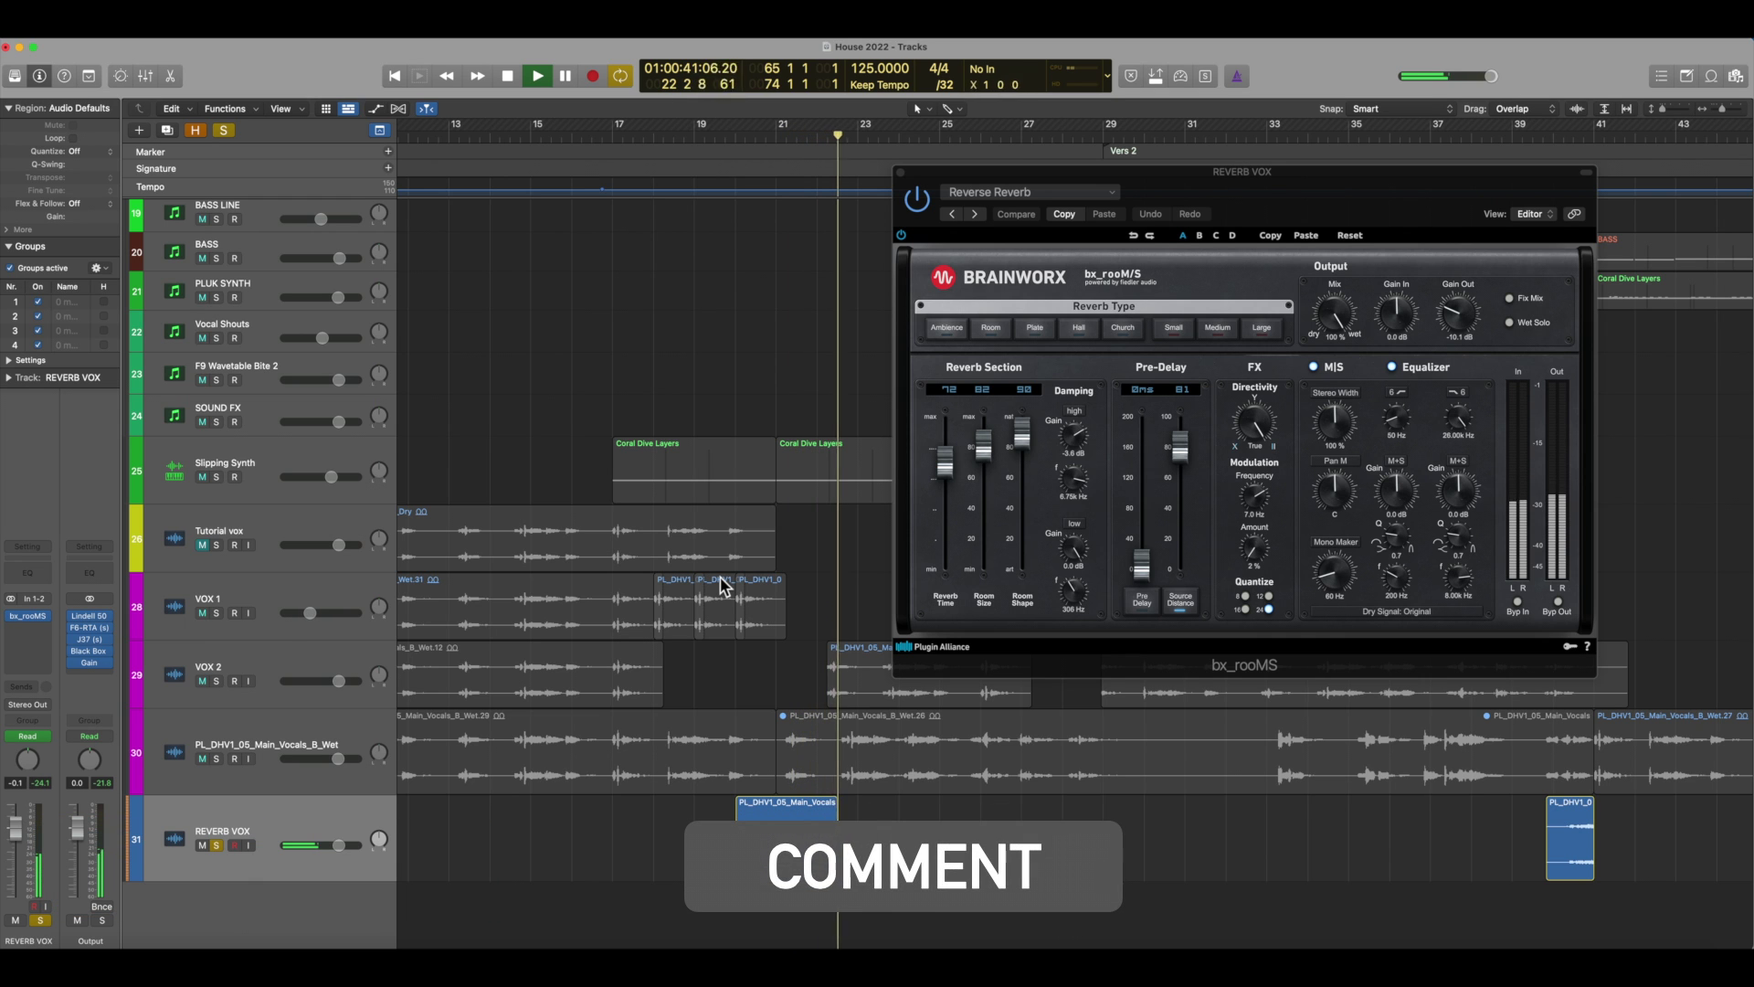
key(space)
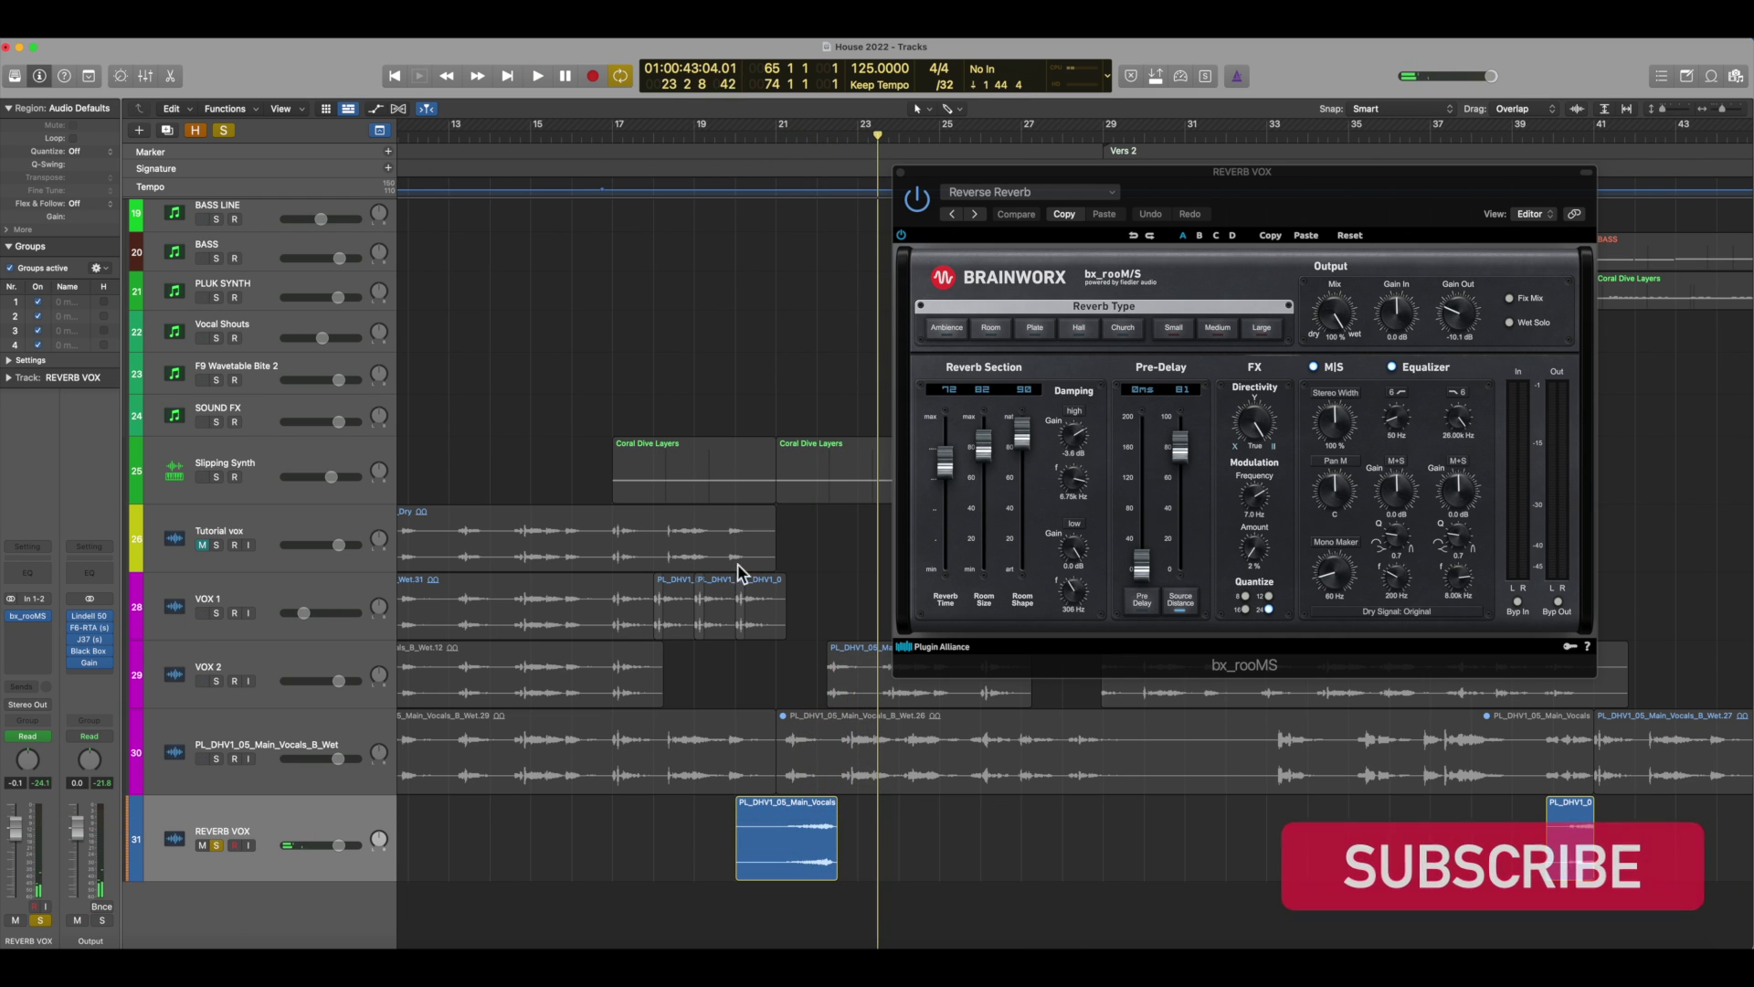
Play the soloed reverse vocal from about bar 20 with bx_rooMS bypassed, and stop in bar 23.
click(738, 147)
key(space)
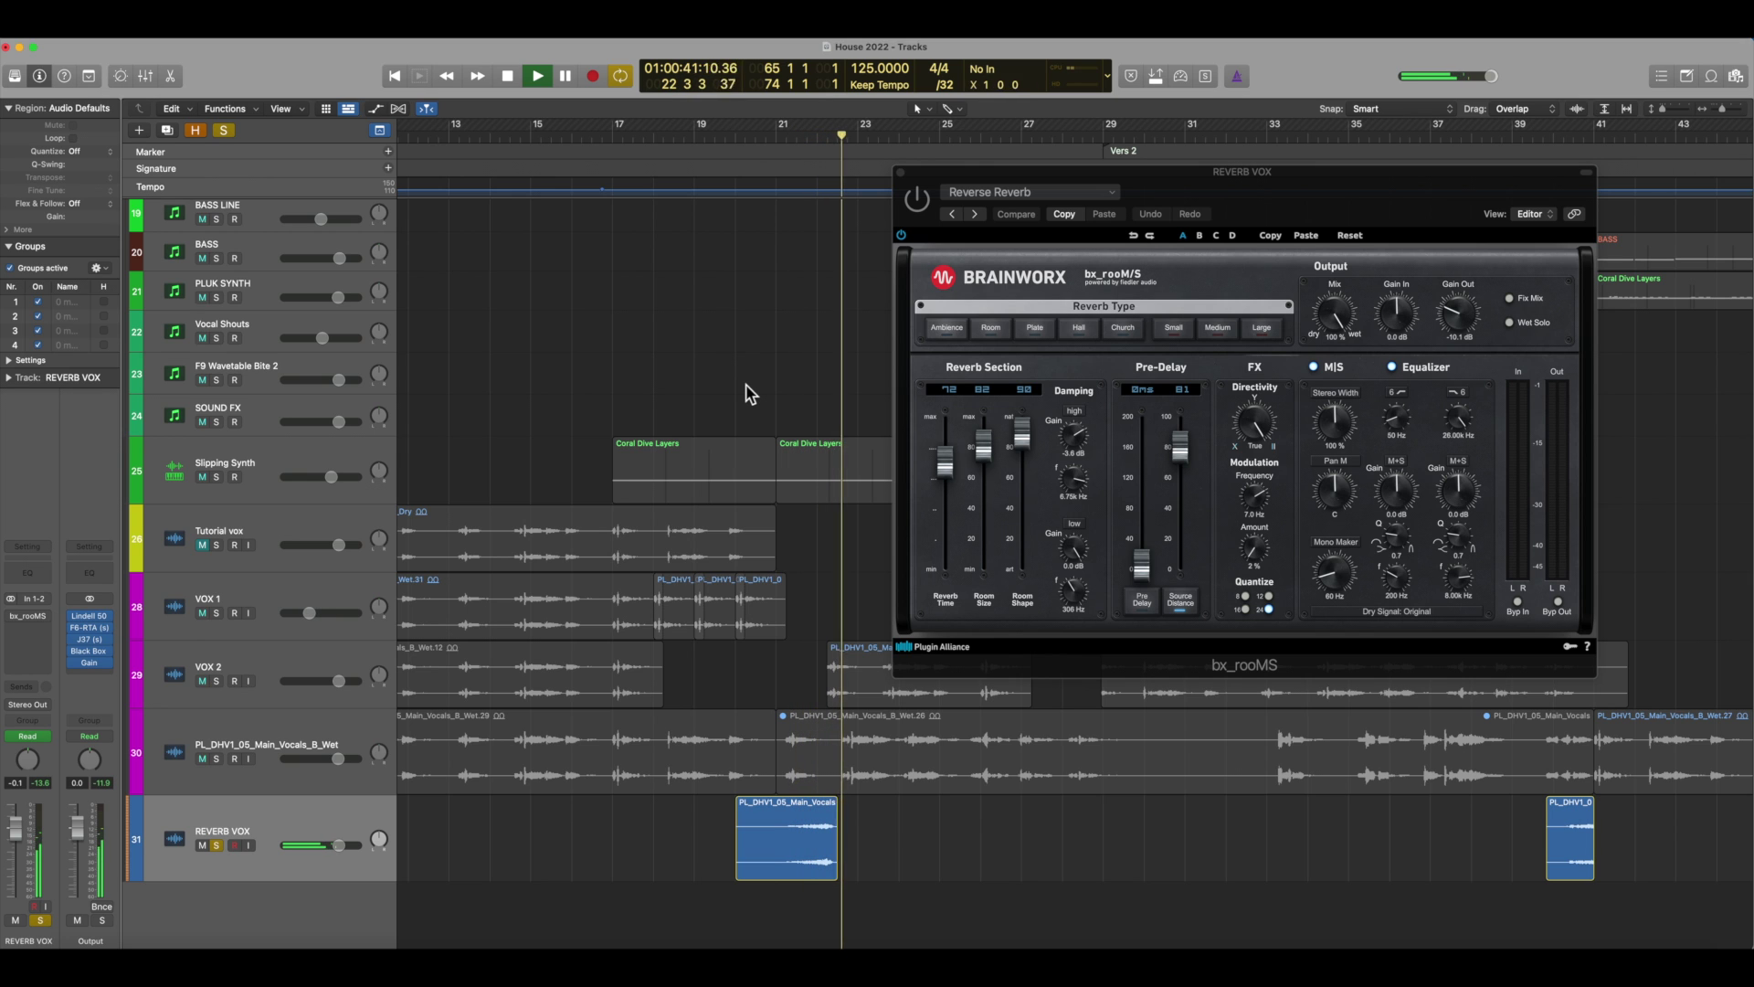
key(space)
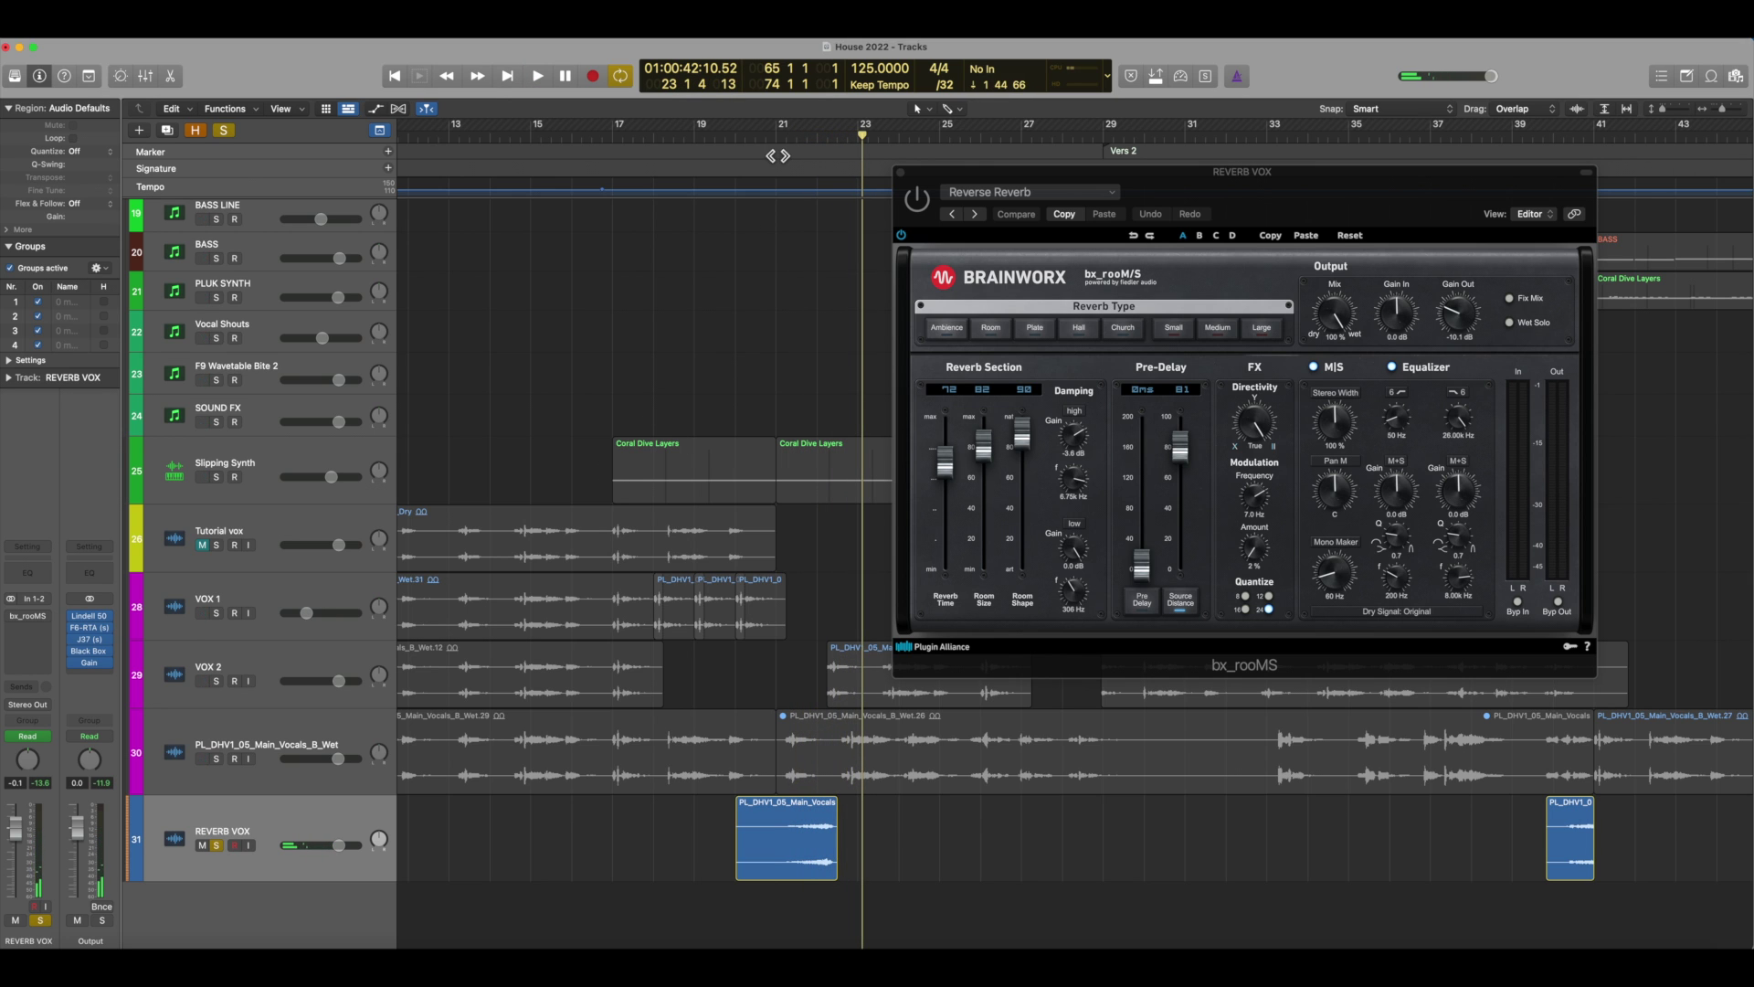
Replay the soloed reverse vocal from just before bar 21, switch bx_rooMS back on, and stop in bar 23.
click(776, 139)
key(space)
click(914, 199)
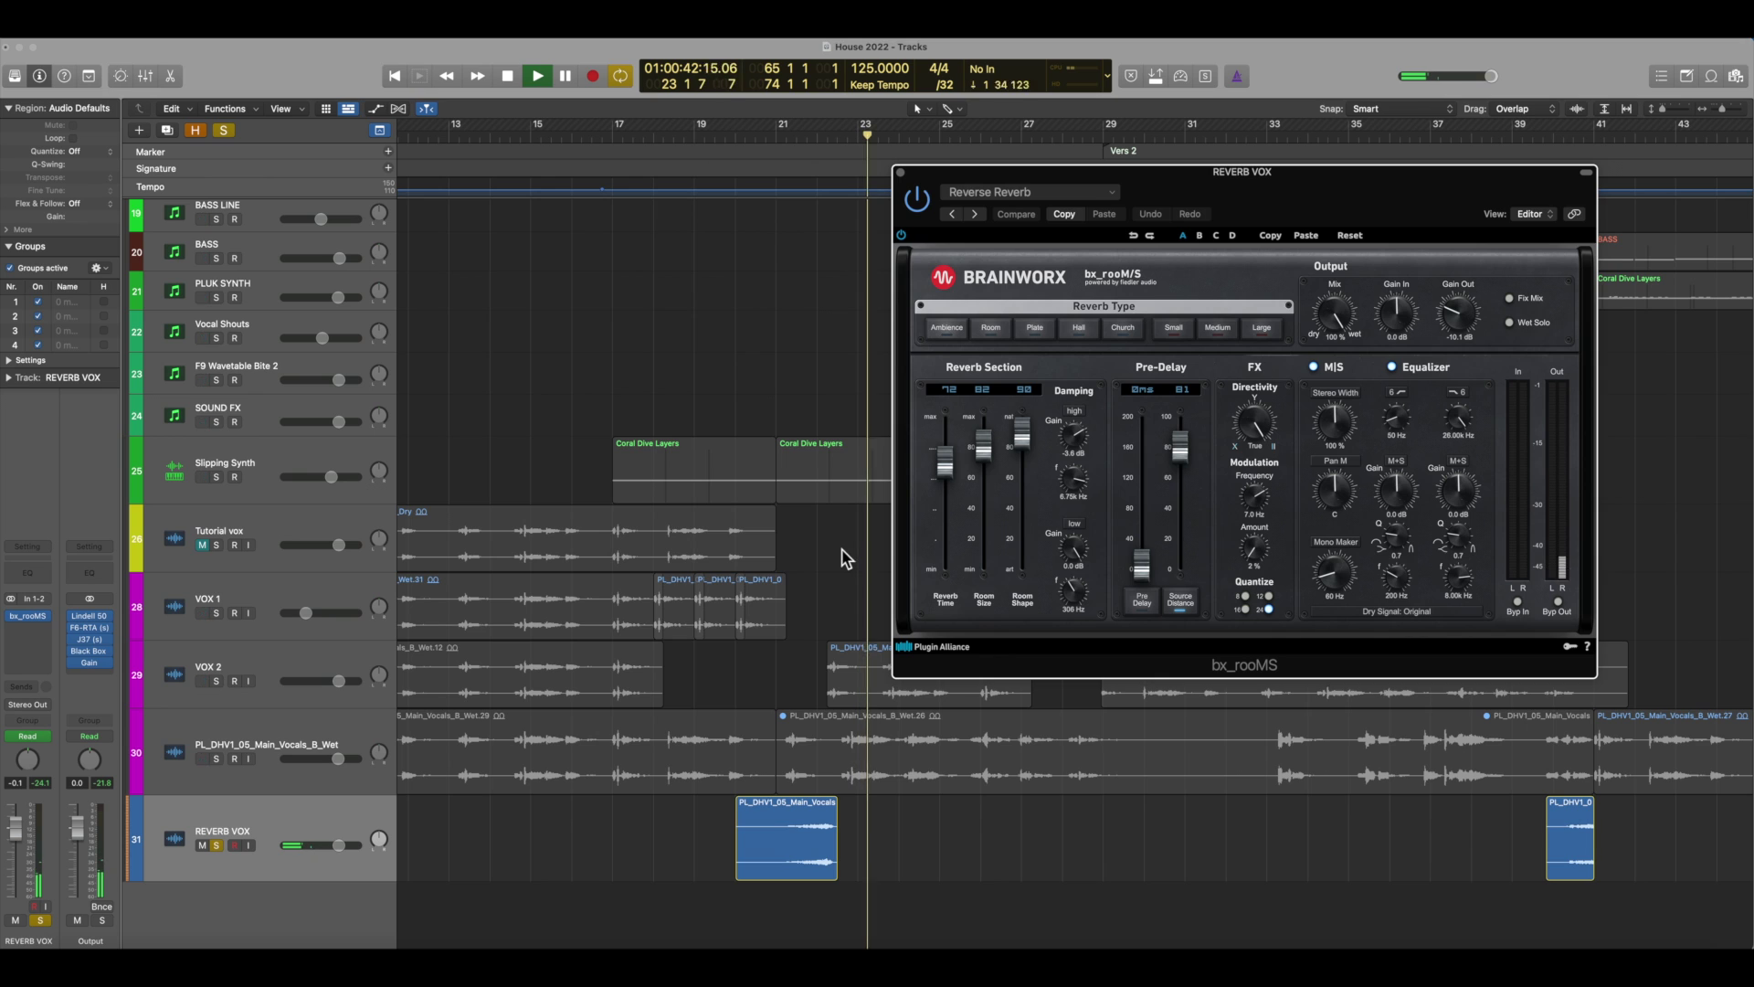
key(space)
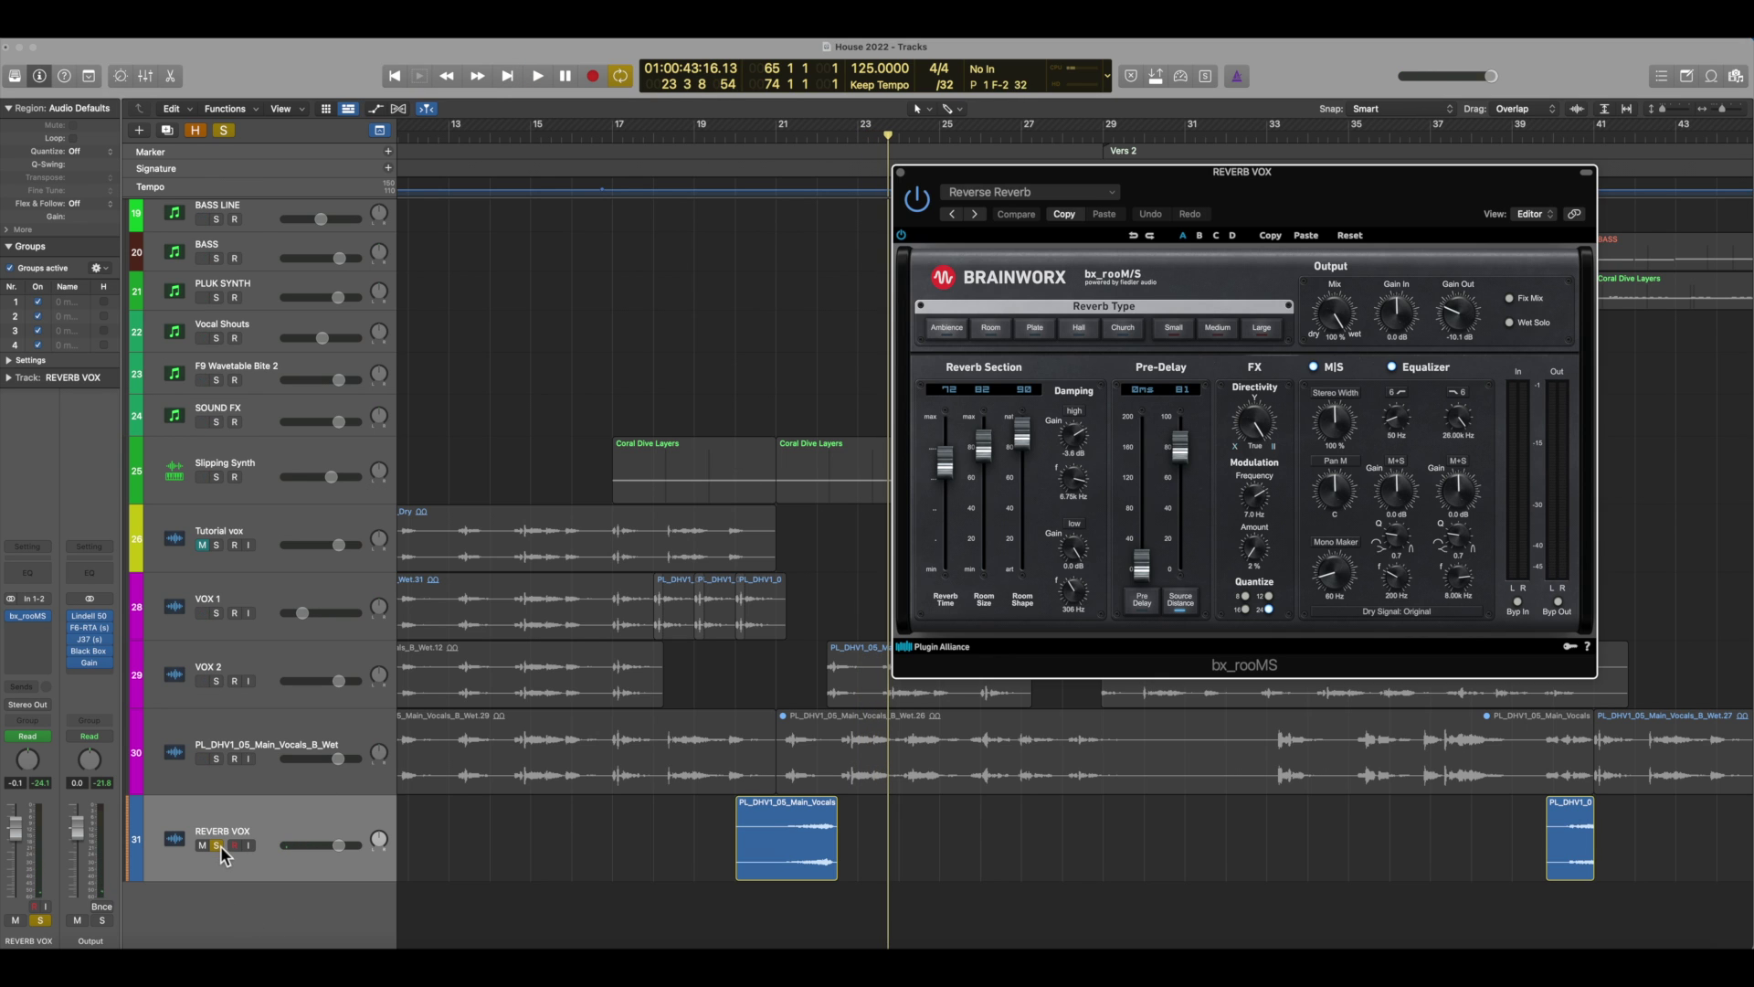
Unsolo REVERB VOX, listen to the full arrangement until late in bar 24, and close the reverb window.
click(217, 845)
key(space)
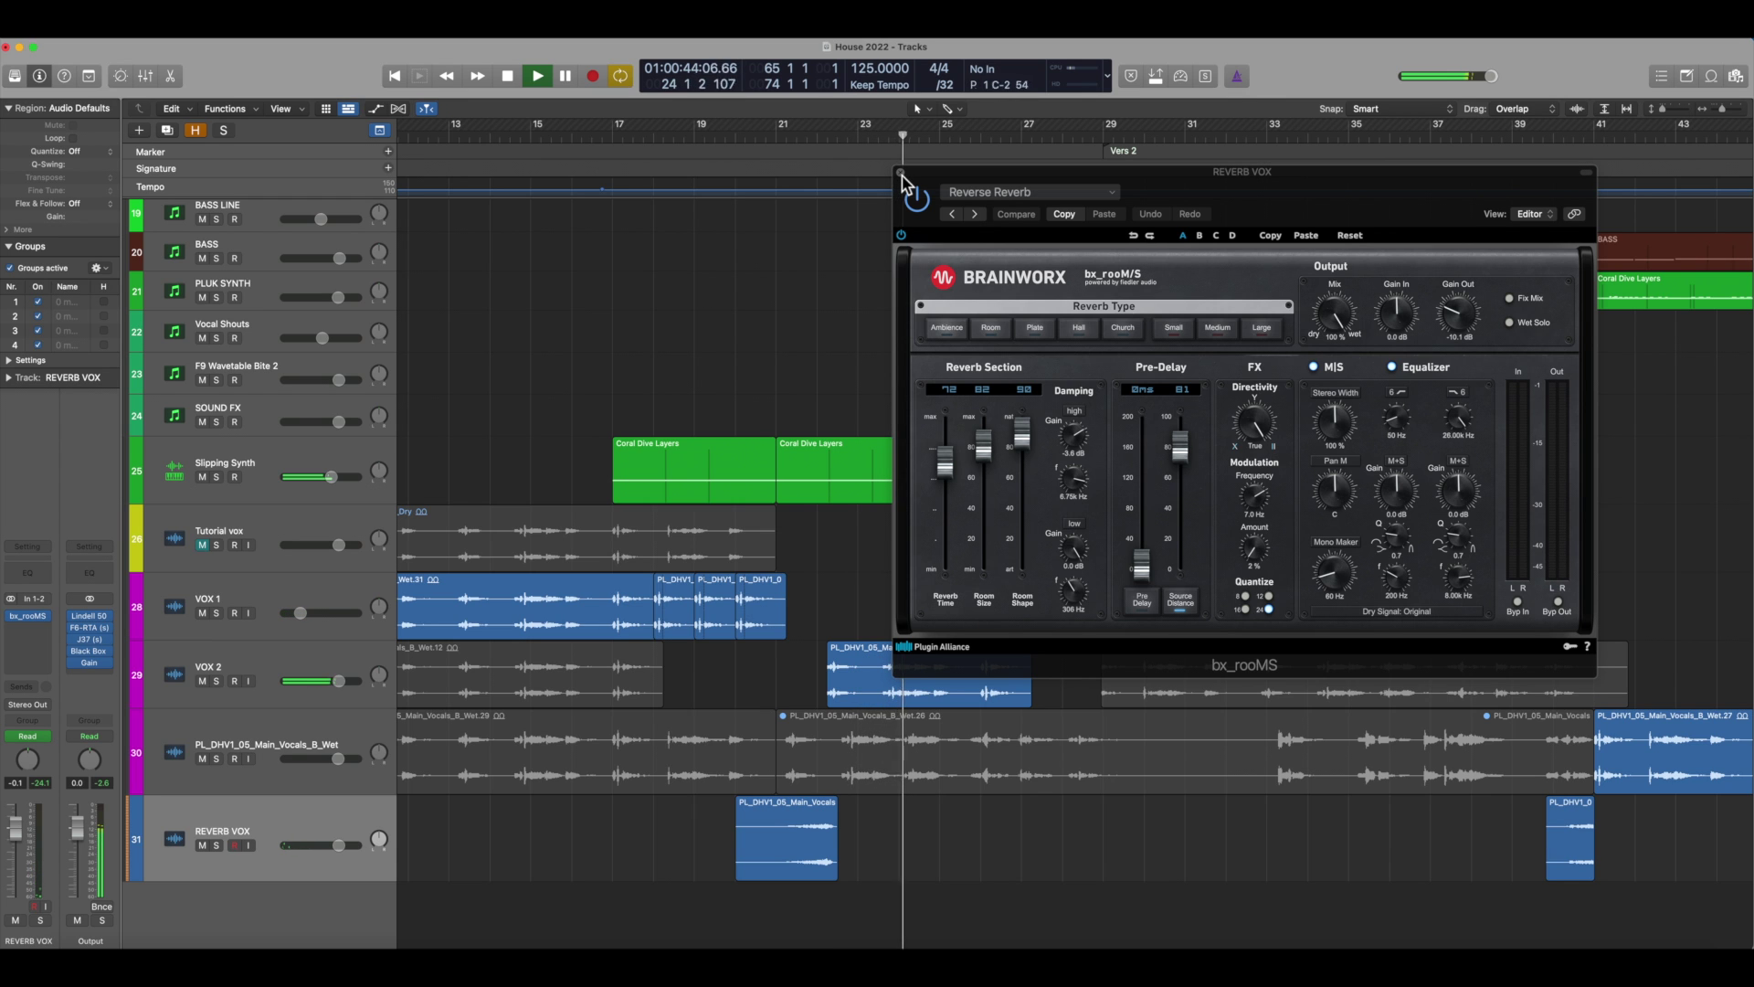
key(space)
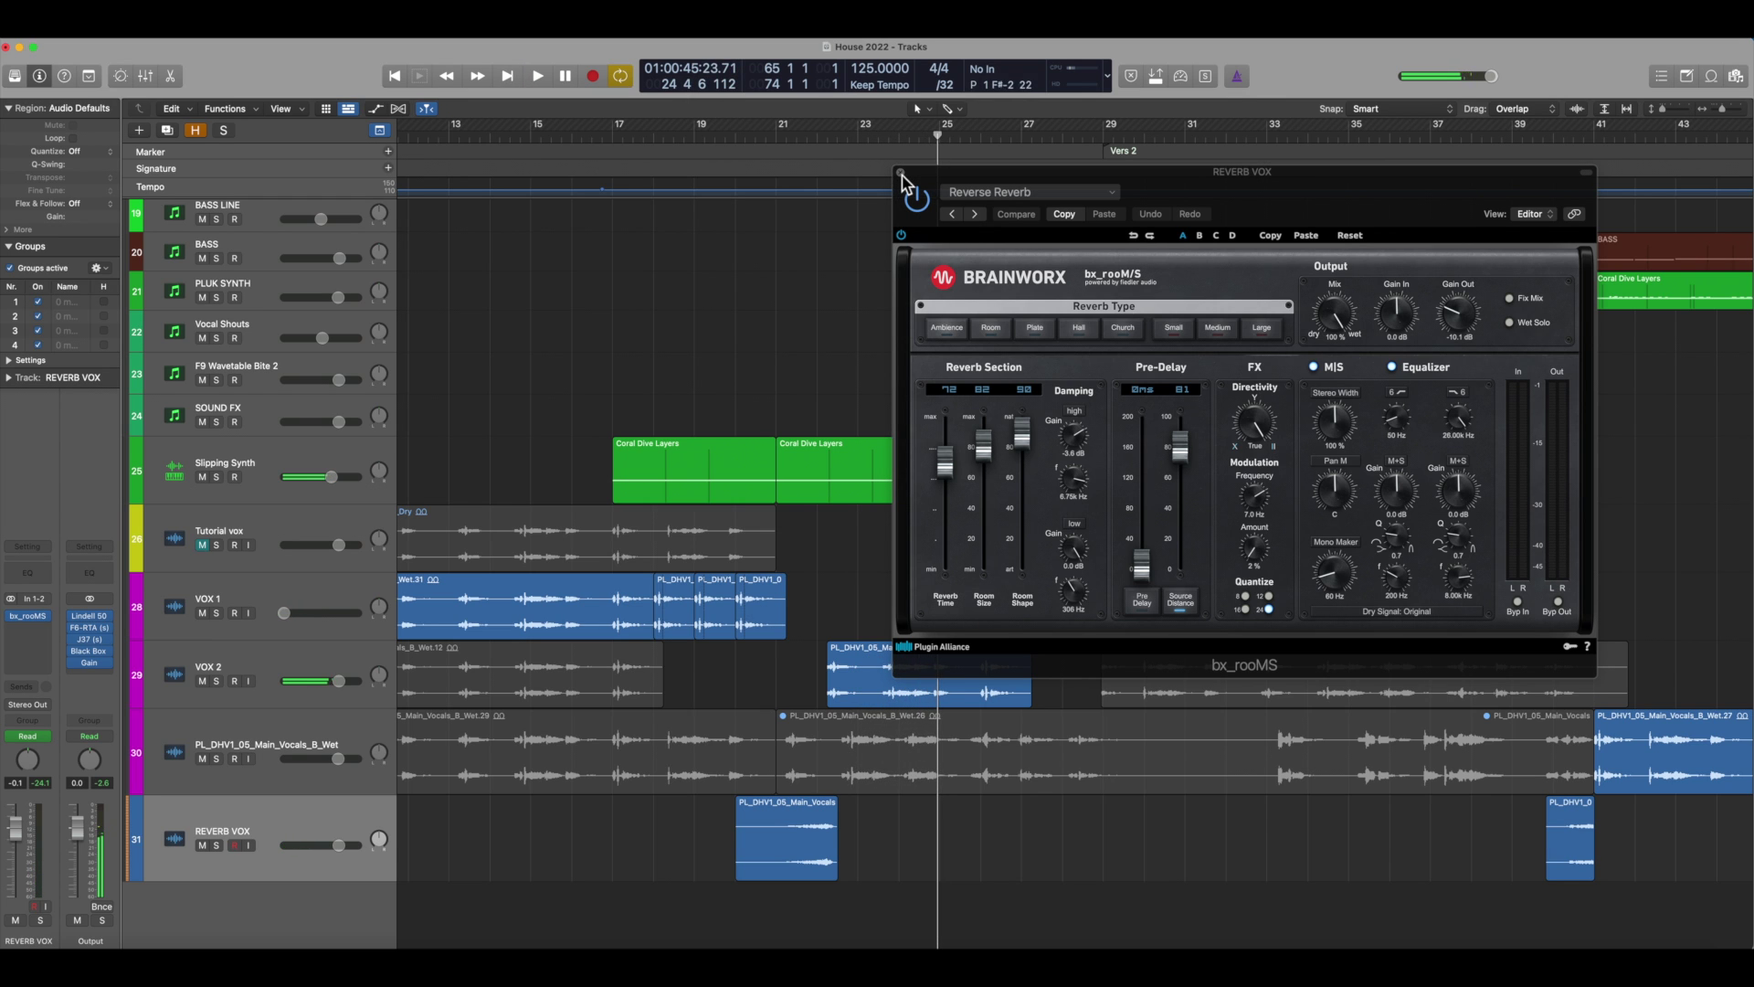
click(901, 173)
Play the full arrangement from about bar 46 through the reverse vocal into Vers 3 Break, and stop.
scroll(1058, 663, right, 10)
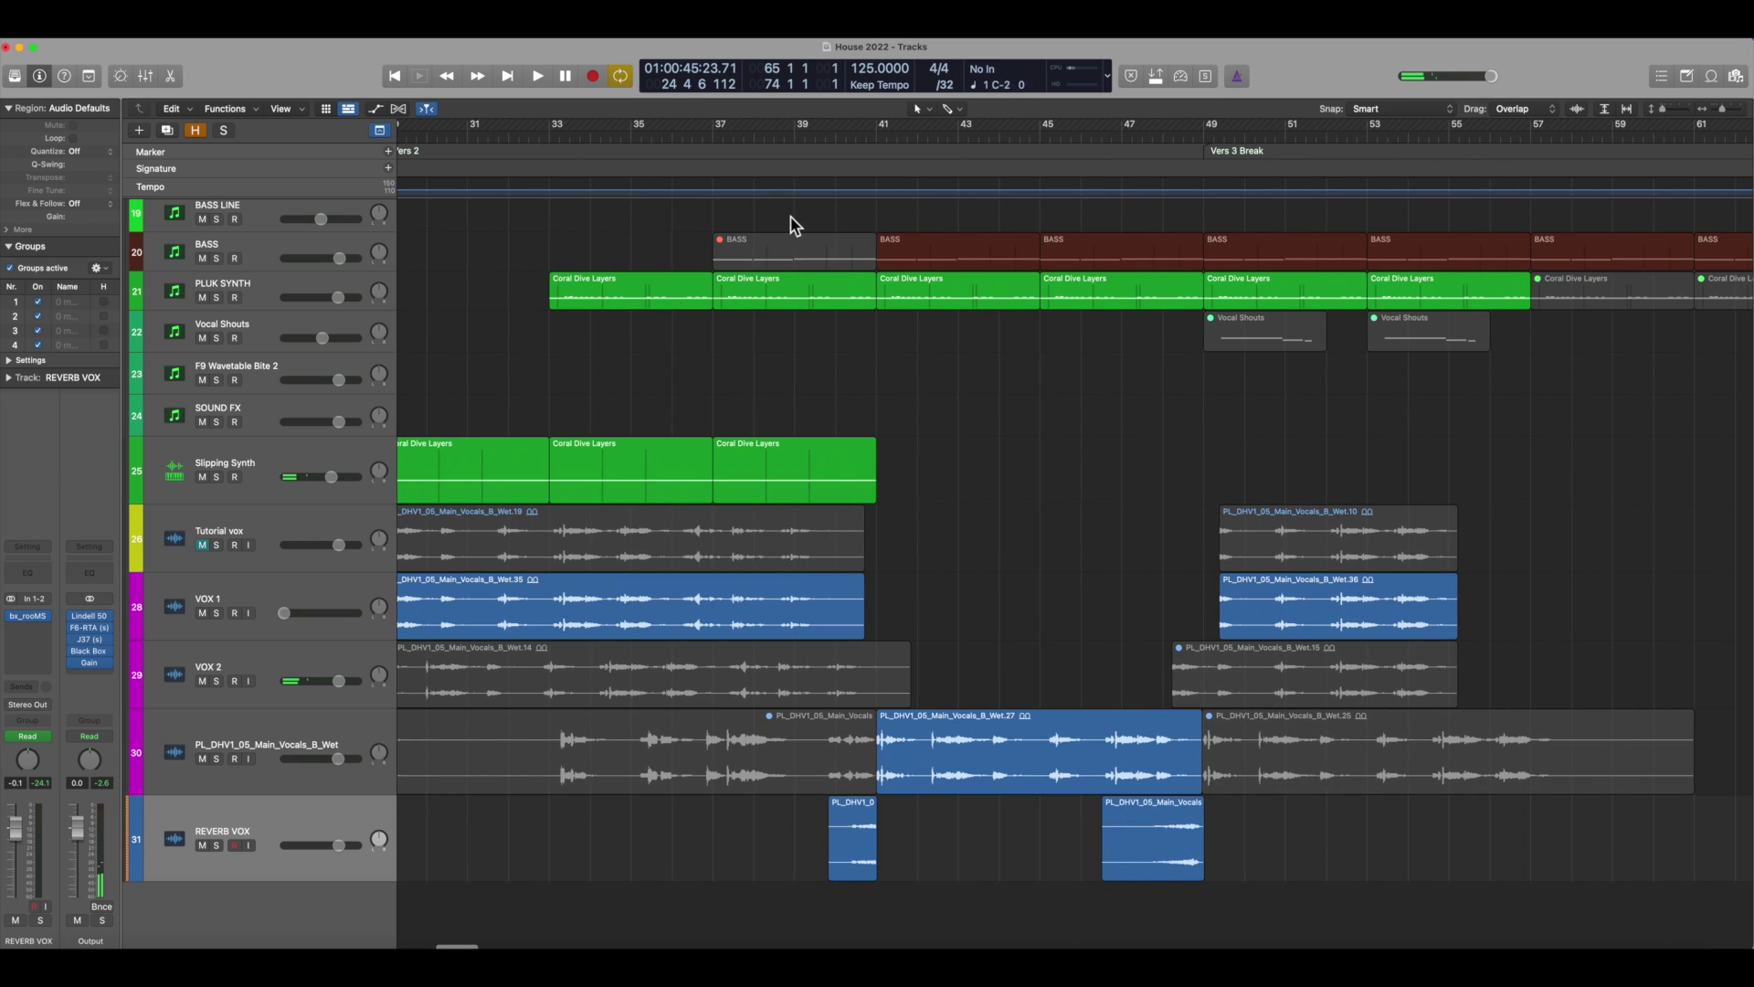
click(1052, 147)
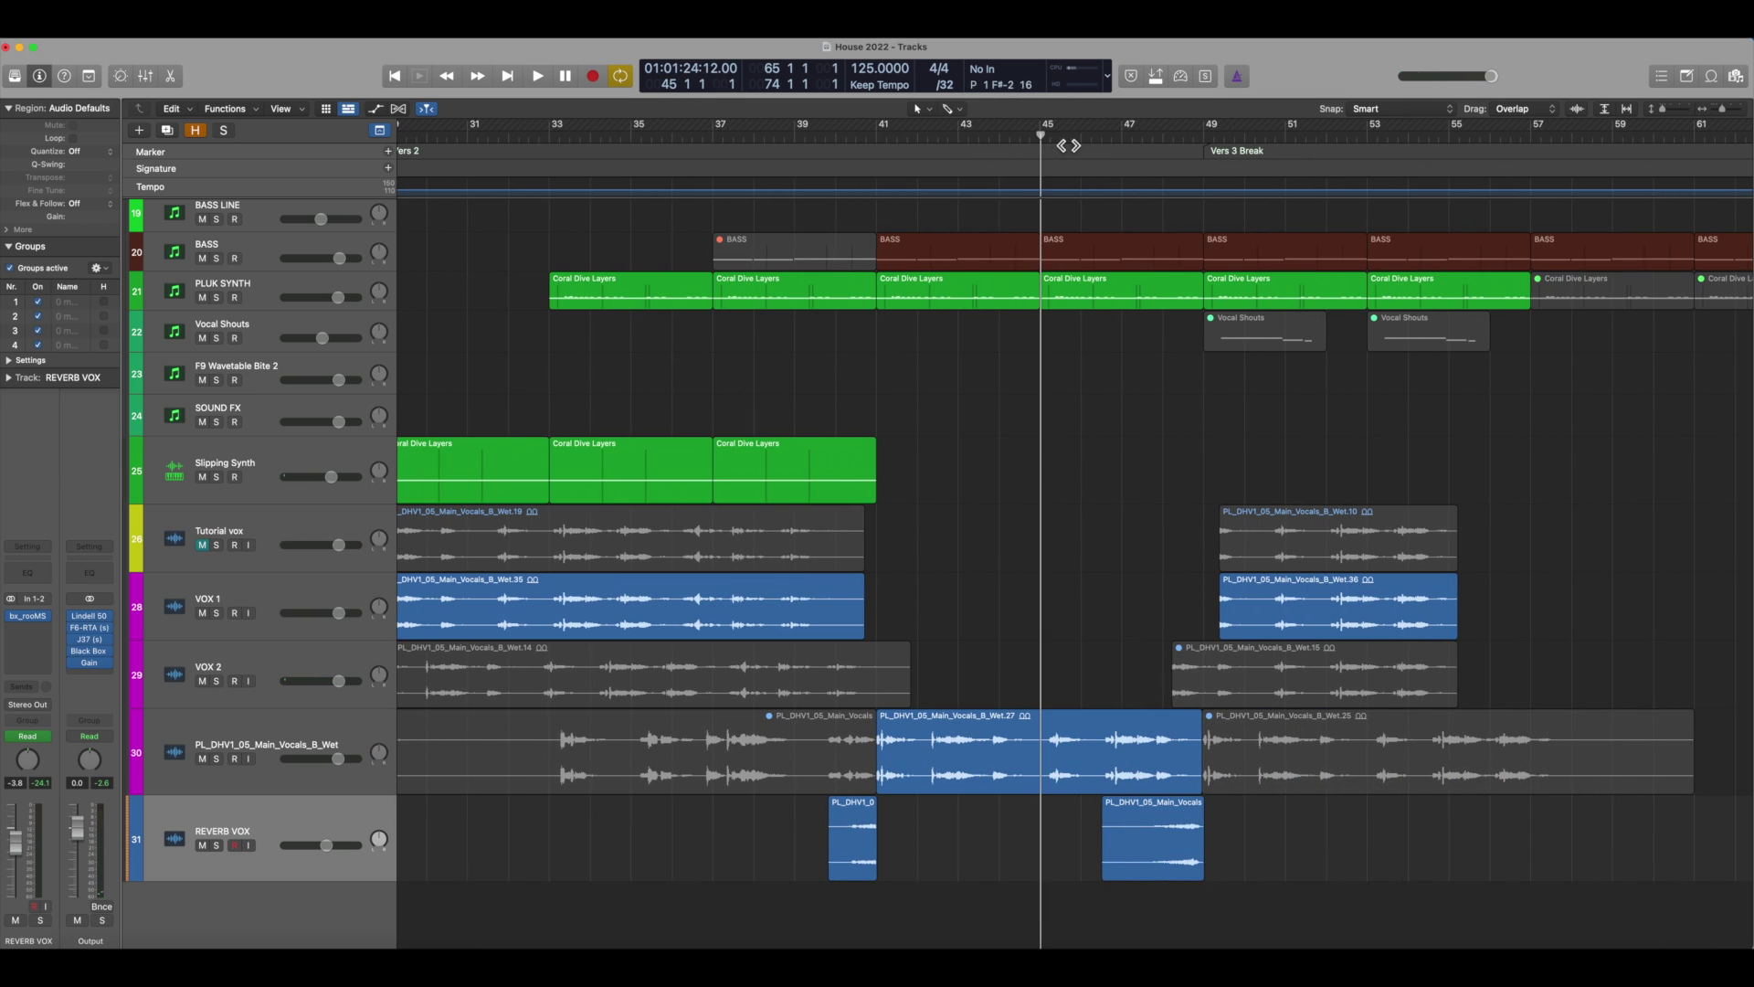
click(1087, 144)
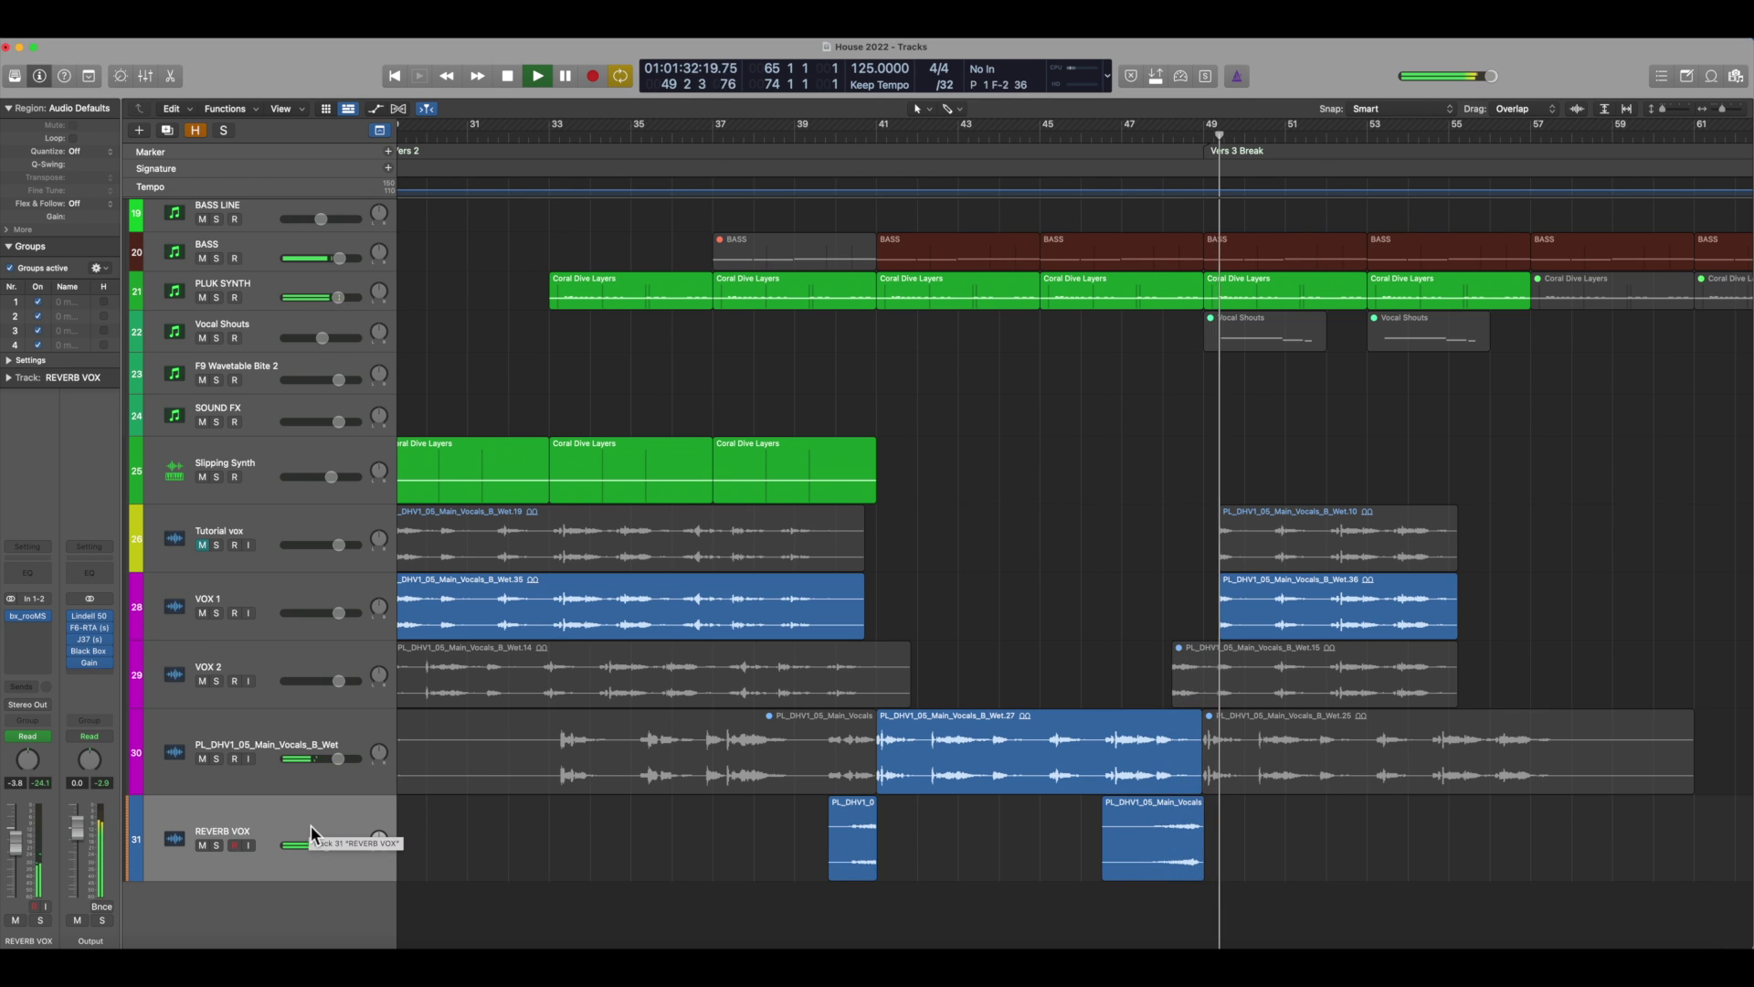
key(space)
Solo REVERB VOX and play its reverse vocal from about bar 47, stopping in bar 49.
click(217, 845)
click(1123, 137)
key(space)
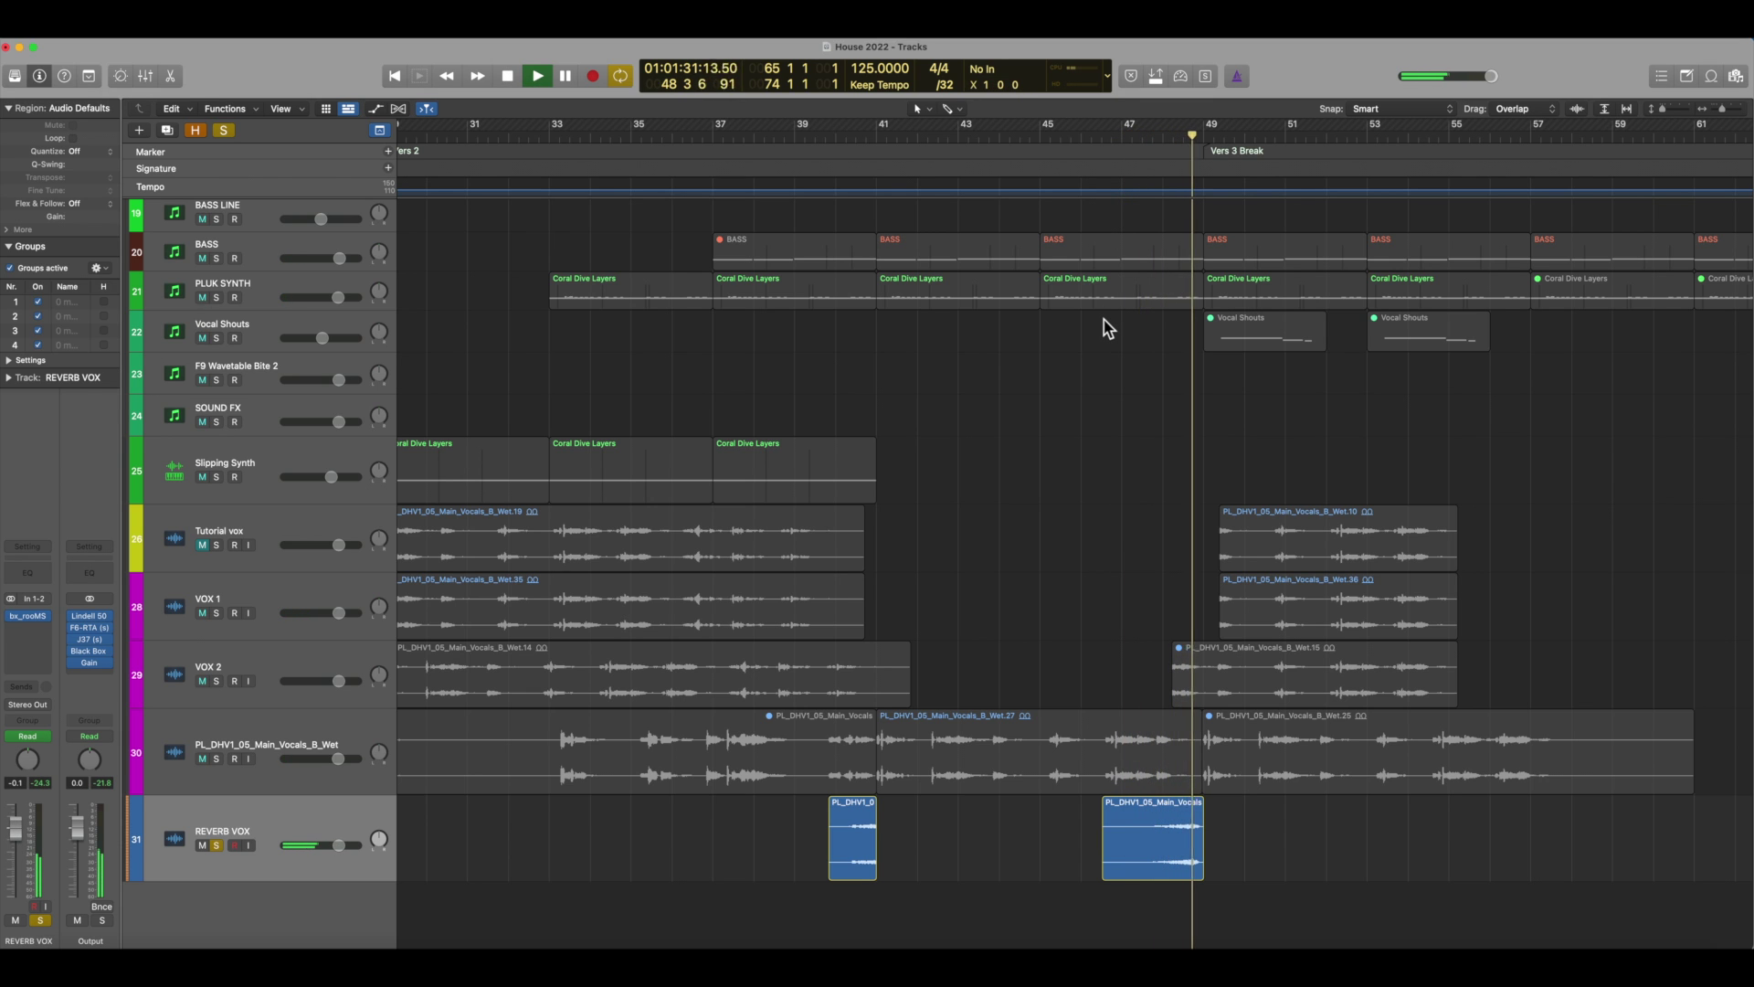
key(space)
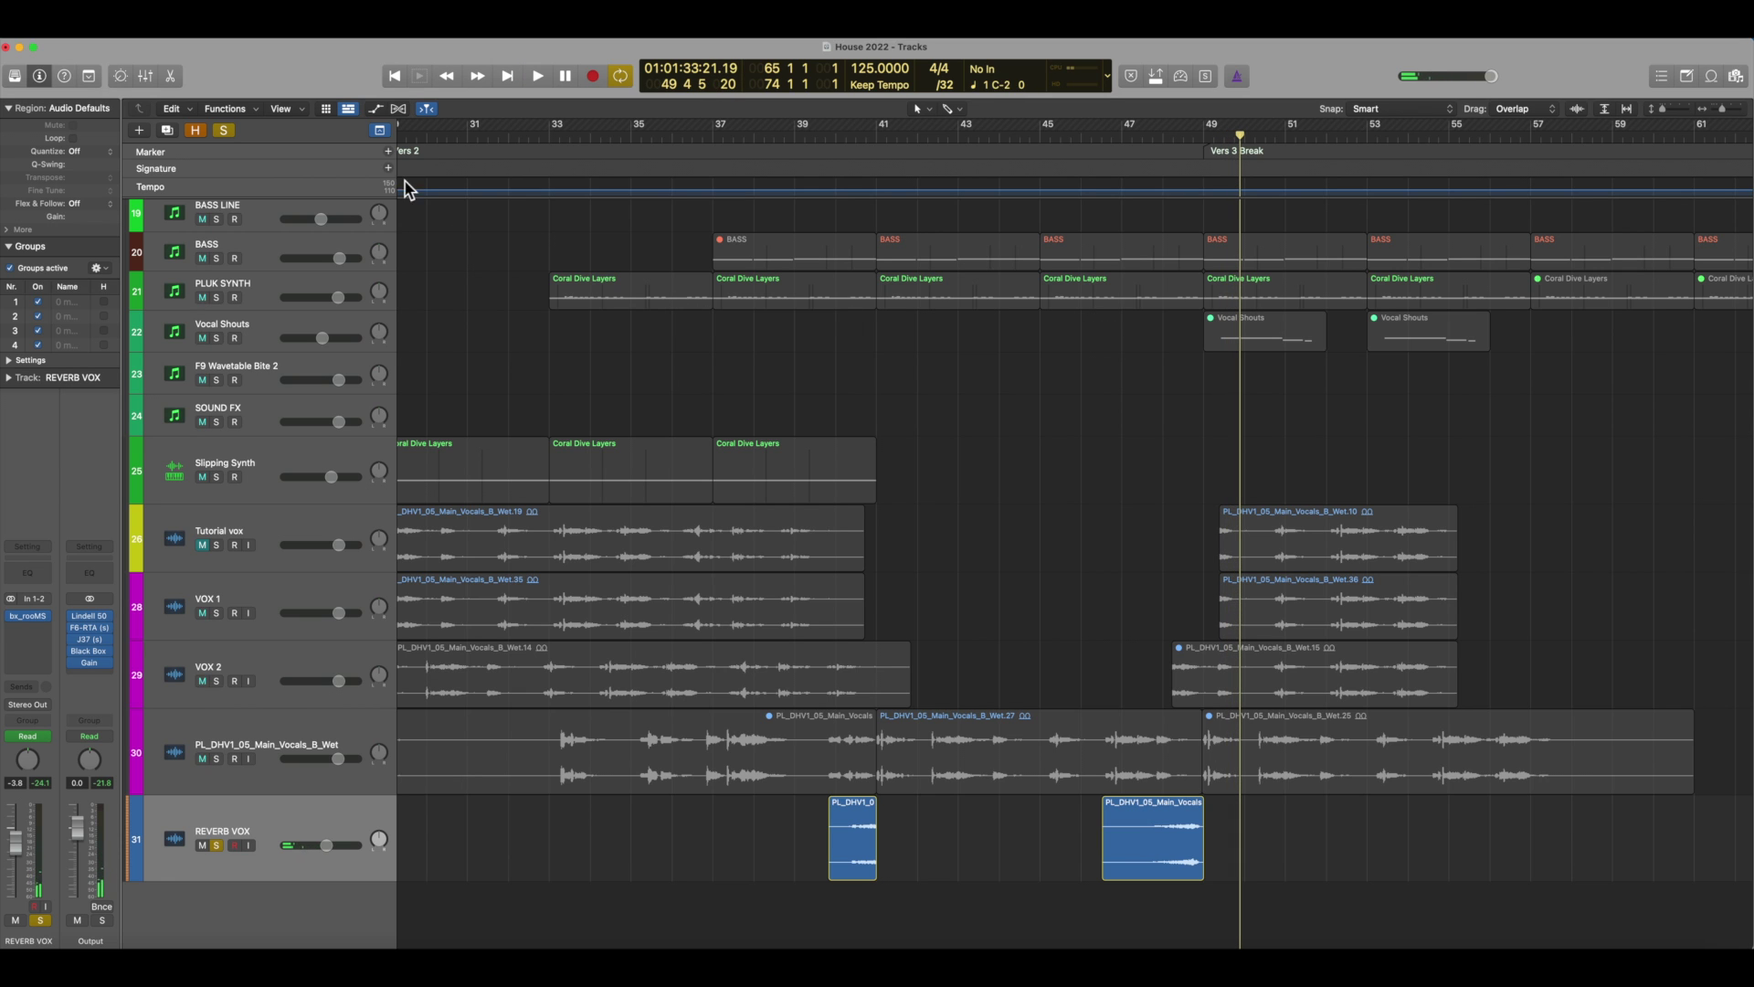
Show the mixer, open bx_rooMS on the REVERB VOX channel, move its window toward the center to view the settings, and close it.
click(146, 78)
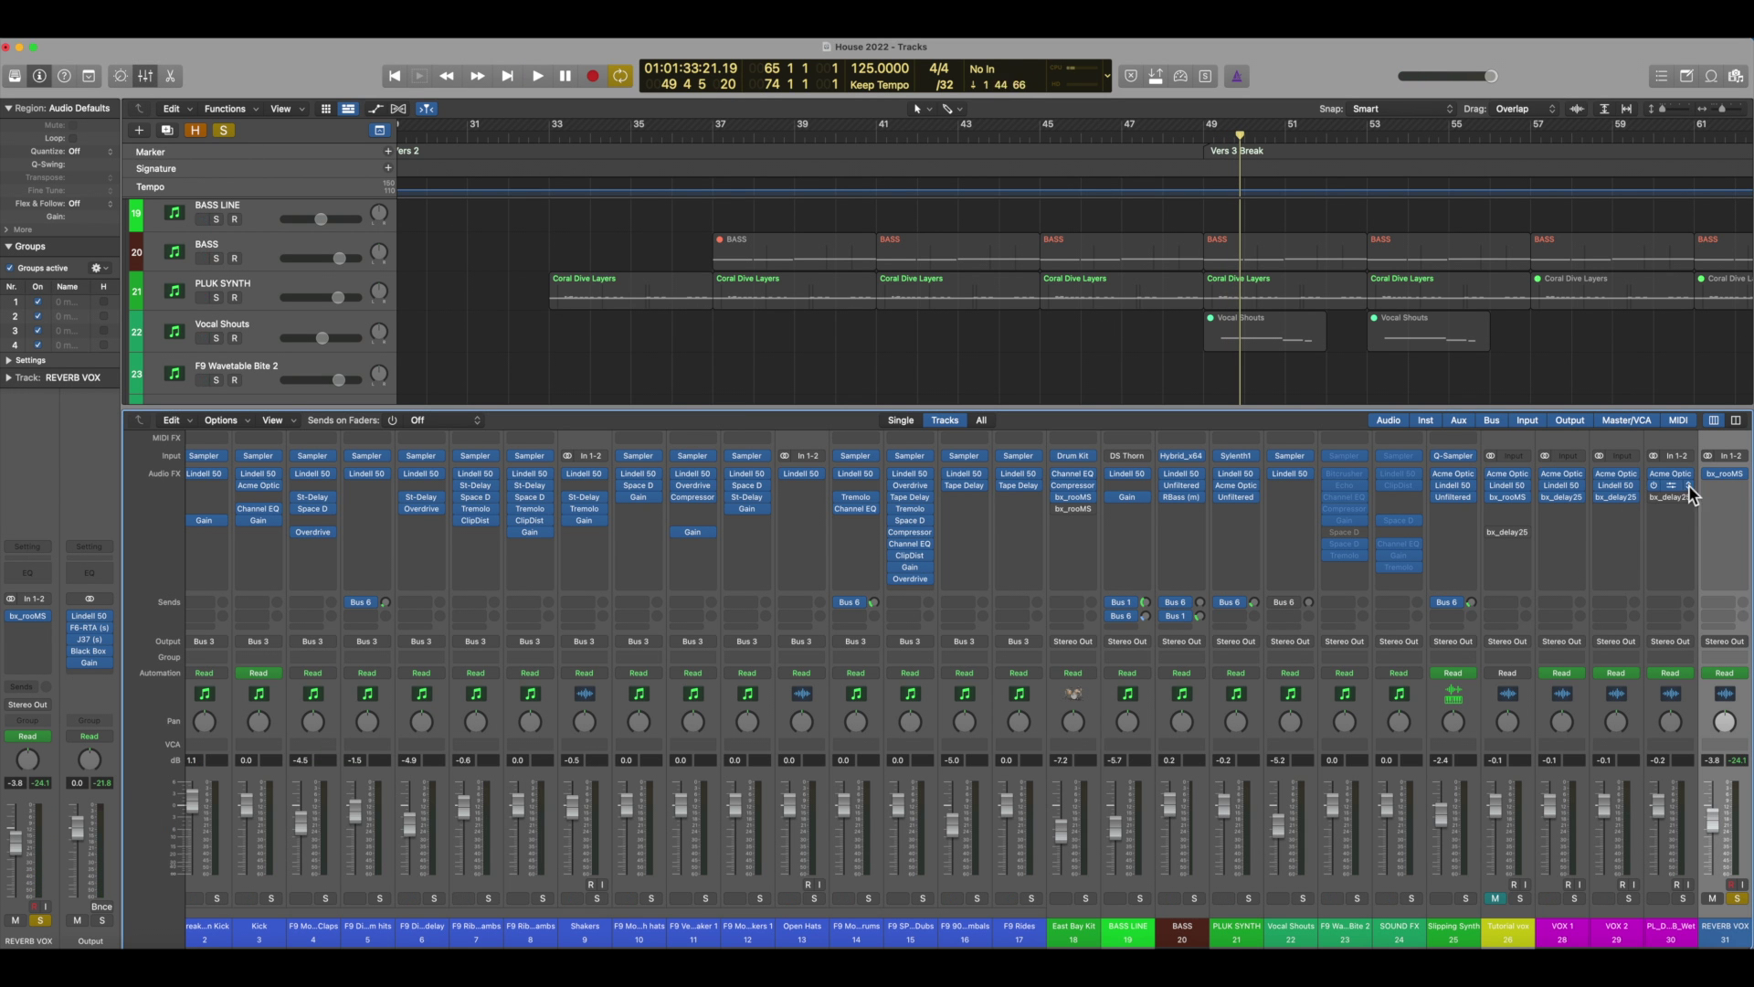
click(1728, 476)
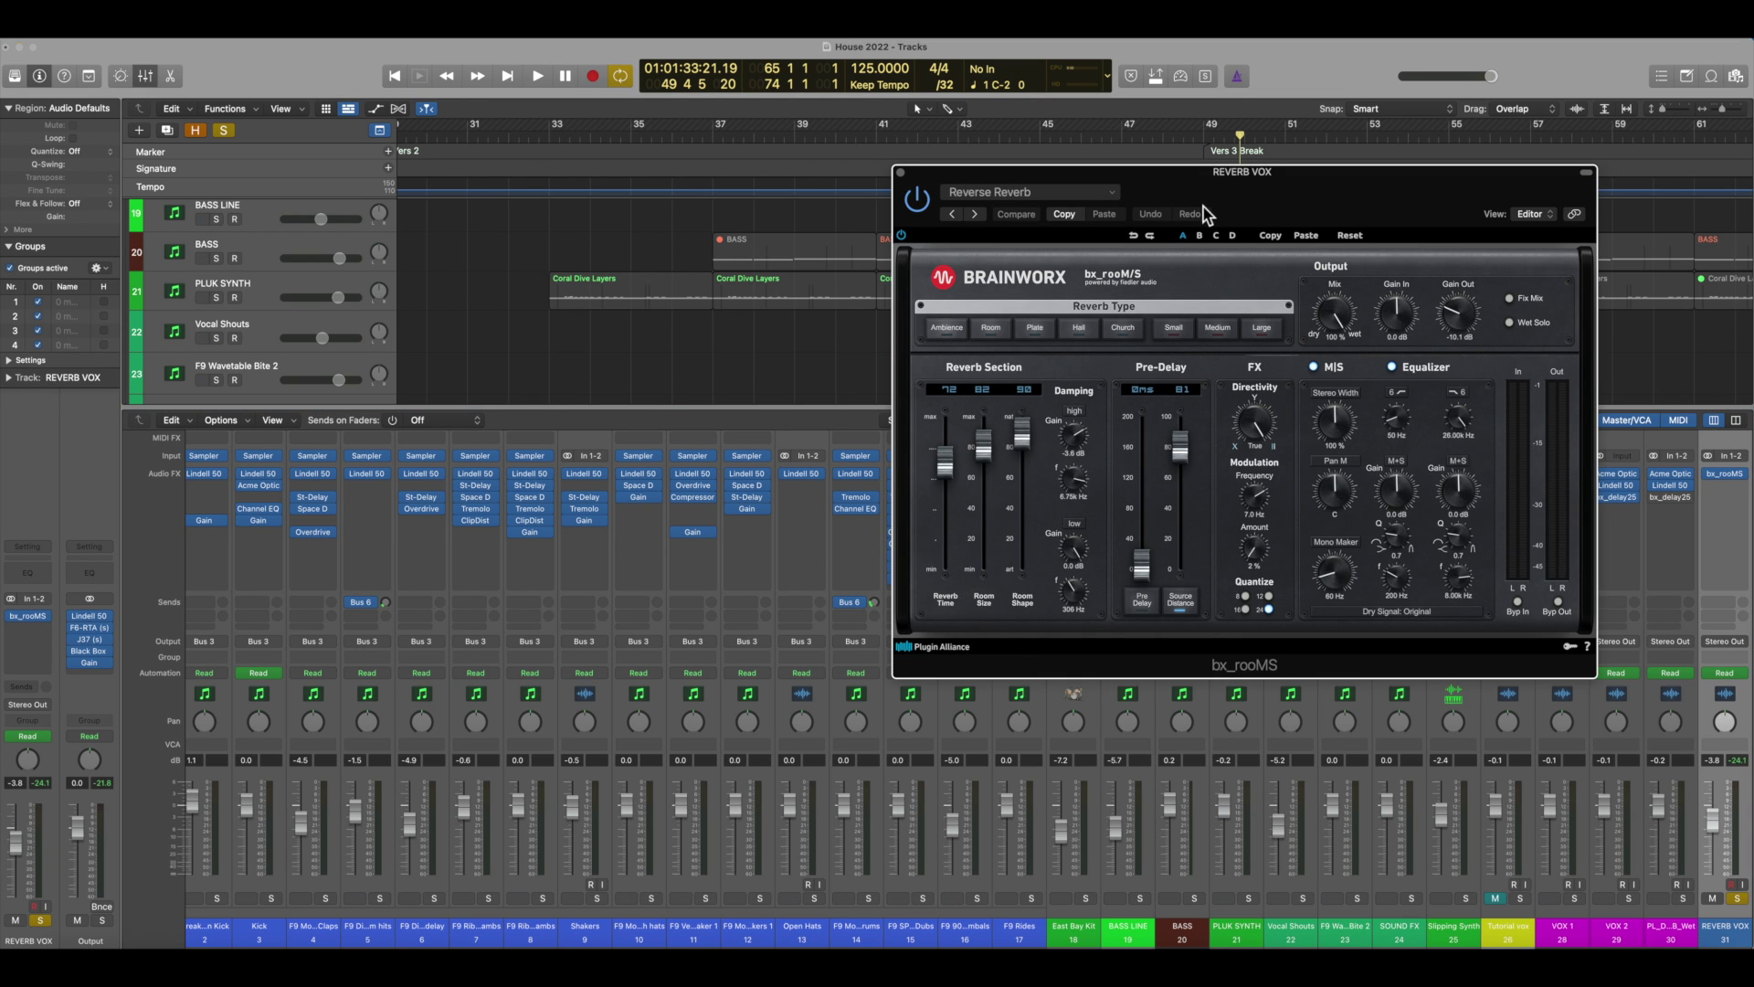
drag(1340, 212, 1089, 287)
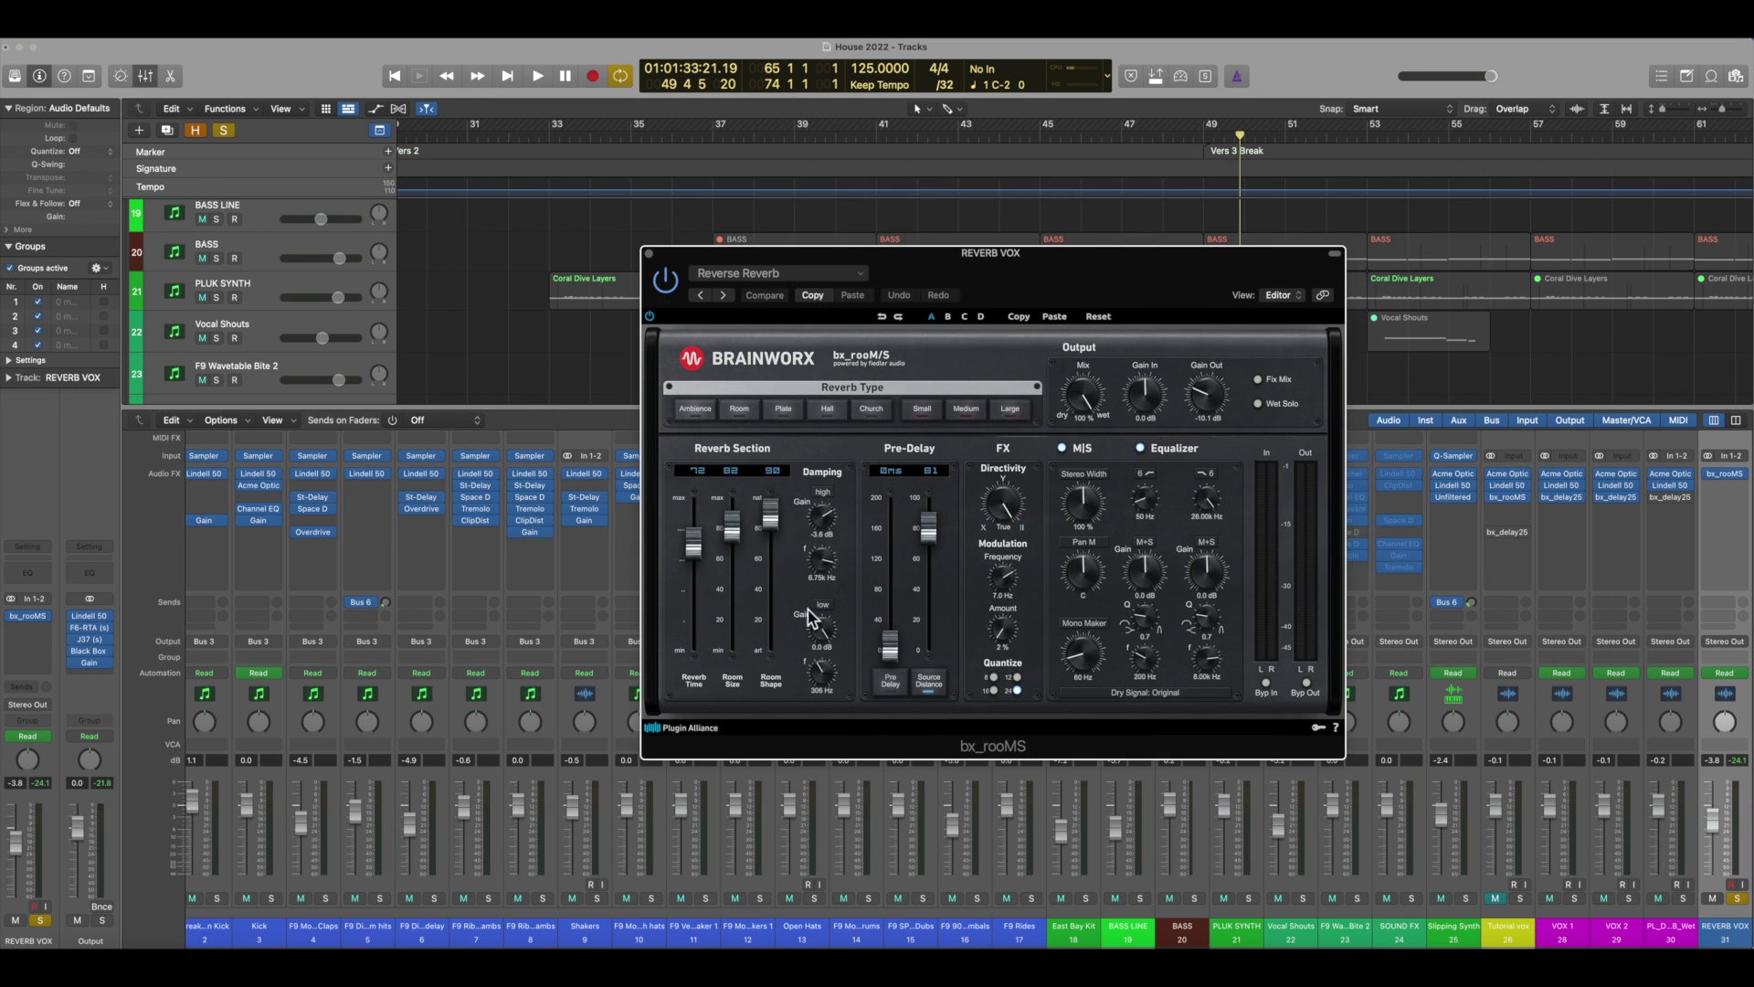
key(super+w)
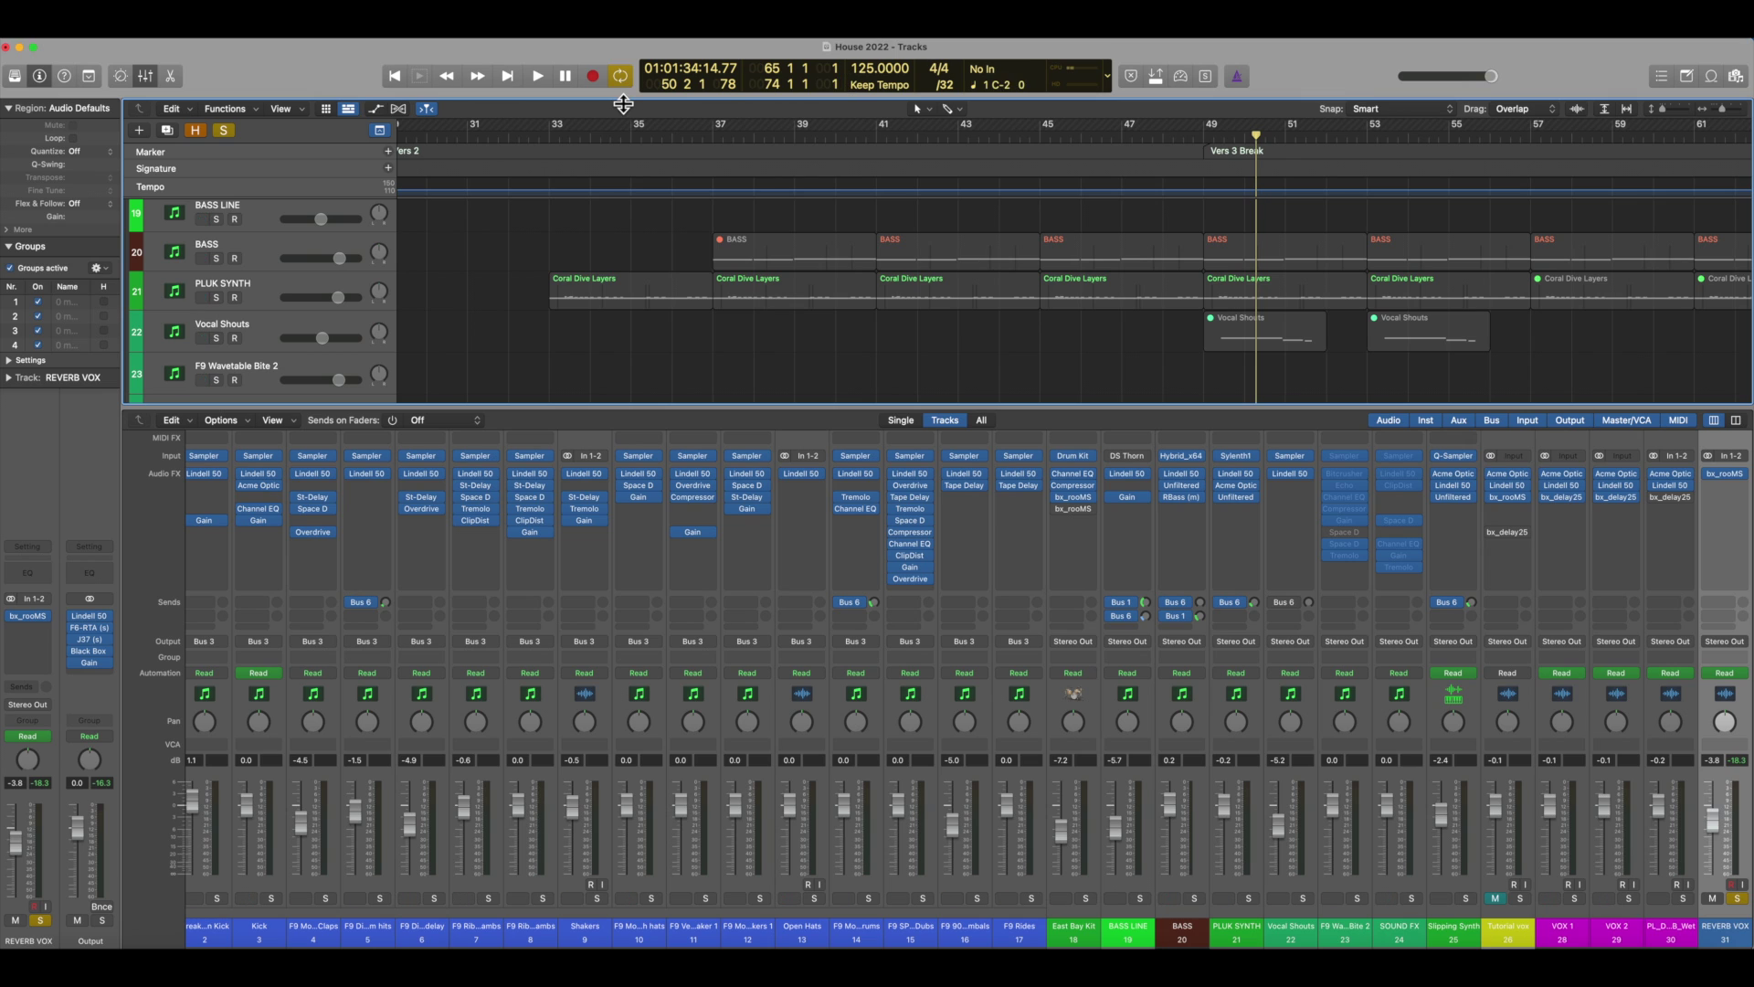